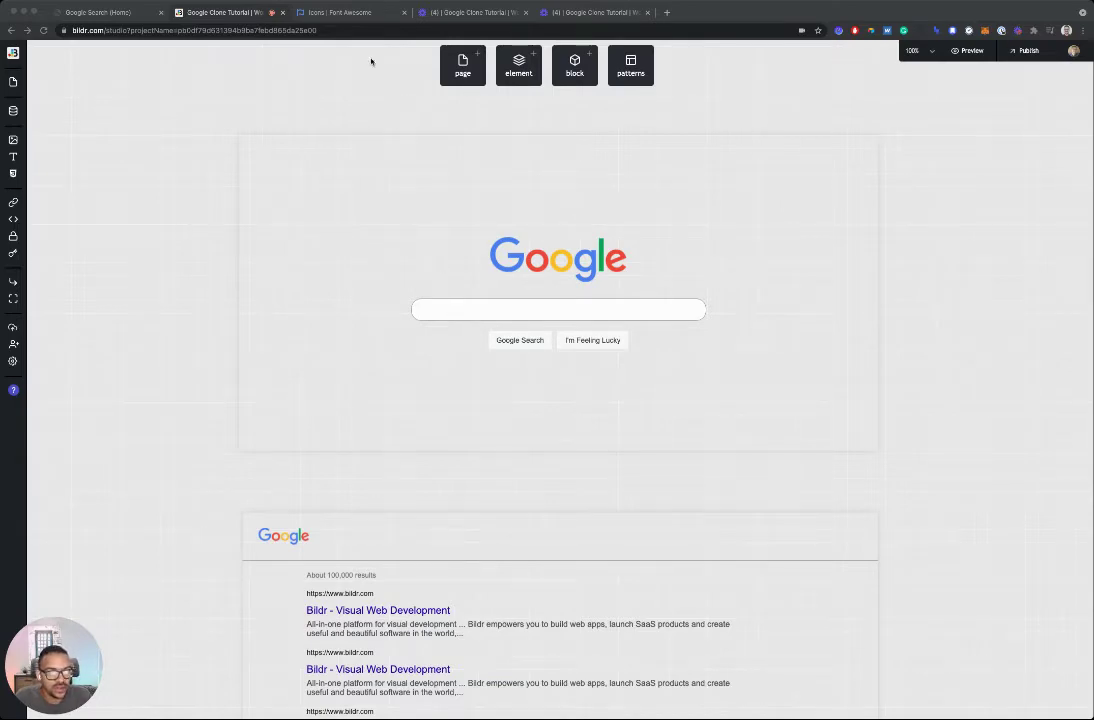
# Switch to the Font Awesome site and look through its icon gallery.
pyautogui.click(312, 13)
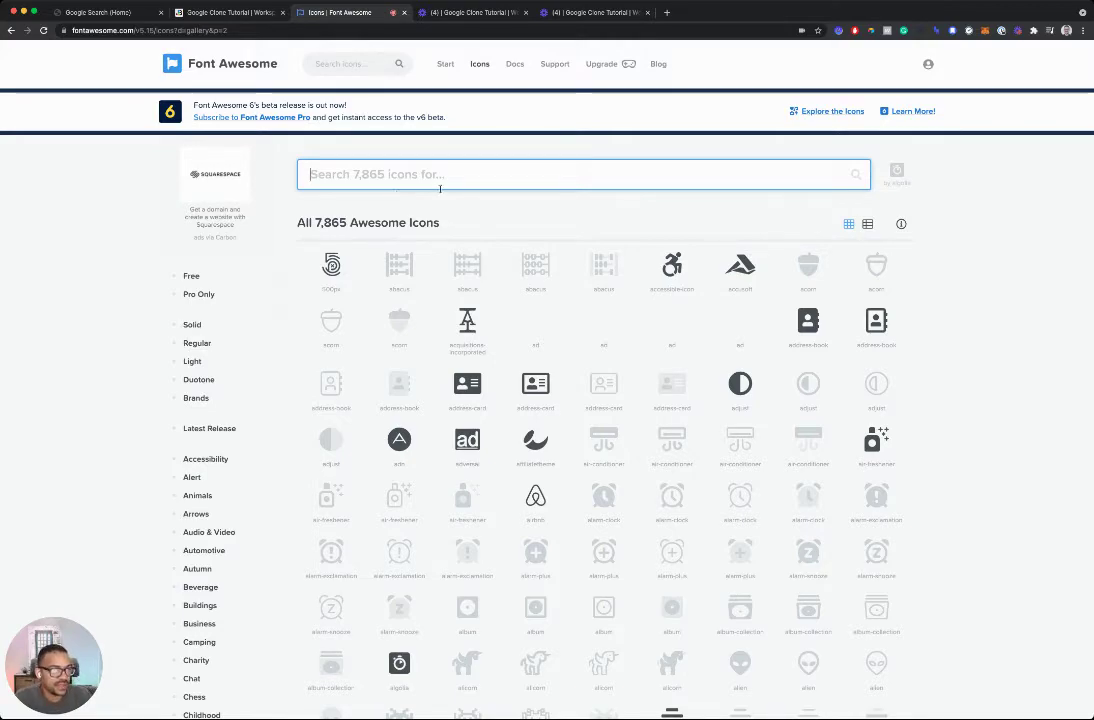
pyautogui.scroll(-20, 510, 200)
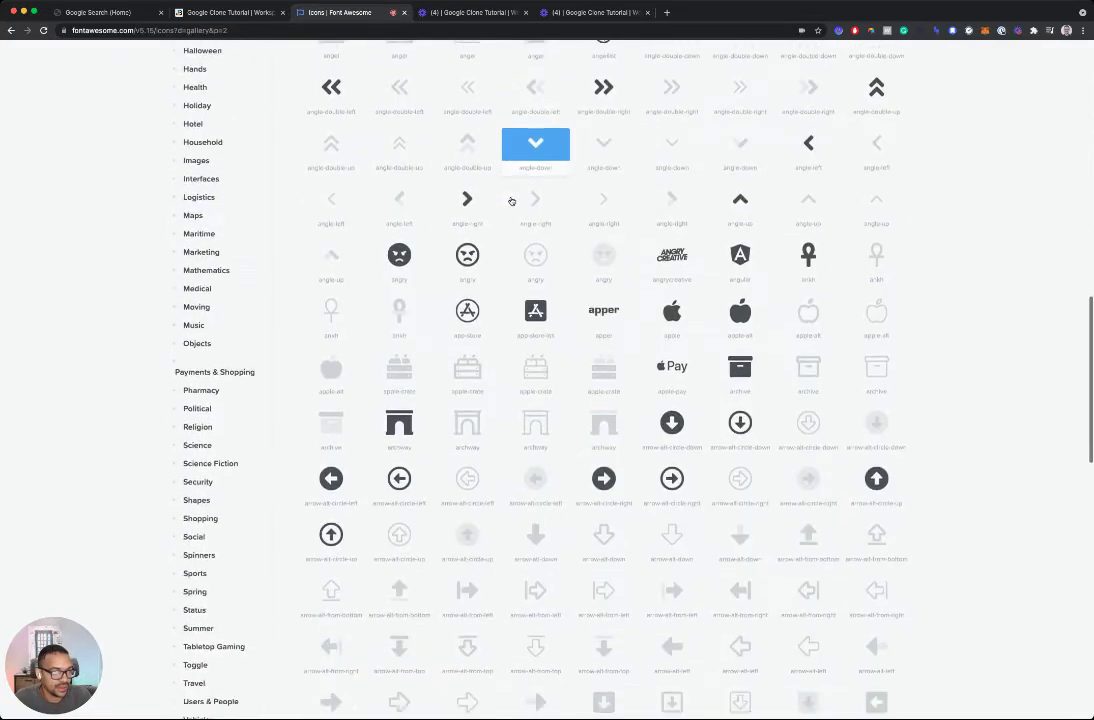
pyautogui.scroll(-20, 510, 201)
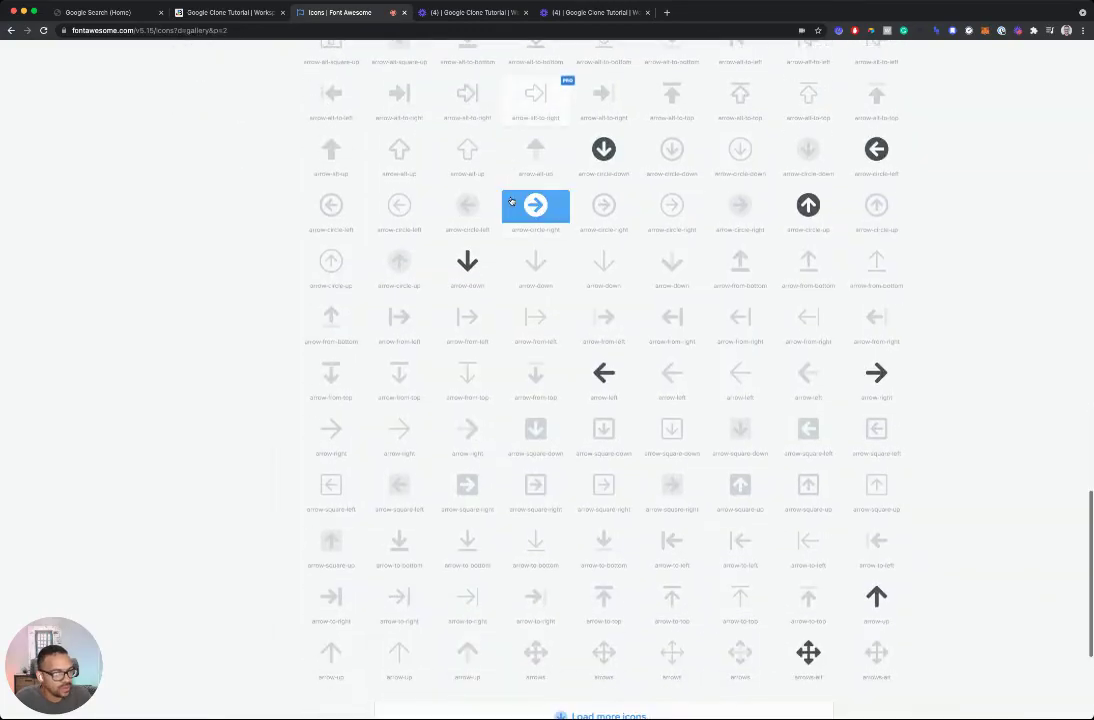
pyautogui.scroll(20, 511, 201)
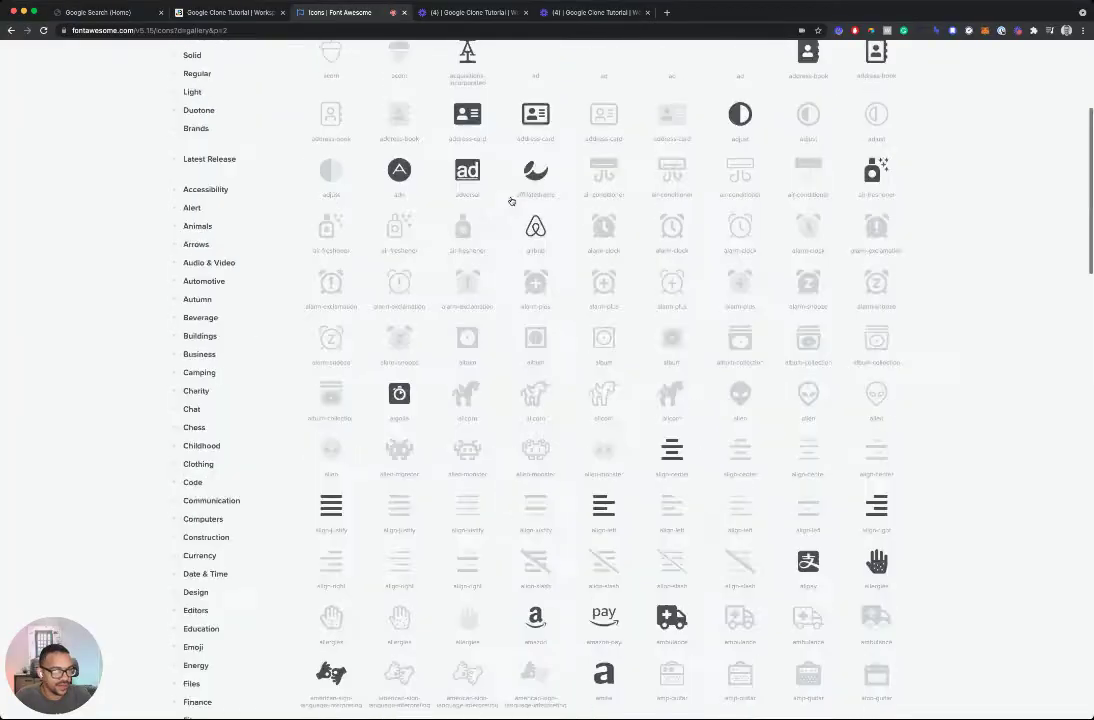
pyautogui.scroll(5, 511, 201)
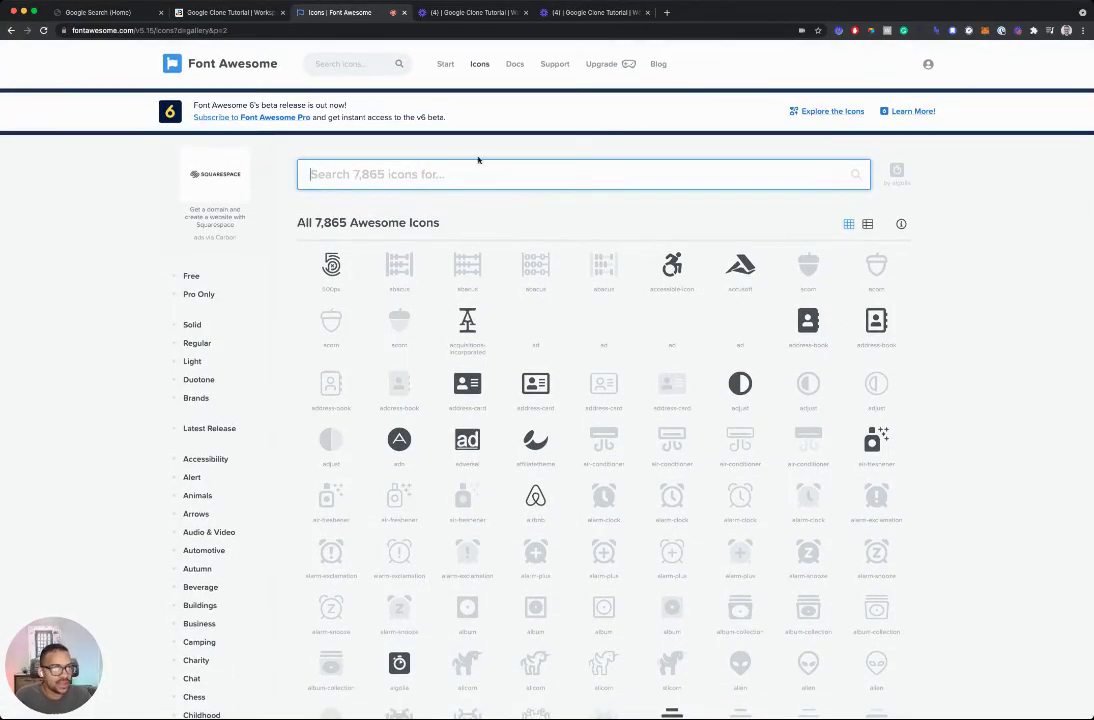
# Examine the full stylesheet link on the Font Awesome CDN page, and return to the icon gallery.
pyautogui.click(11, 31)
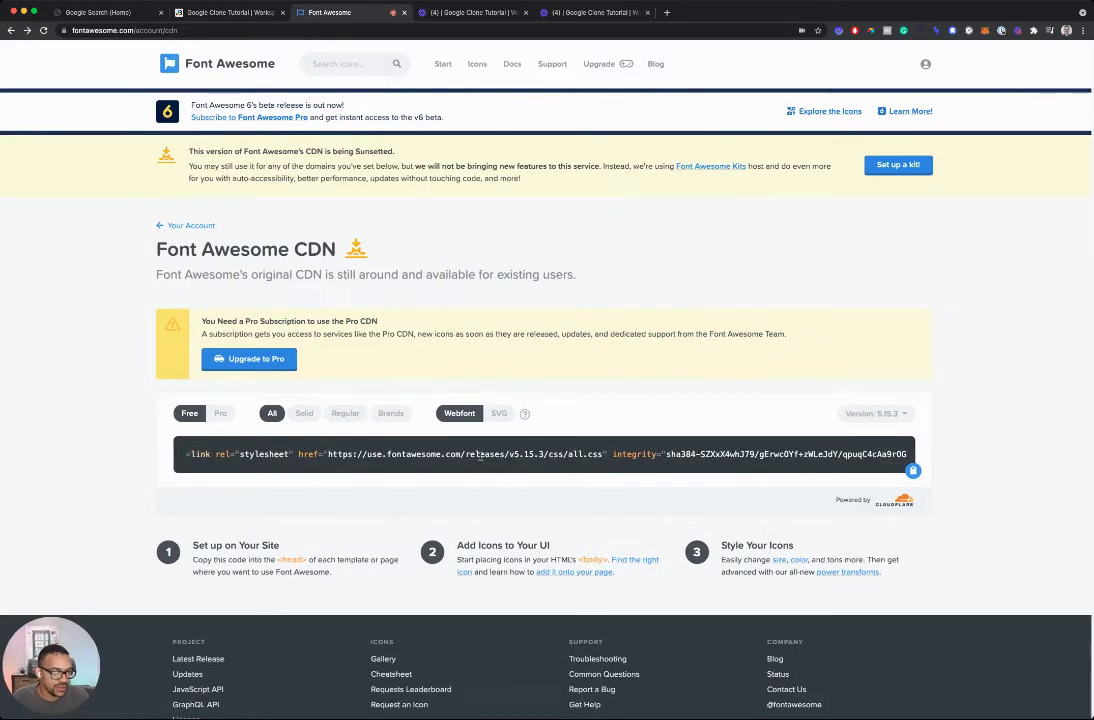
pyautogui.hscroll(5, 480, 454)
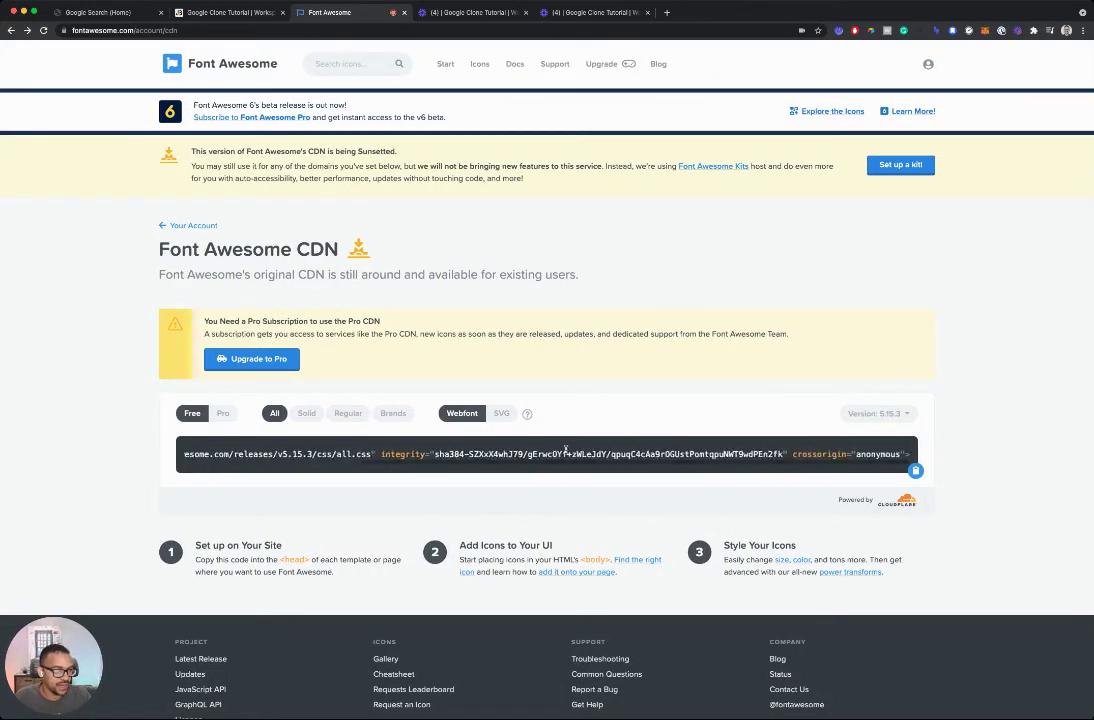
pyautogui.hscroll(-5, 565, 449)
pyautogui.click(480, 454)
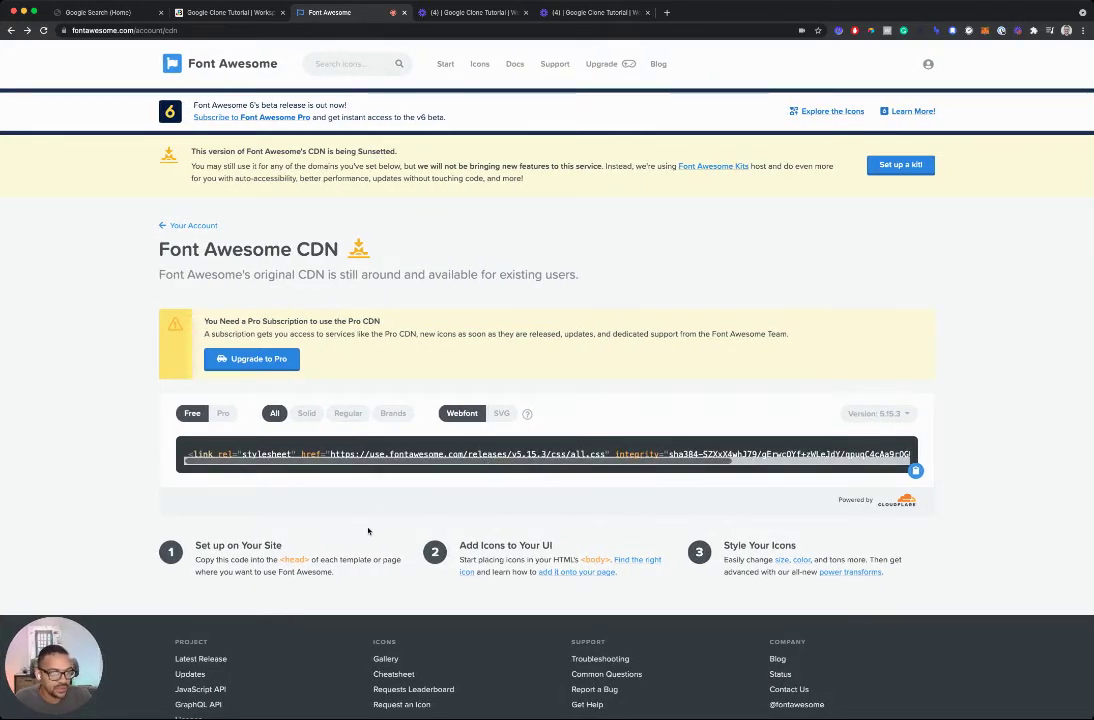
pyautogui.click(403, 452)
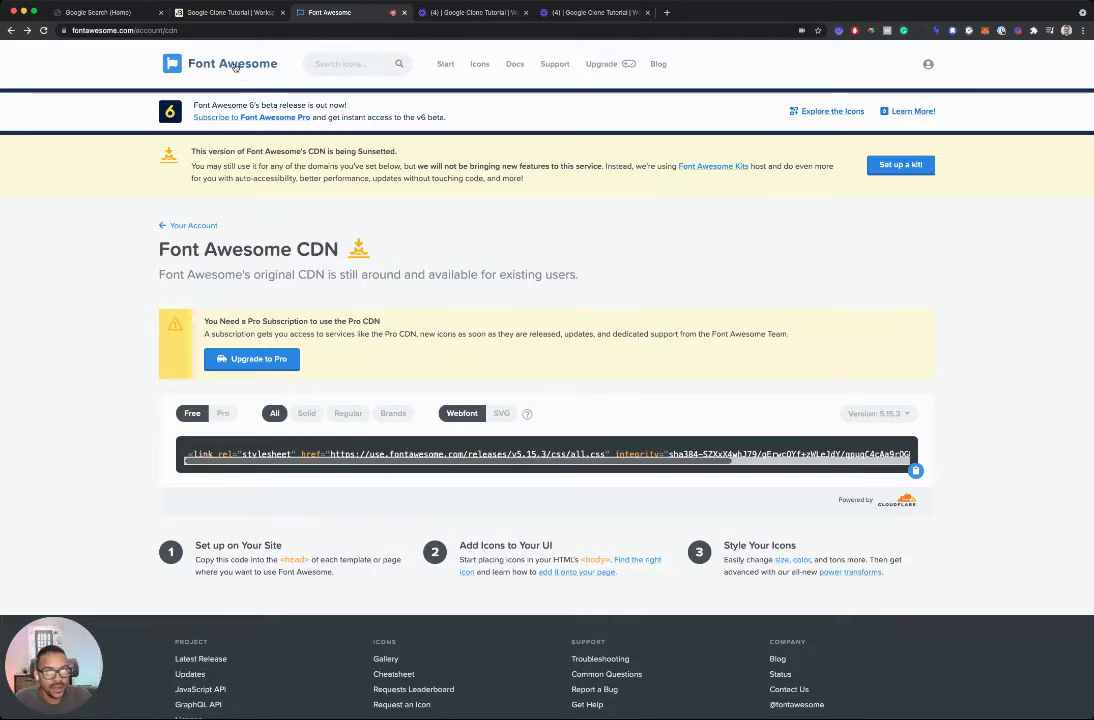
pyautogui.click(28, 30)
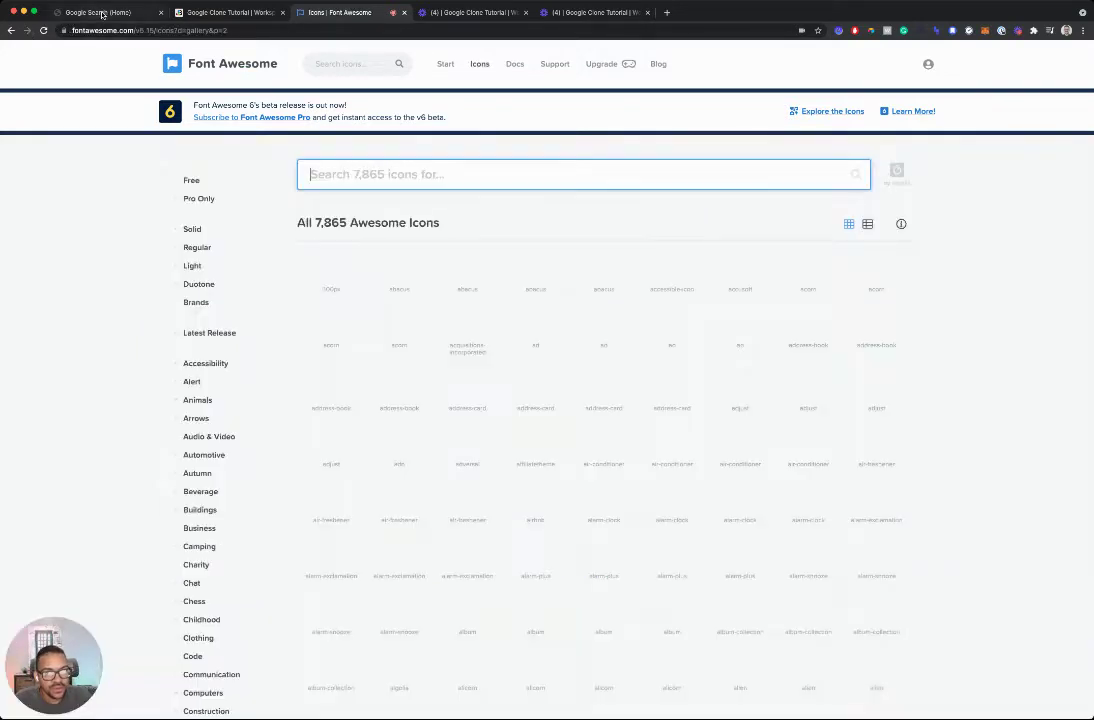
# Switch back to the Bildr studio and start a new page header named Fontawesome.
pyautogui.click(210, 12)
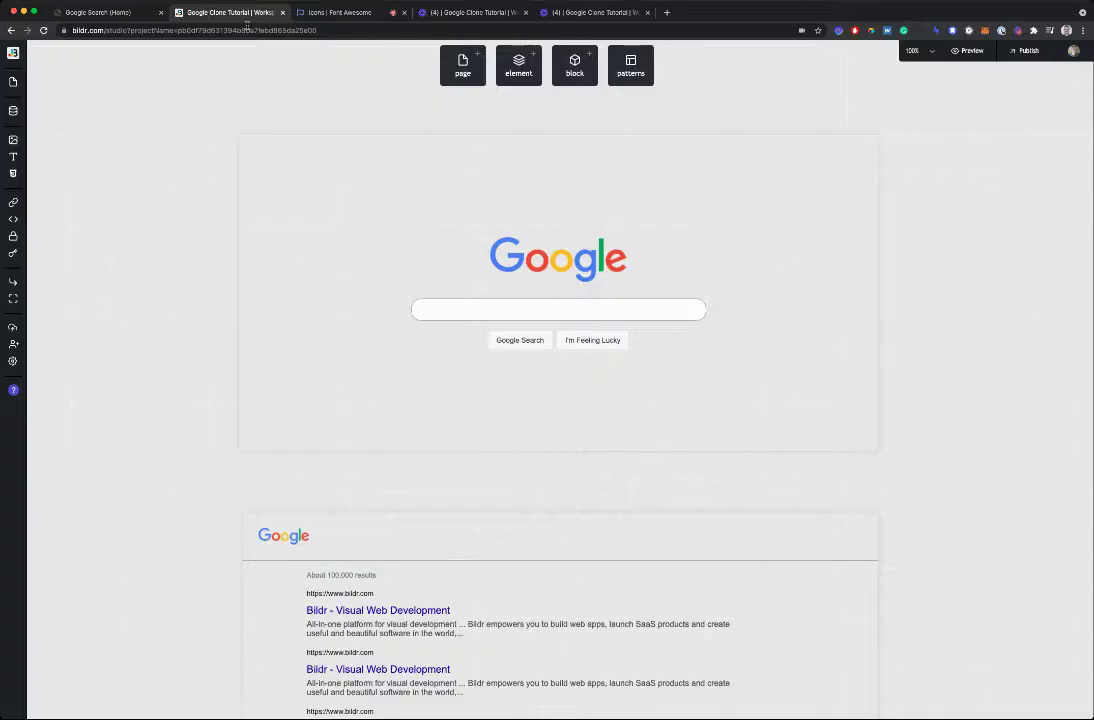
pyautogui.click(12, 221)
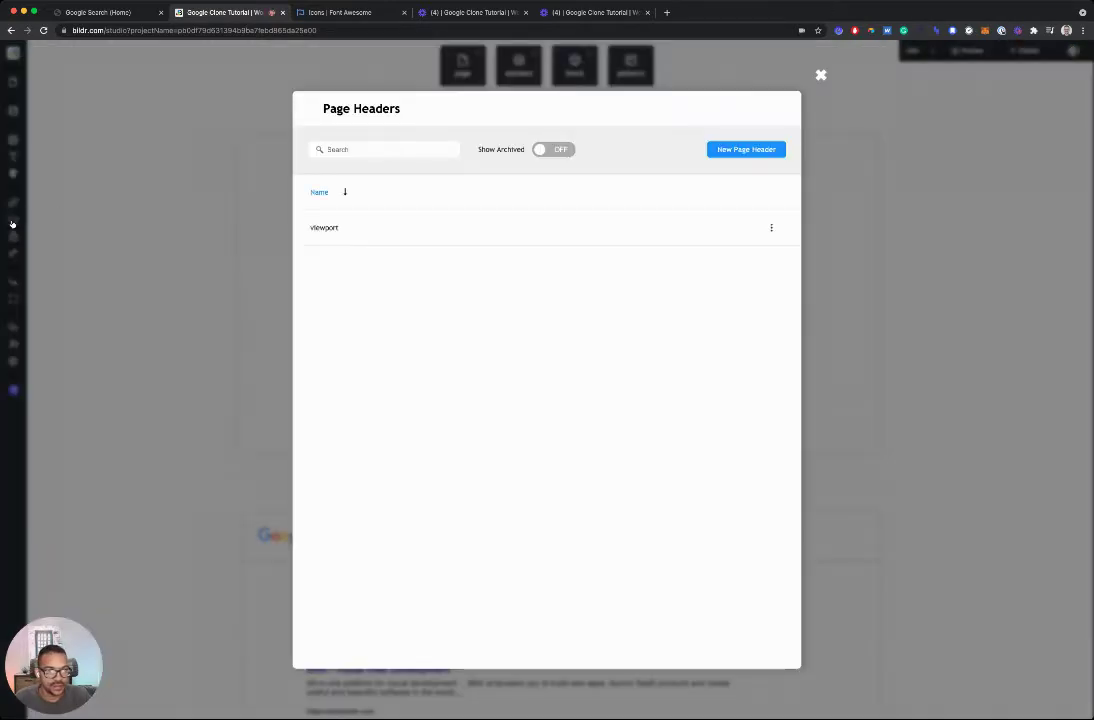
pyautogui.click(760, 152)
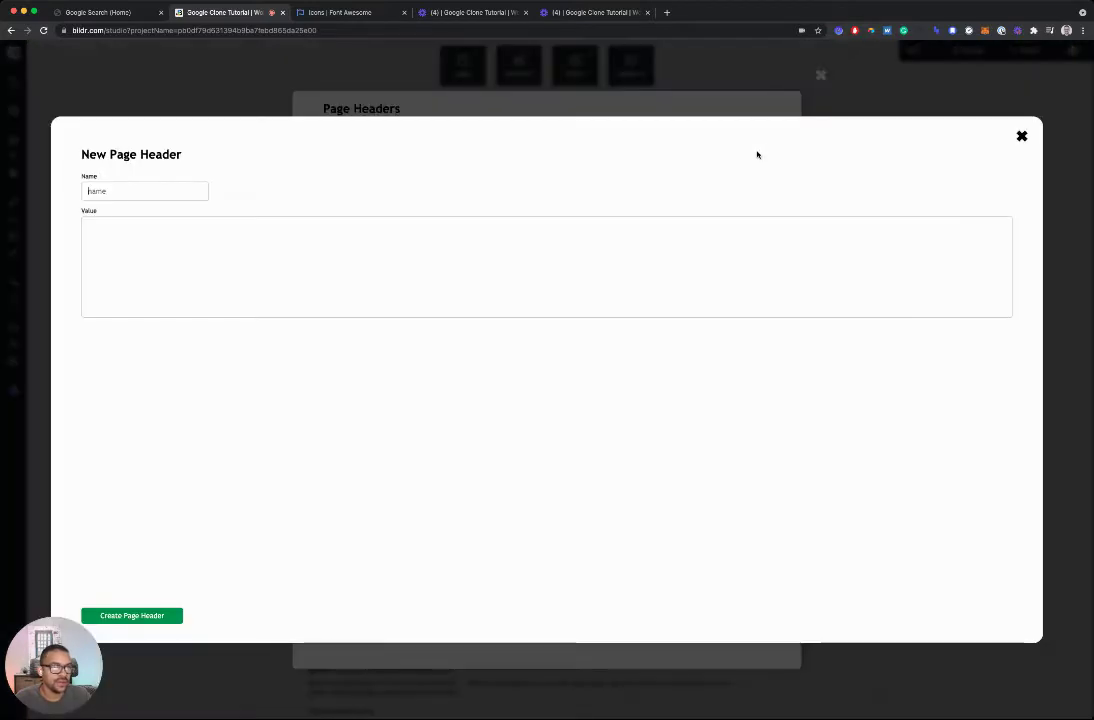
pyautogui.write('Font')
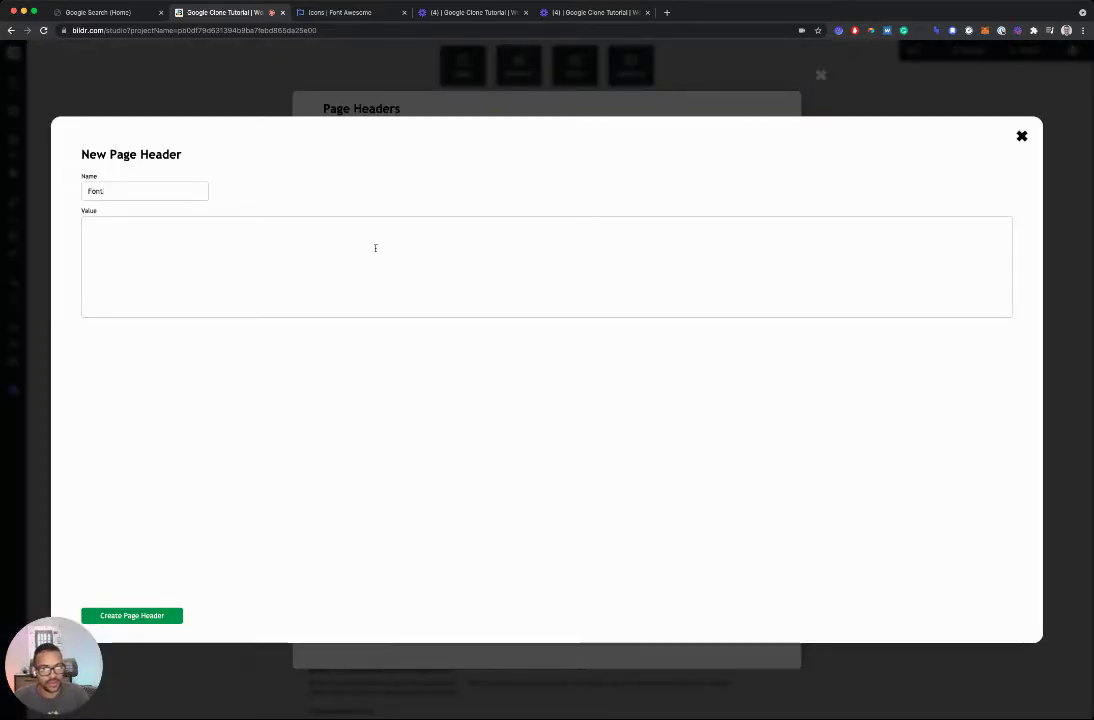
pyautogui.write('awesome')
pyautogui.press('Tab')
pyautogui.write('Please')
pyautogui.hotkey('ctrl', 'a')
pyautogui.press('BackSpace')
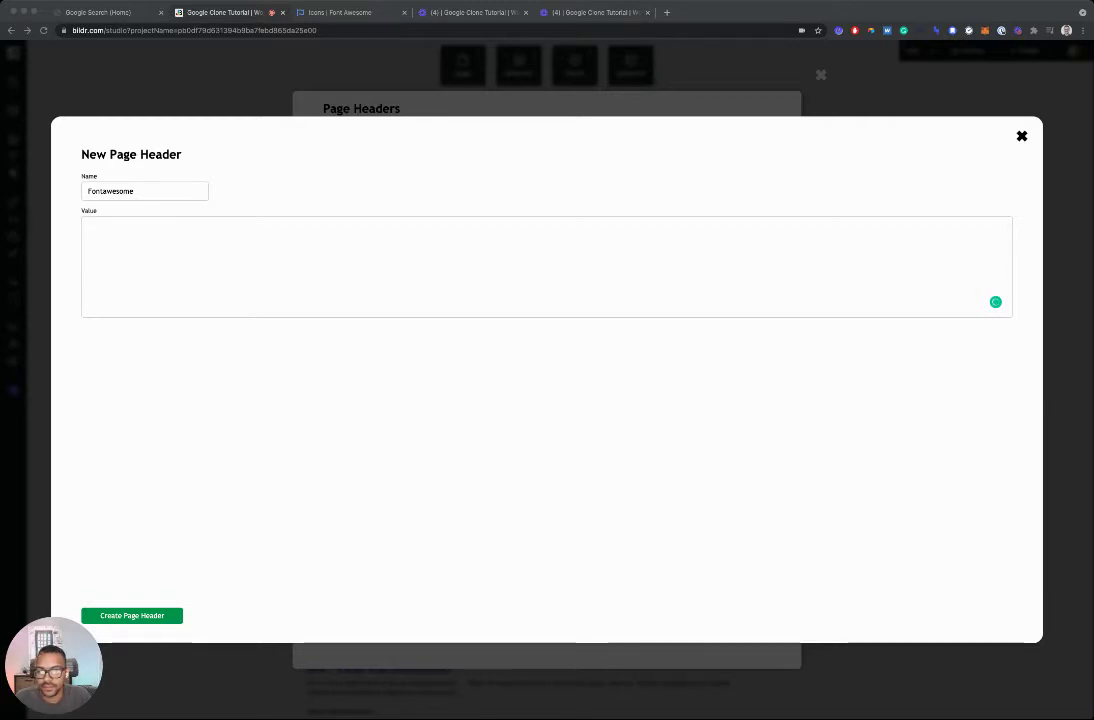
pyautogui.click(219, 309)
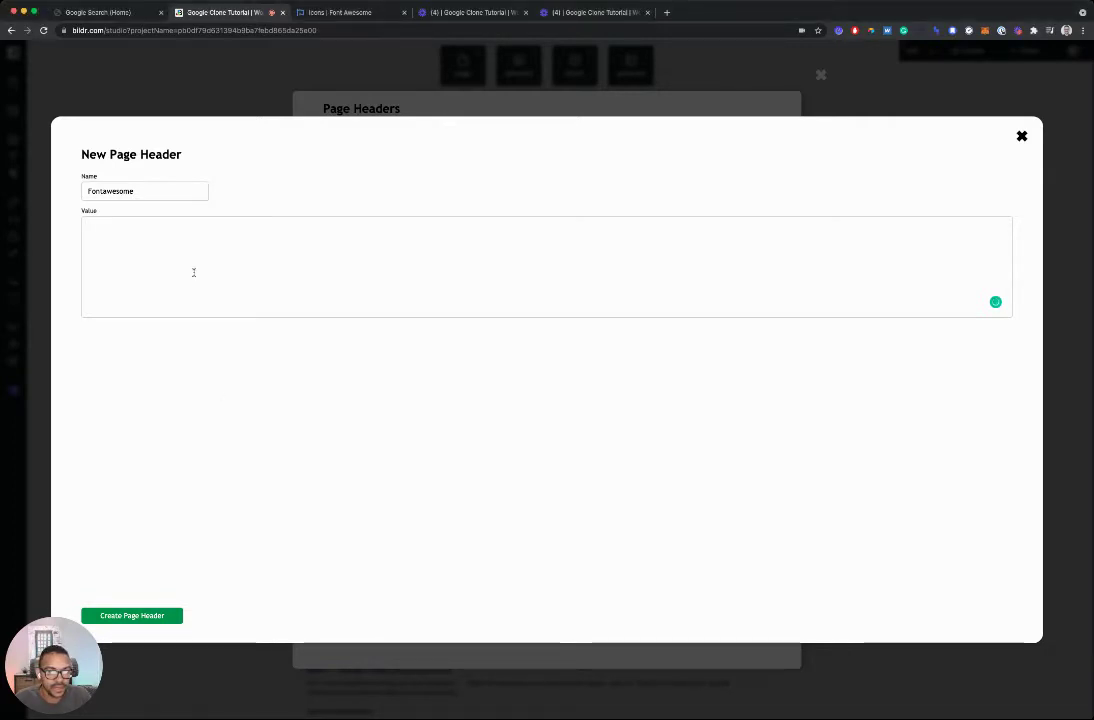
pyautogui.write('<script src="https://kit.fontawesome.com/18d5862abe.js" crossorigin="anonymous"></script>')
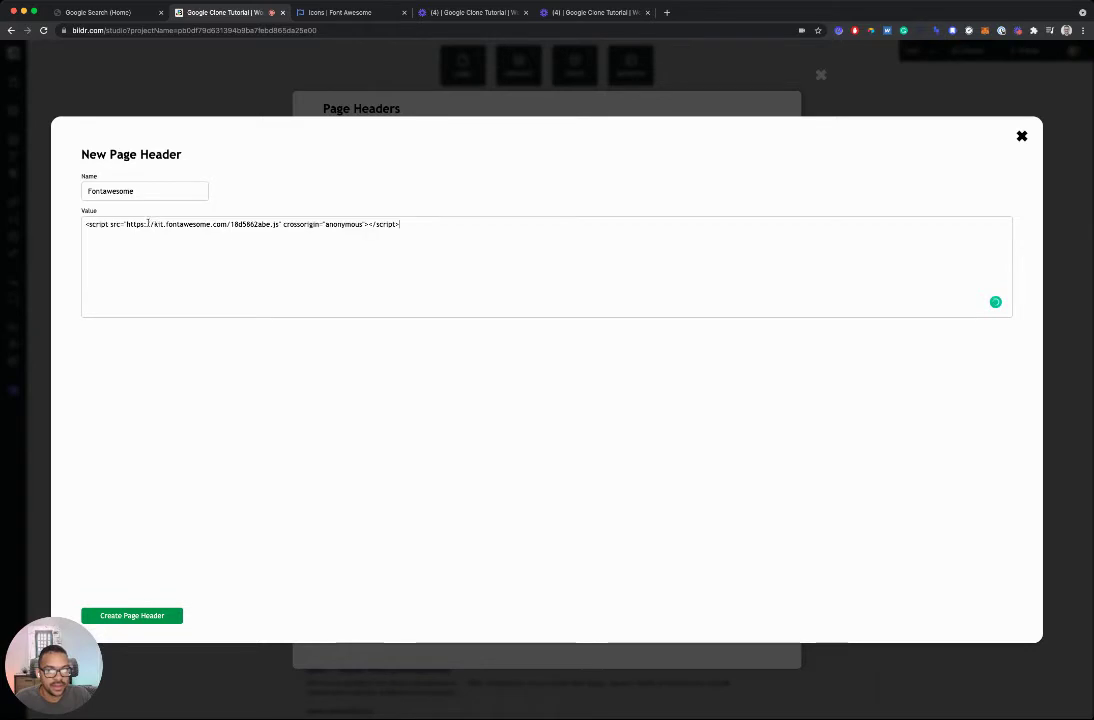
pyautogui.click(145, 616)
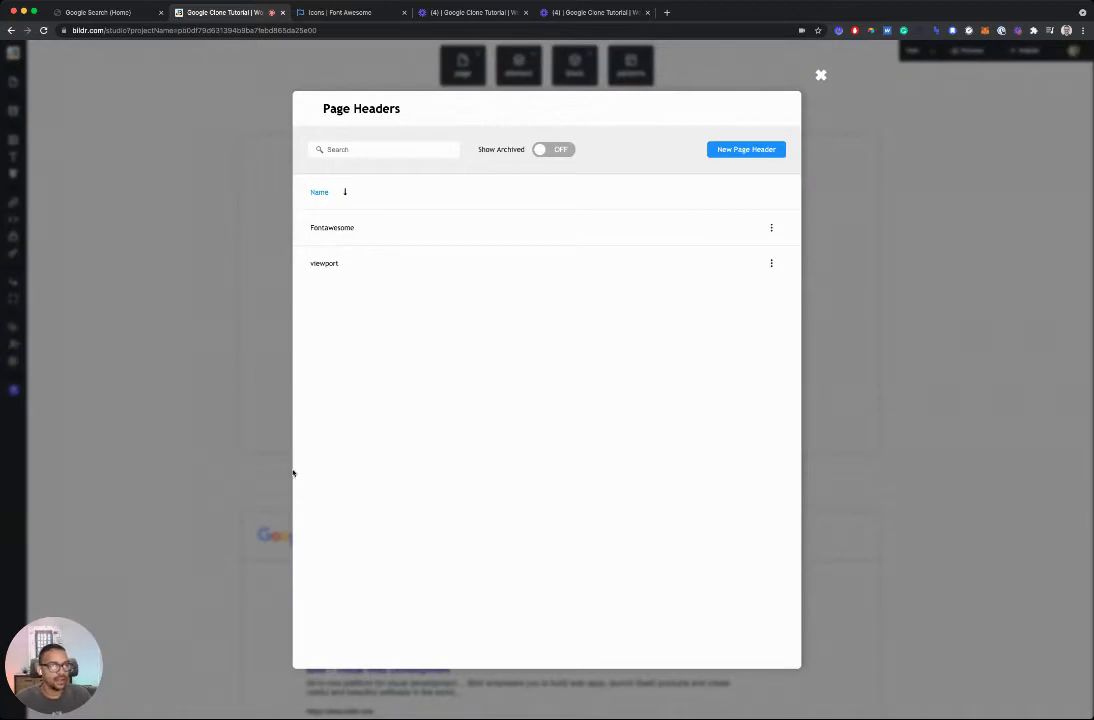
# Set the Fontawesome page header to load in the studio and on all root pages, and close the page headers.
pyautogui.click(442, 234)
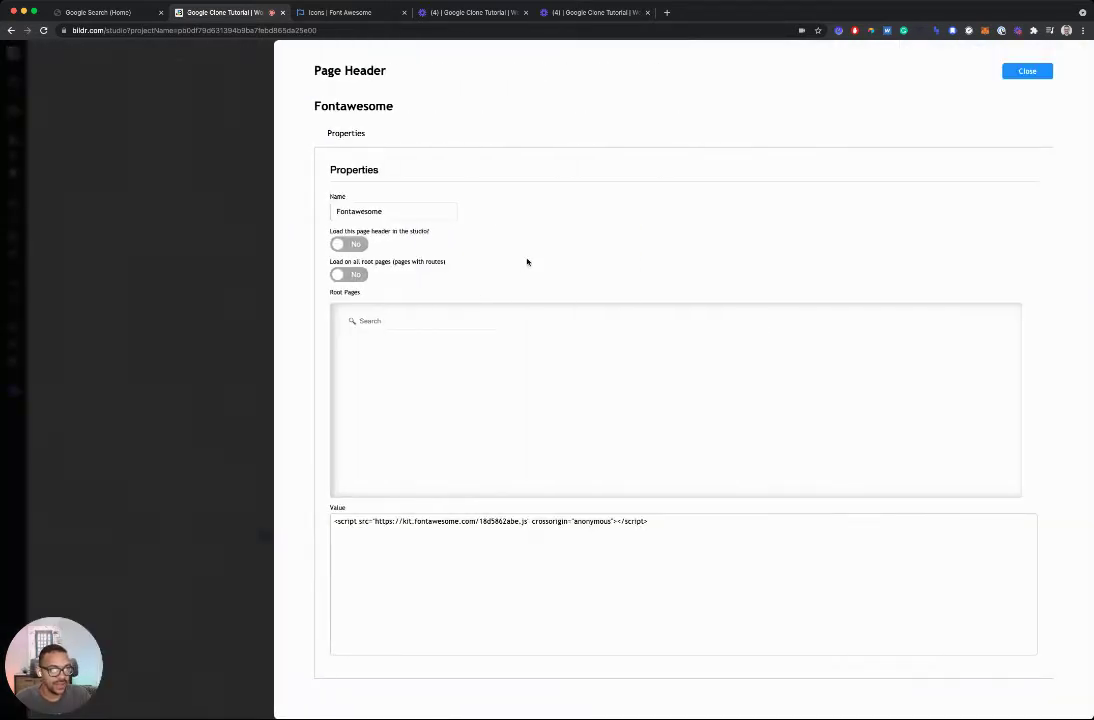
pyautogui.click(350, 246)
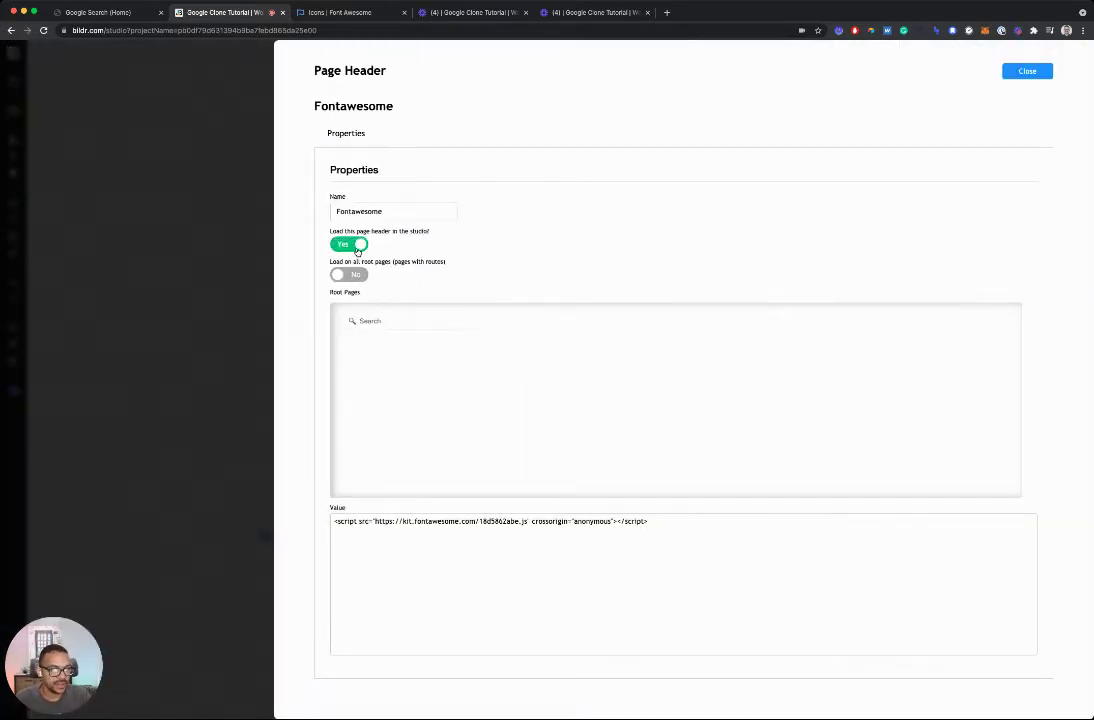
pyautogui.click(346, 274)
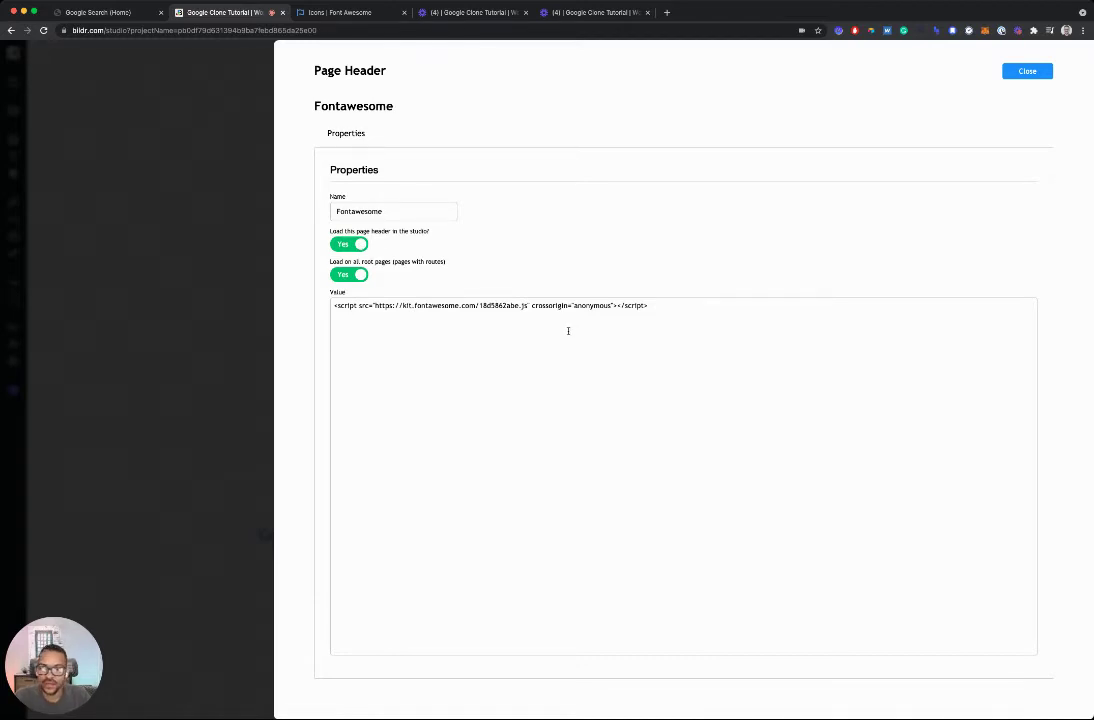
pyautogui.click(1026, 72)
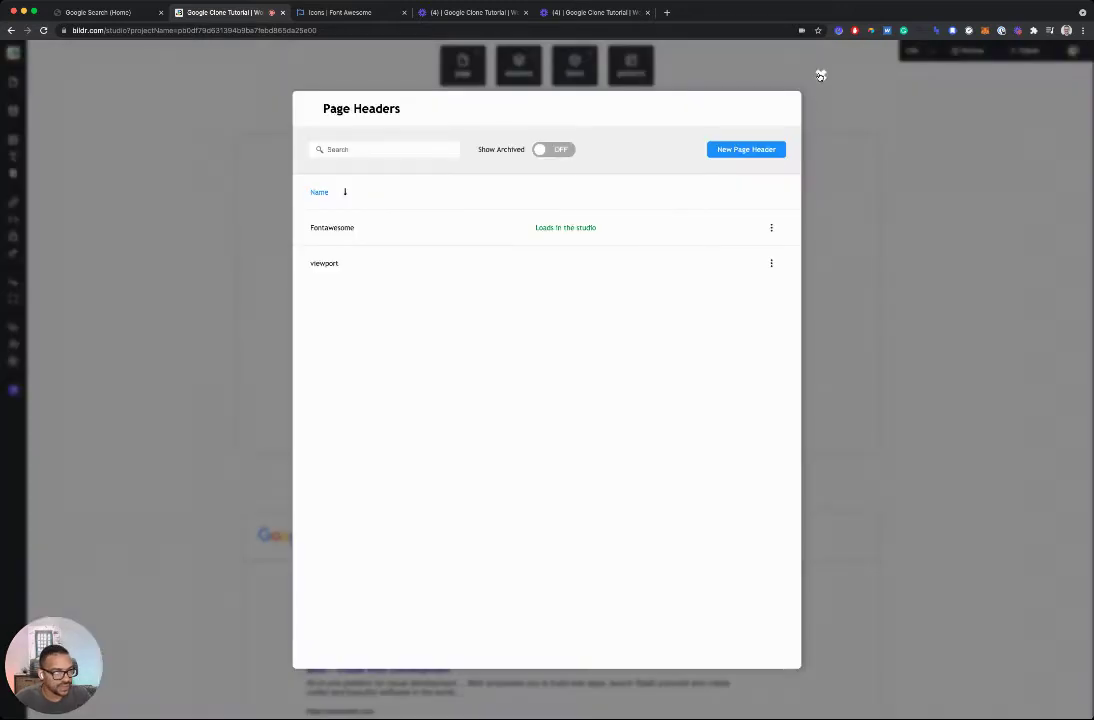
pyautogui.click(862, 210)
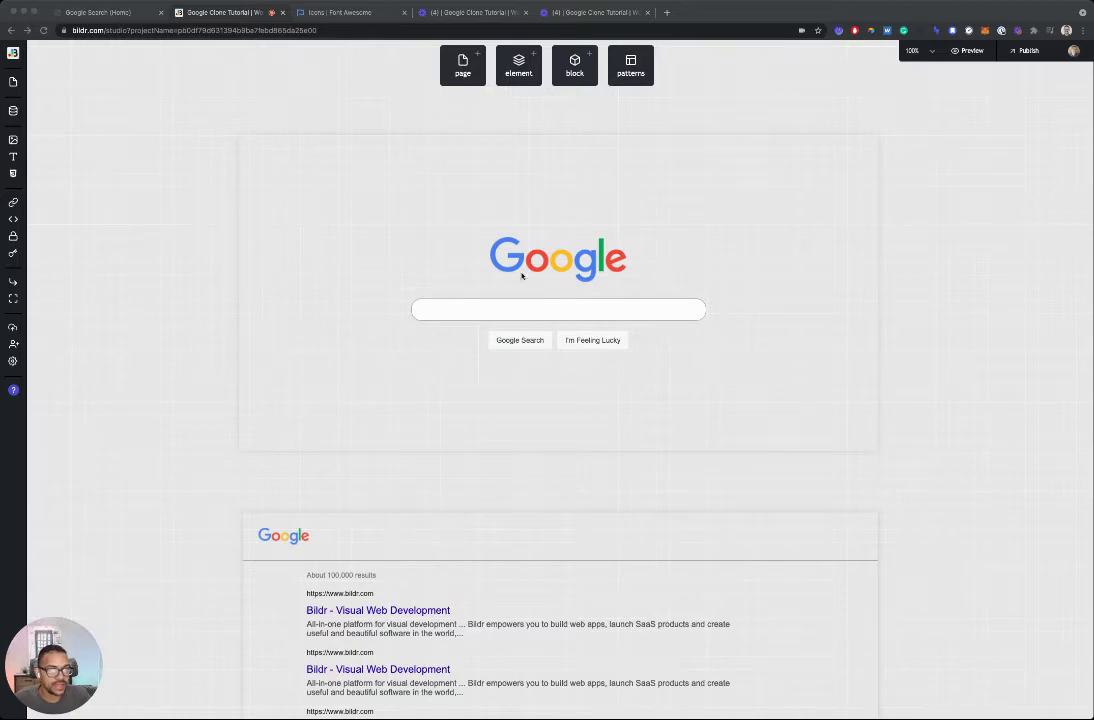
# Add a Text / Span element inside the Div - Search Bar on the Home page.
pyautogui.click(456, 285)
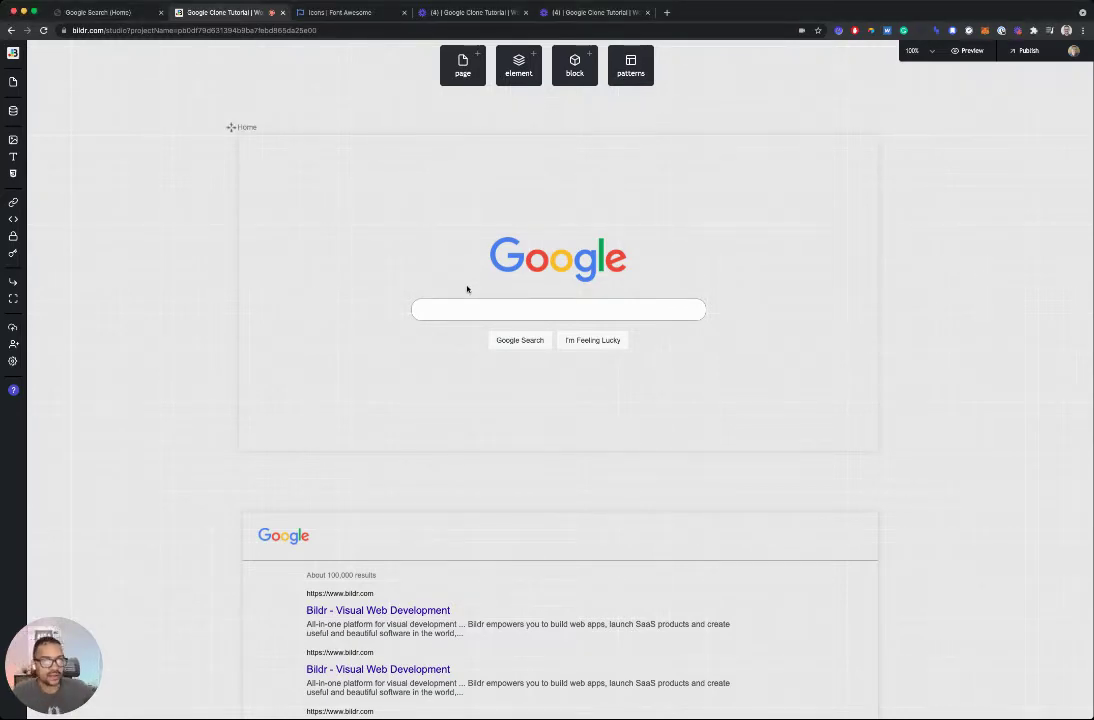
pyautogui.hscroll(3, 464, 290)
pyautogui.click(352, 310)
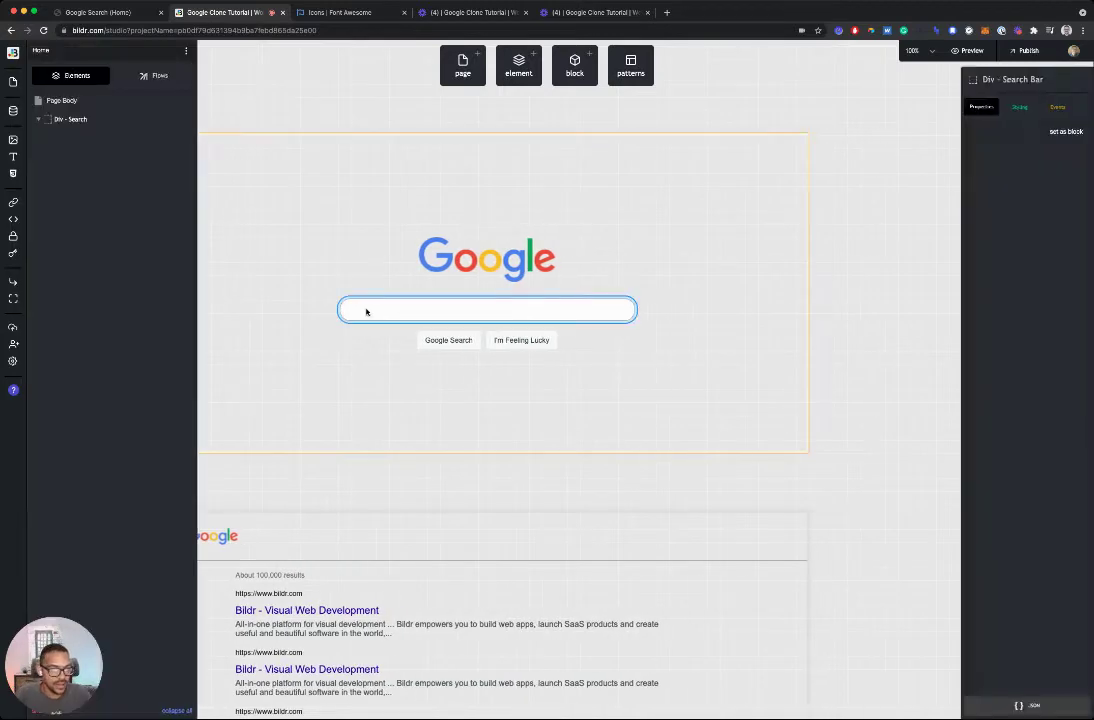
pyautogui.hscroll(-2, 393, 311)
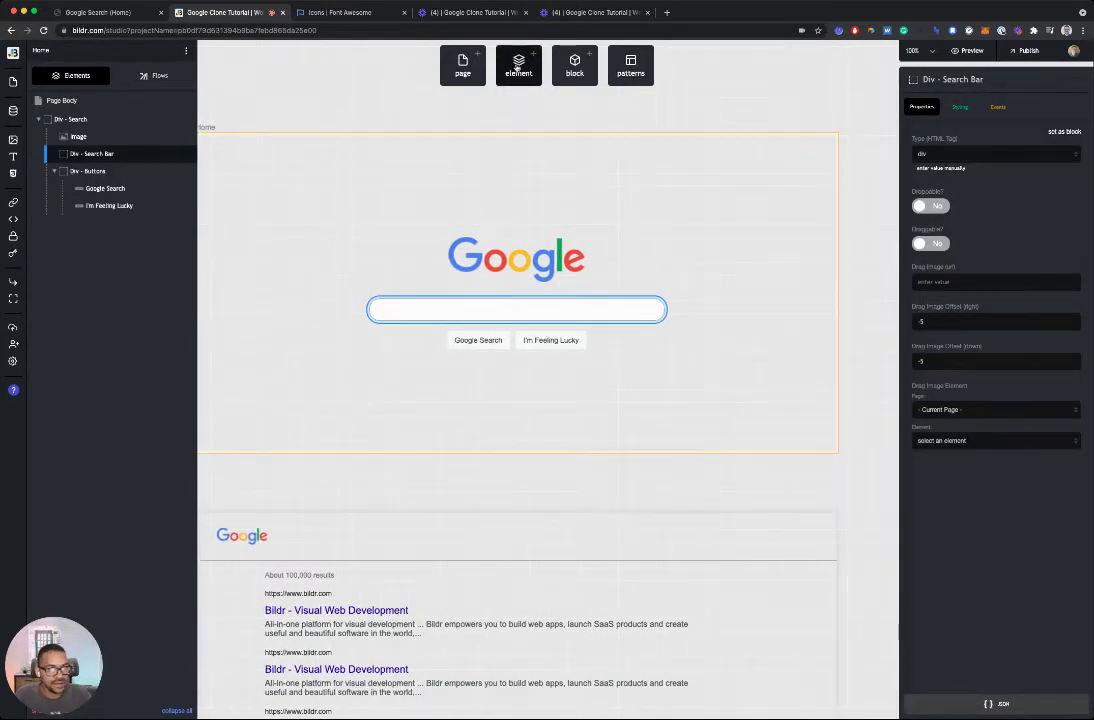
pyautogui.click(519, 66)
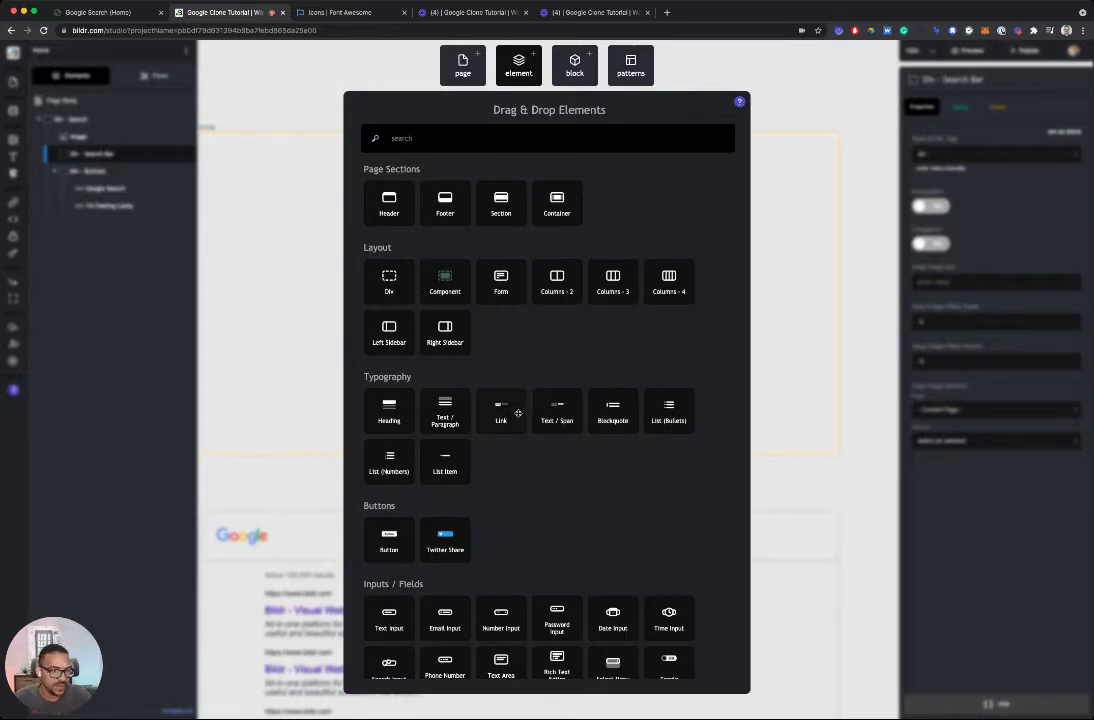
pyautogui.press('Escape')
pyautogui.moveTo(417, 351); pyautogui.dragTo(161, 158)
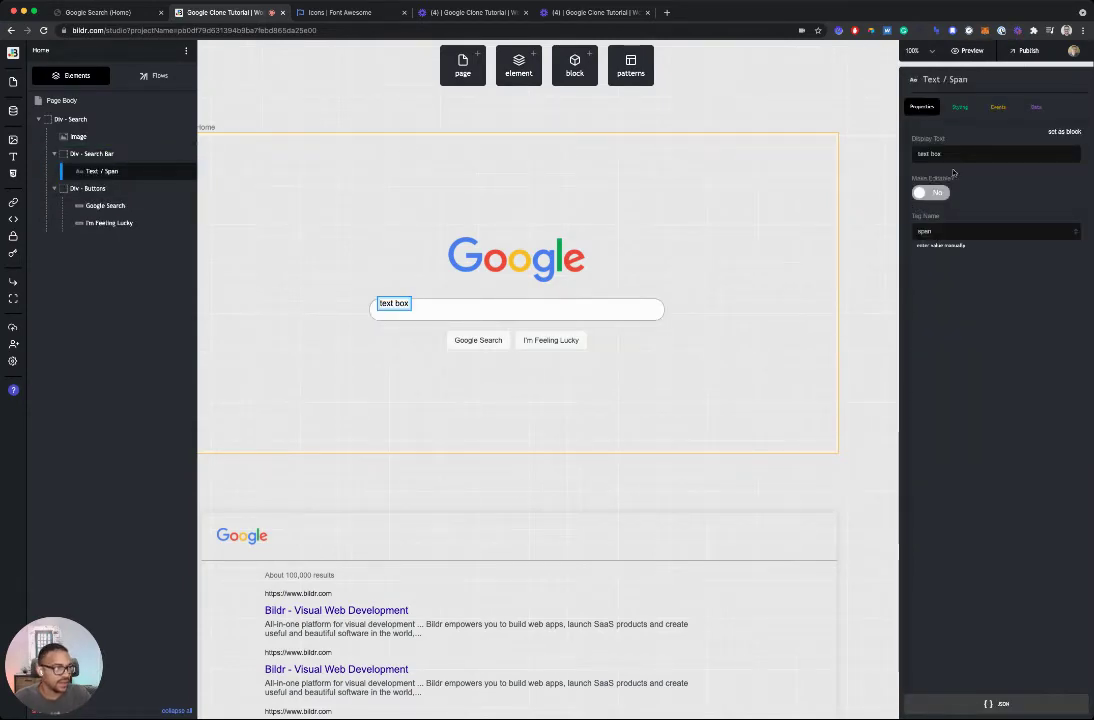
# Clear the new text element's display text and open its styling settings.
pyautogui.moveTo(952, 156); pyautogui.dragTo(910, 159)
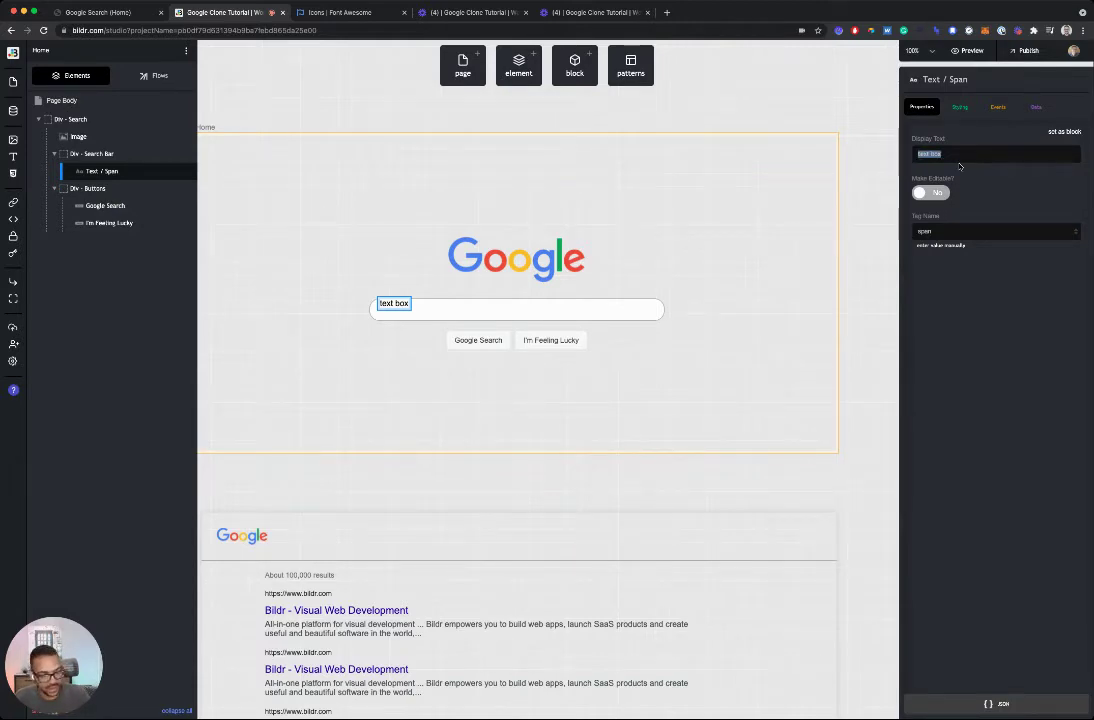
pyautogui.press('BackSpace')
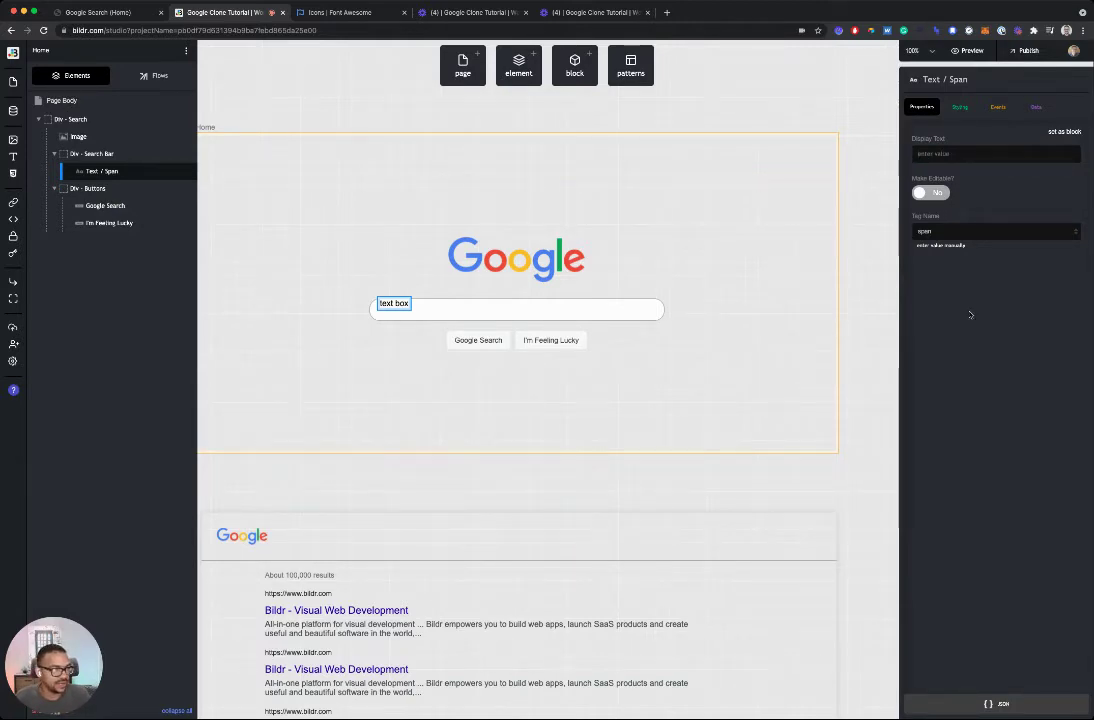
pyautogui.click(962, 108)
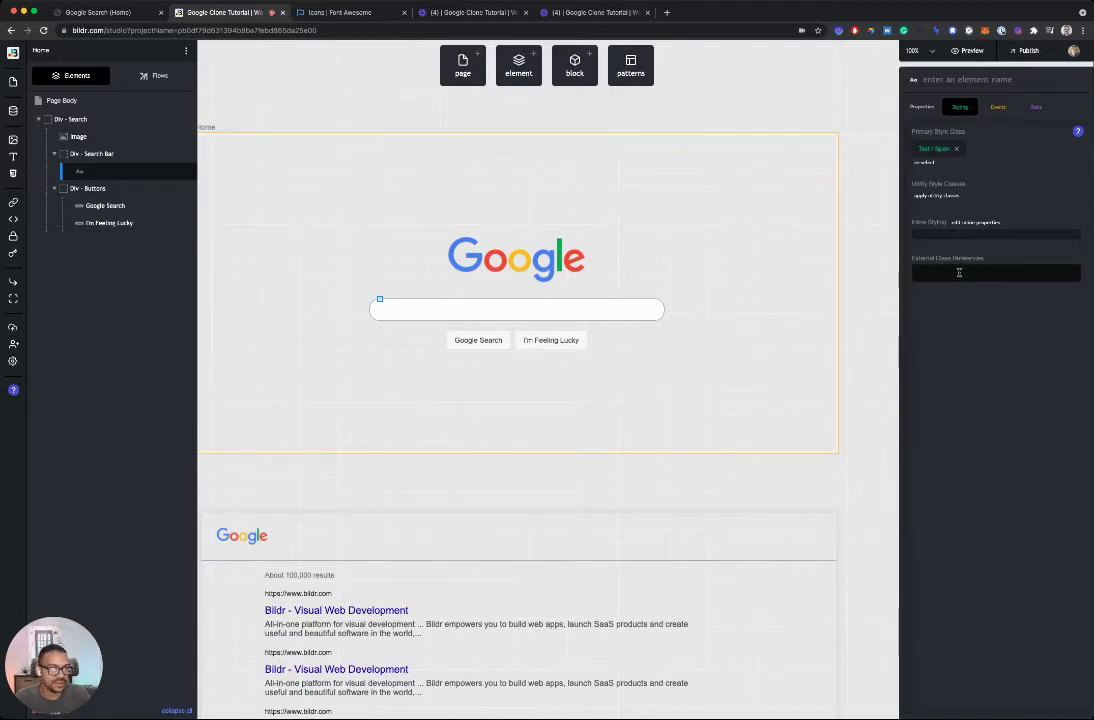
# Search Font Awesome for "search" and open the details of the solid search icon.
pyautogui.click(345, 12)
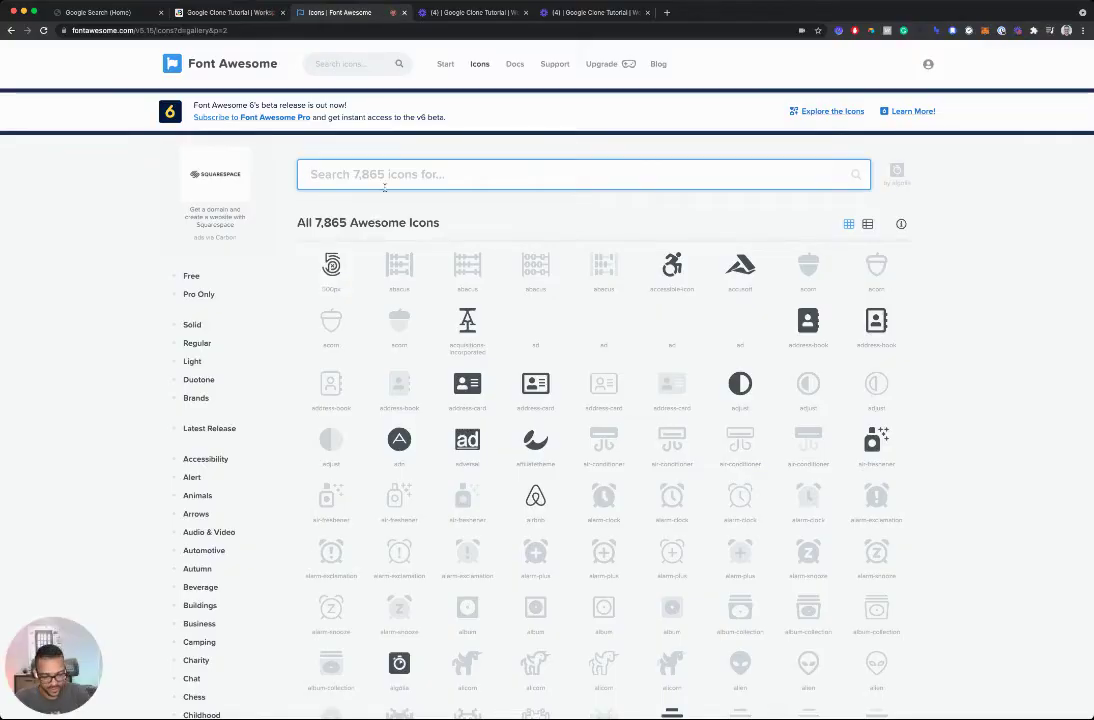
pyautogui.write('sear')
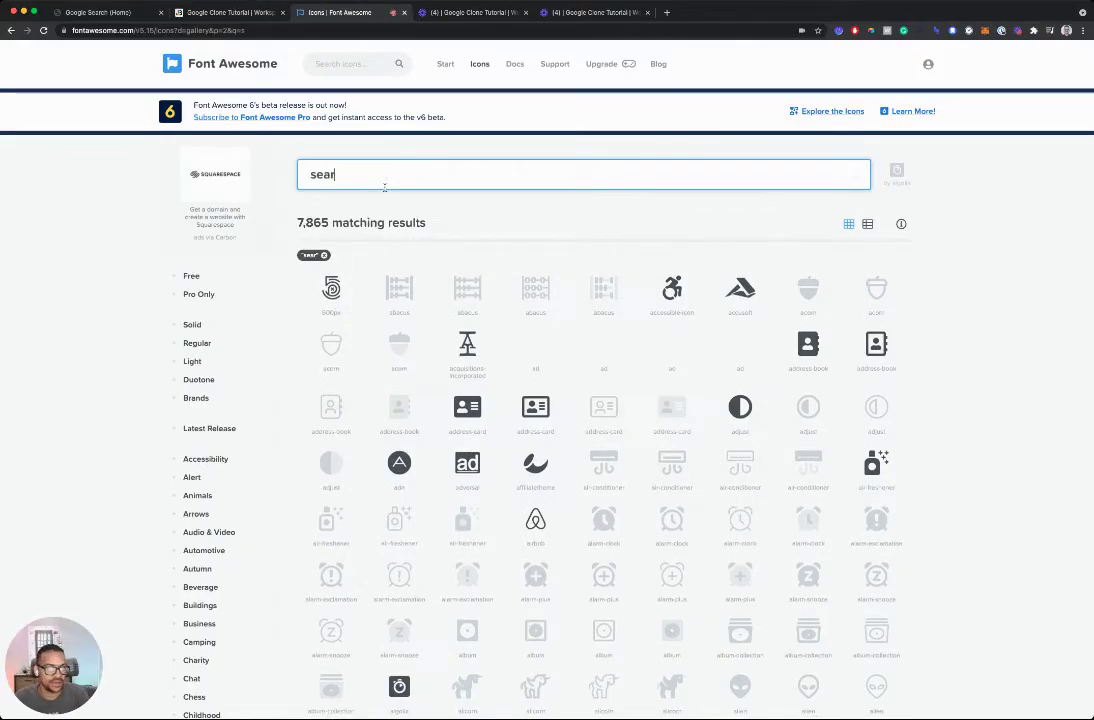
pyautogui.write('ch')
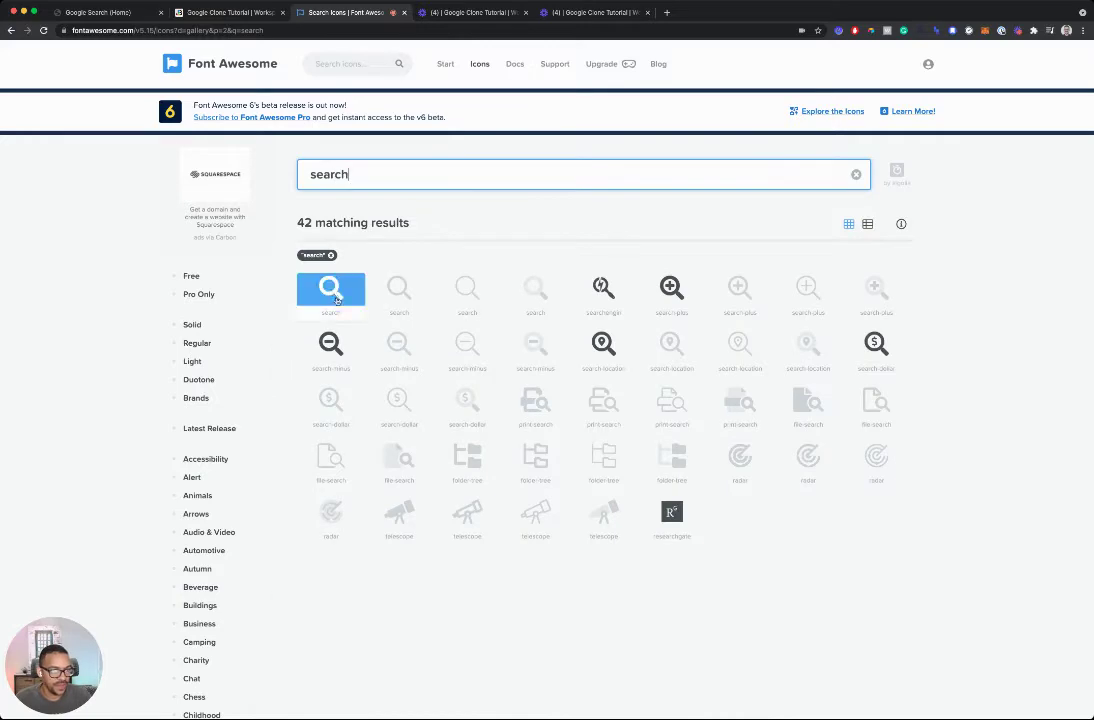
pyautogui.click(331, 293)
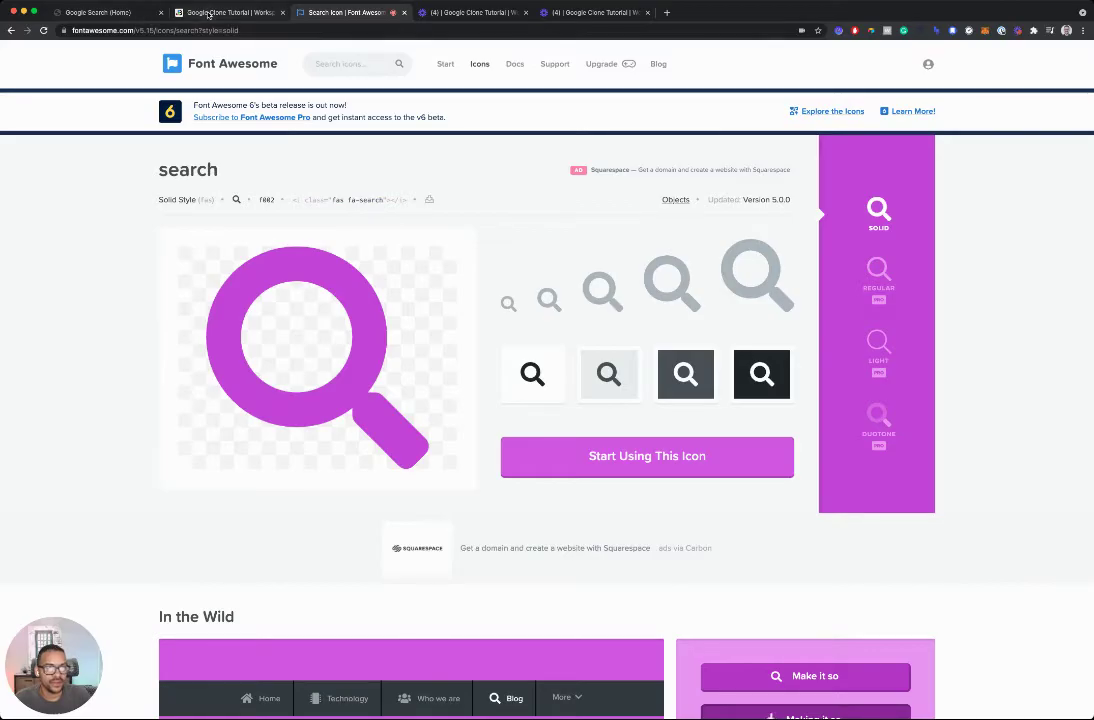
# Return to the Bildr studio, set the new text element's external class reference to "fa fa-search", and reload the studio.
pyautogui.click(208, 13)
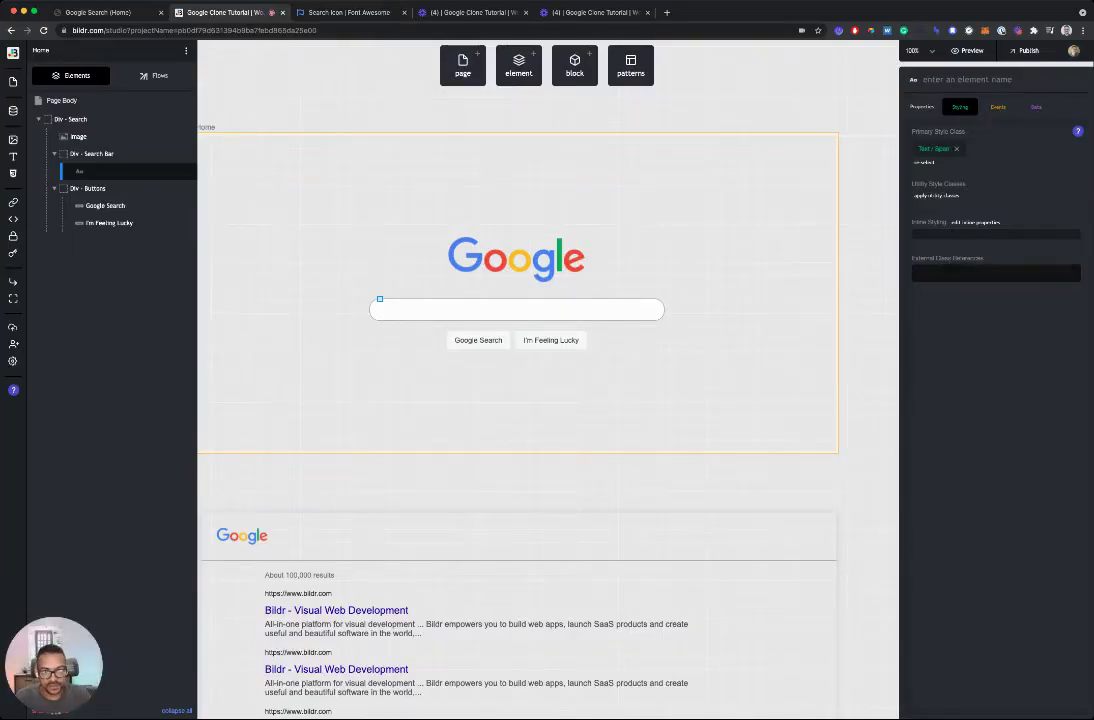
pyautogui.press('super+Tab')
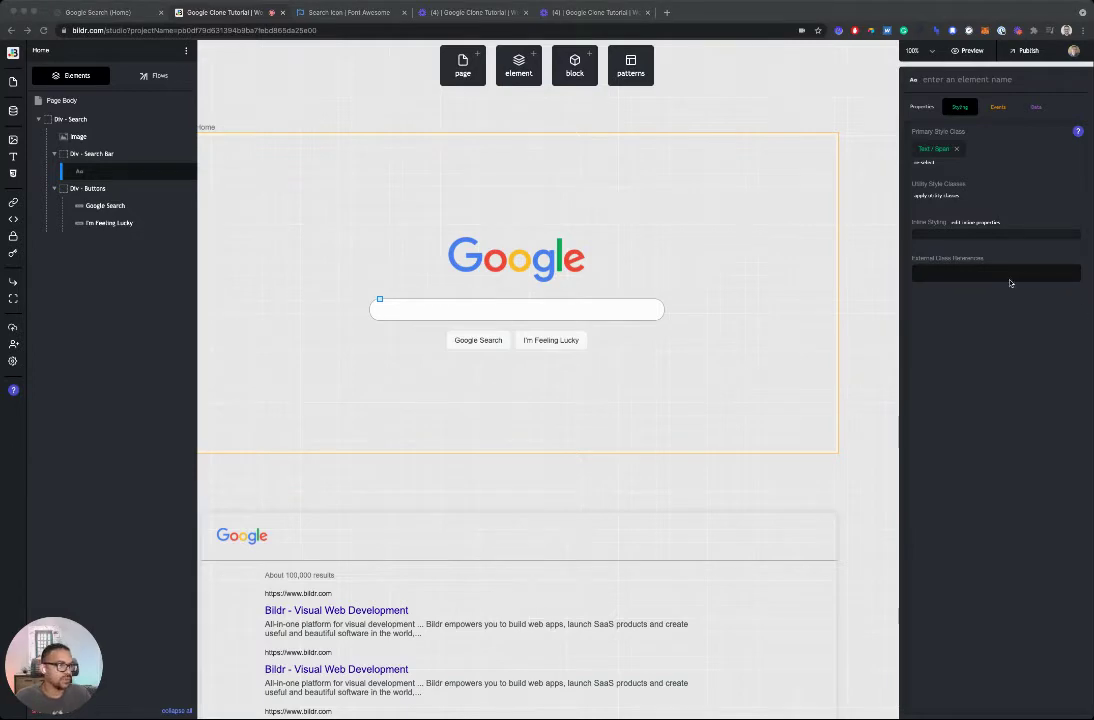
pyautogui.click(981, 273)
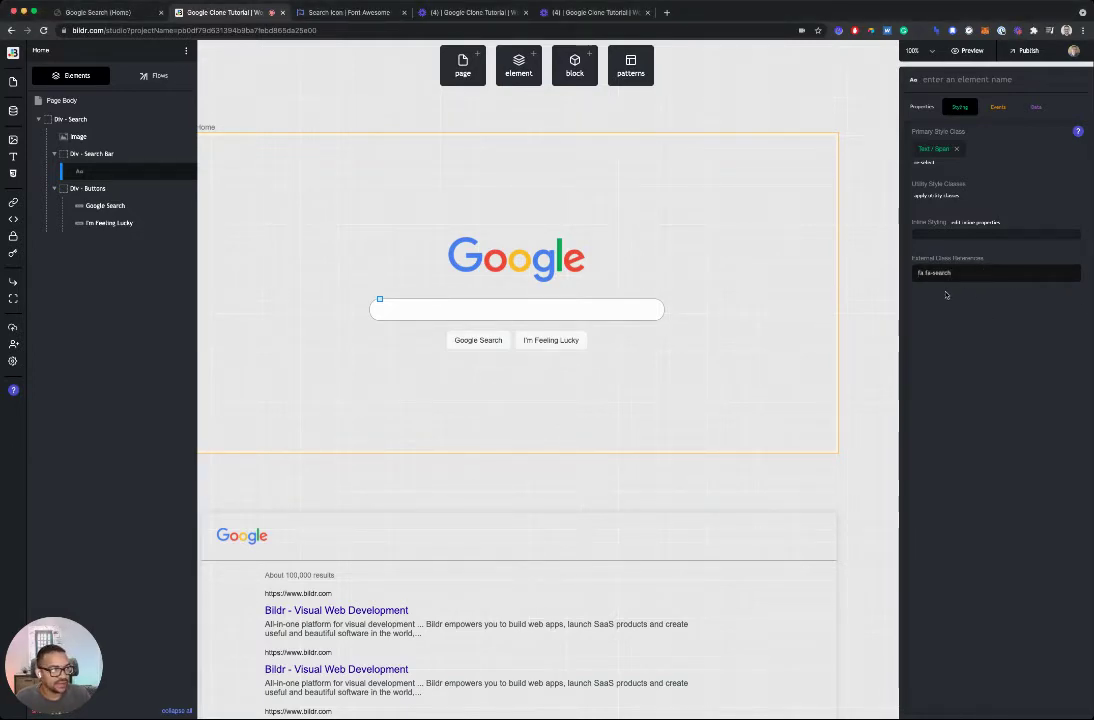
pyautogui.press('super+r')
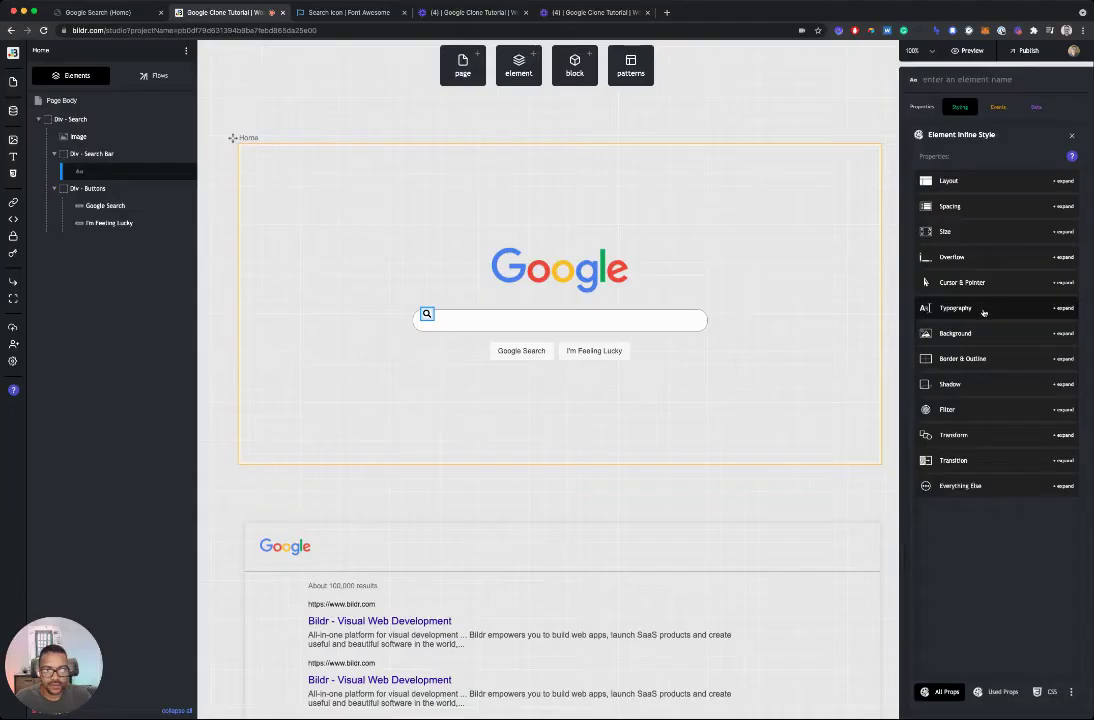
# Set the search icon's inline text color to #9aa0a6 and its top margin to 14px.
pyautogui.click(983, 312)
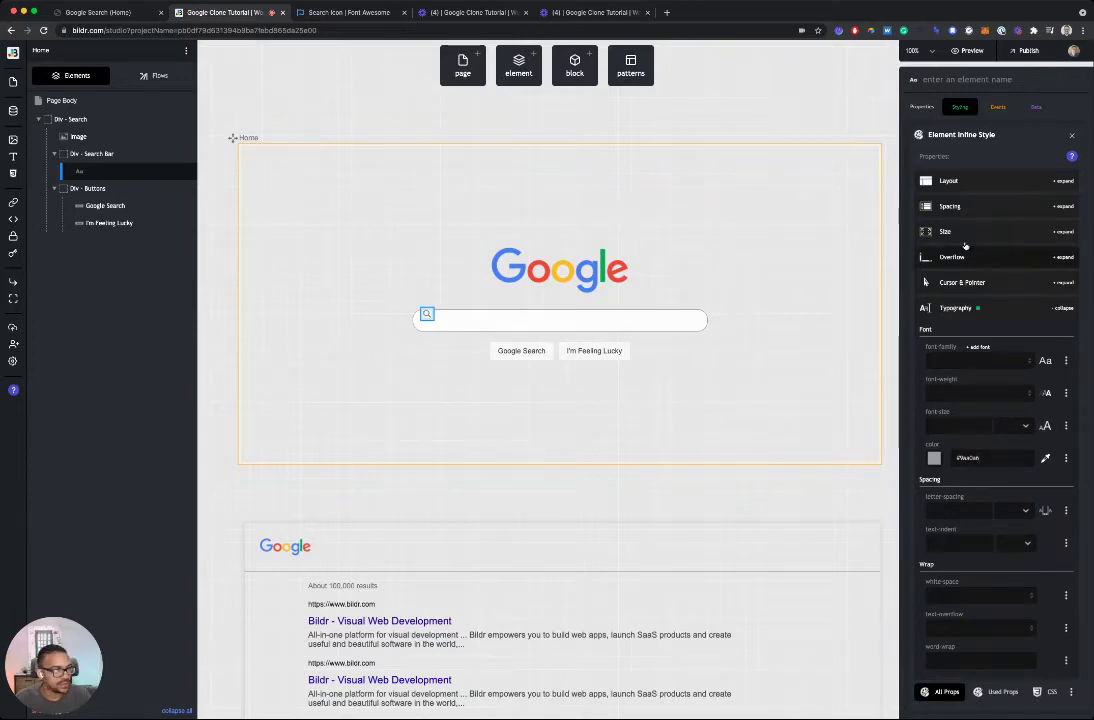
pyautogui.click(976, 207)
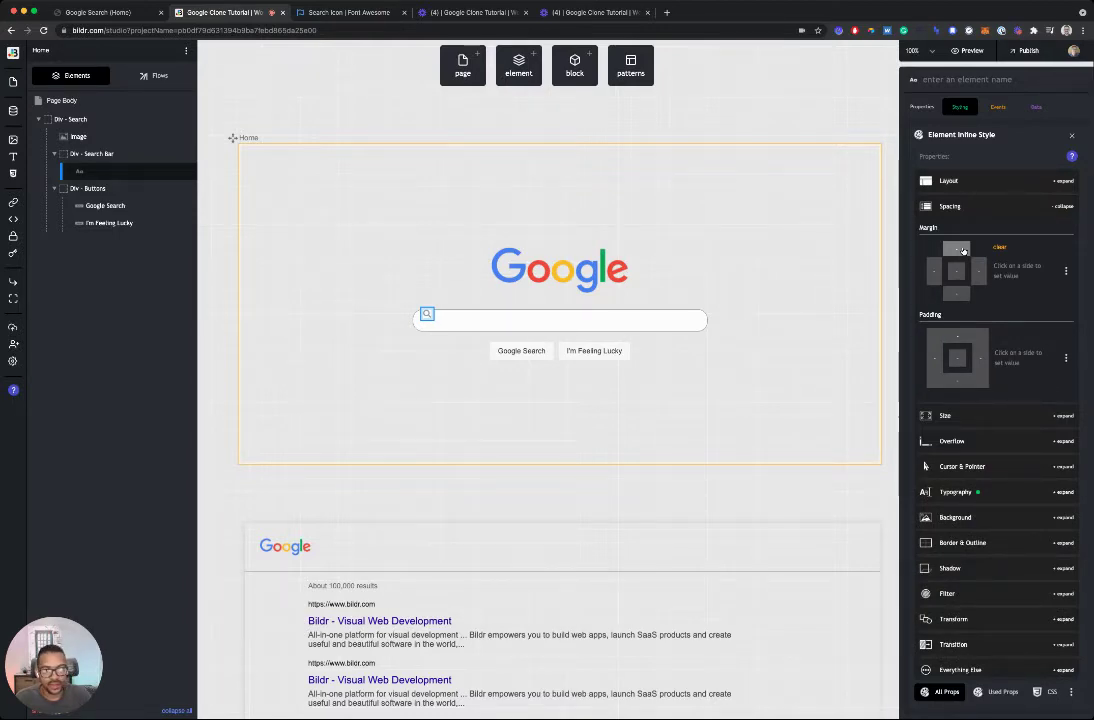
pyautogui.click(963, 250)
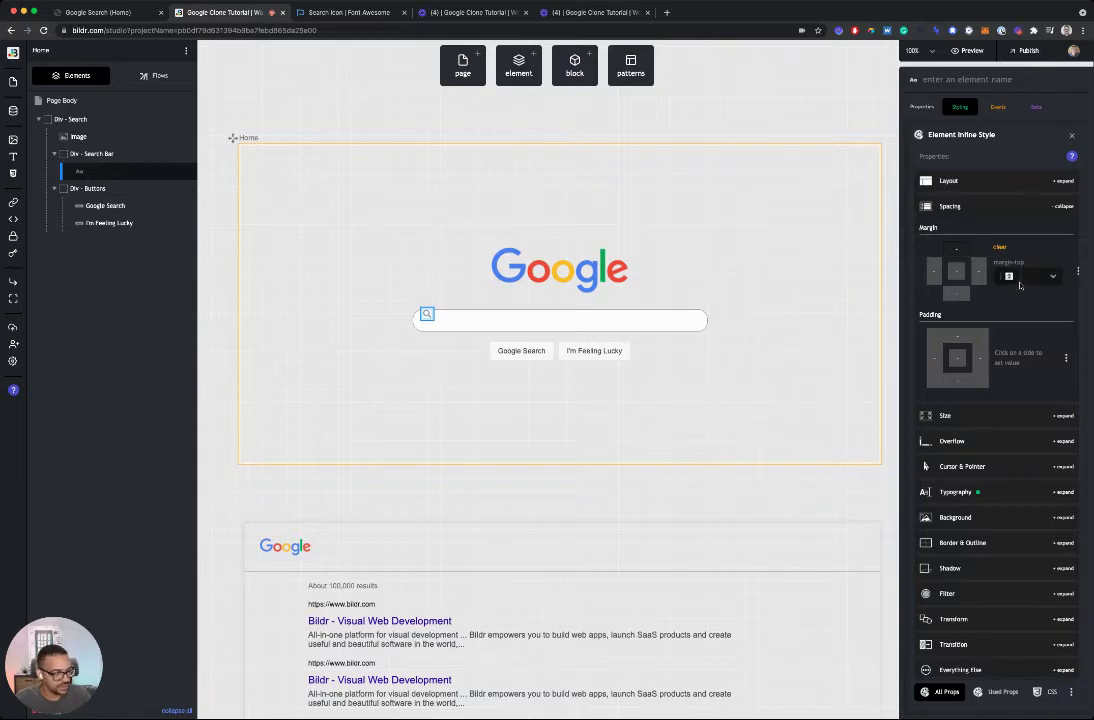
pyautogui.write('20')
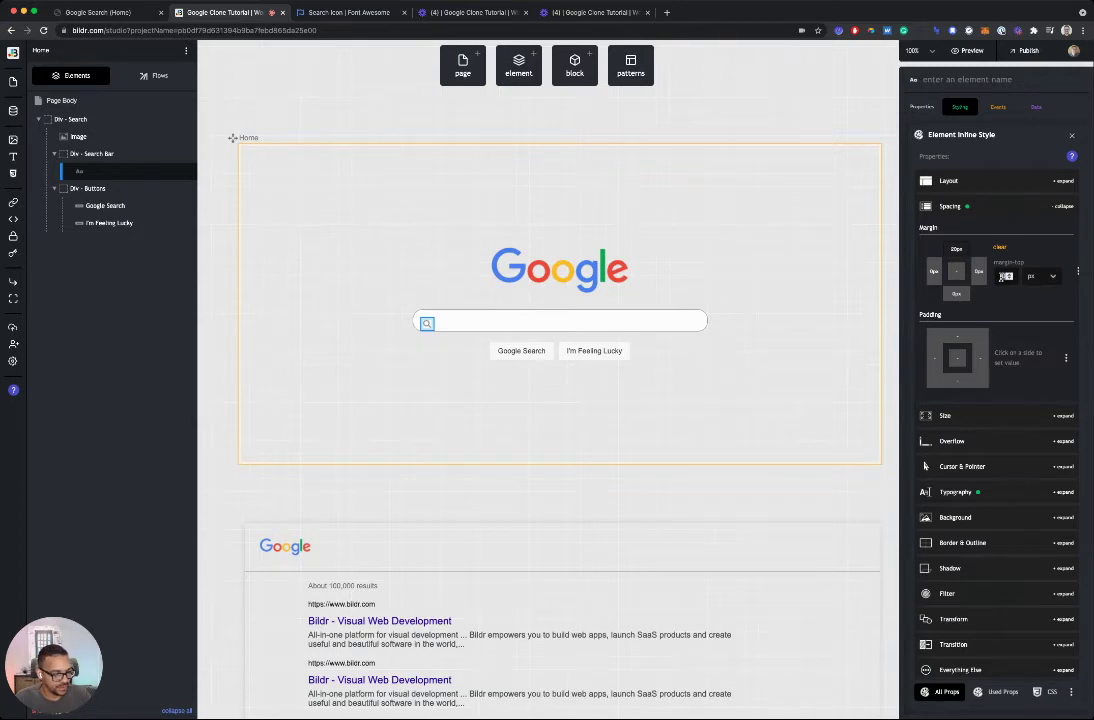
pyautogui.write('10')
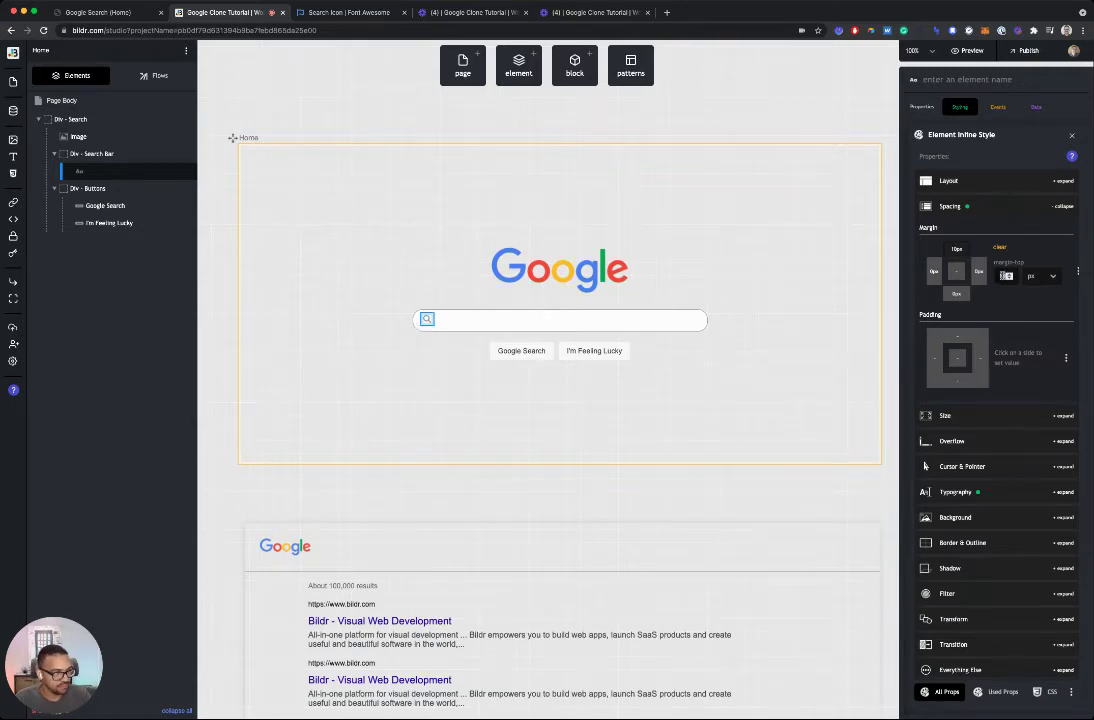
pyautogui.press('Up')
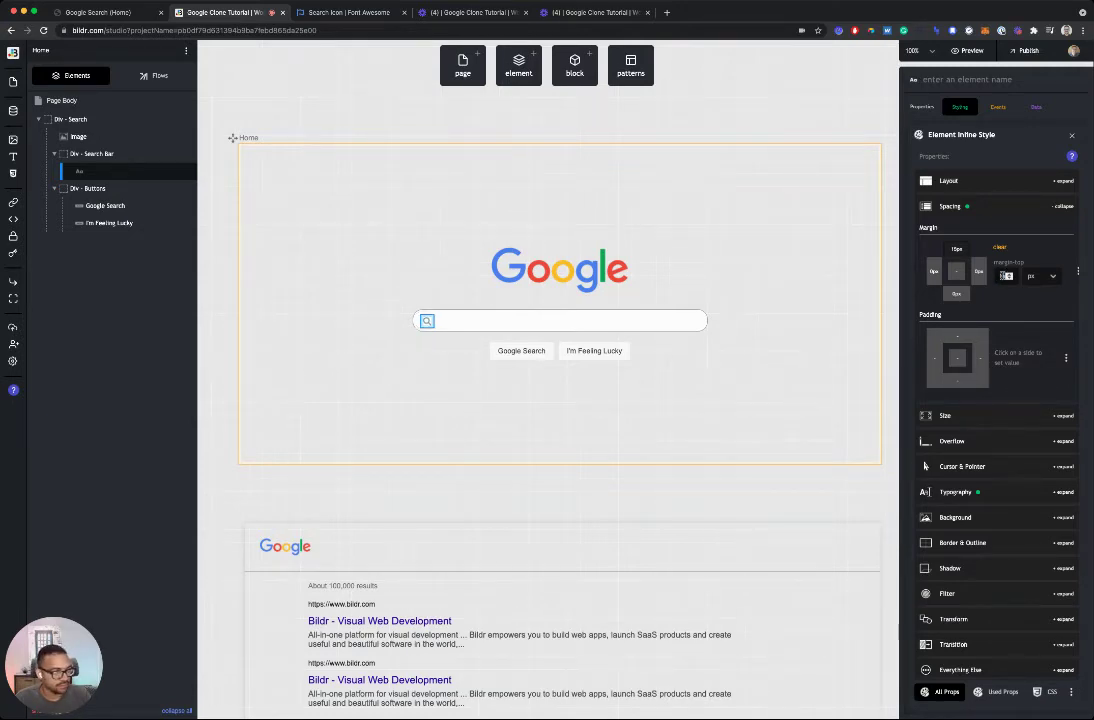
pyautogui.click(510, 428)
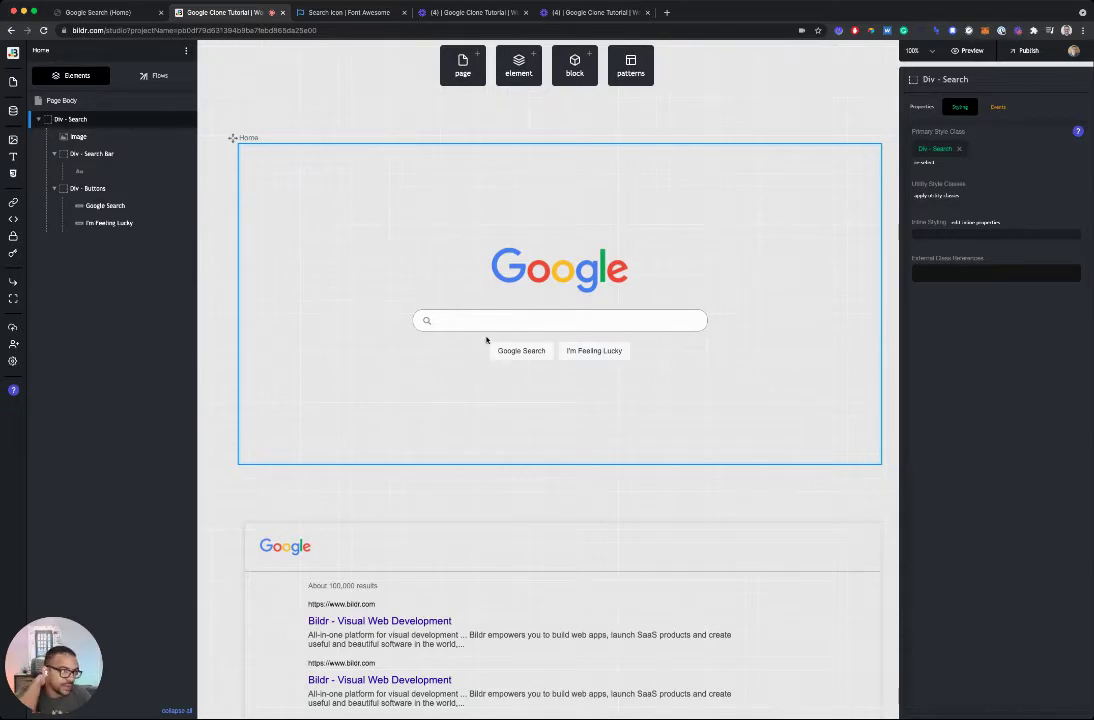
# Rename the unnamed text element inside Div - Search Bar as "Icon - search".
pyautogui.moveTo(125, 192)
pyautogui.click(100, 172)
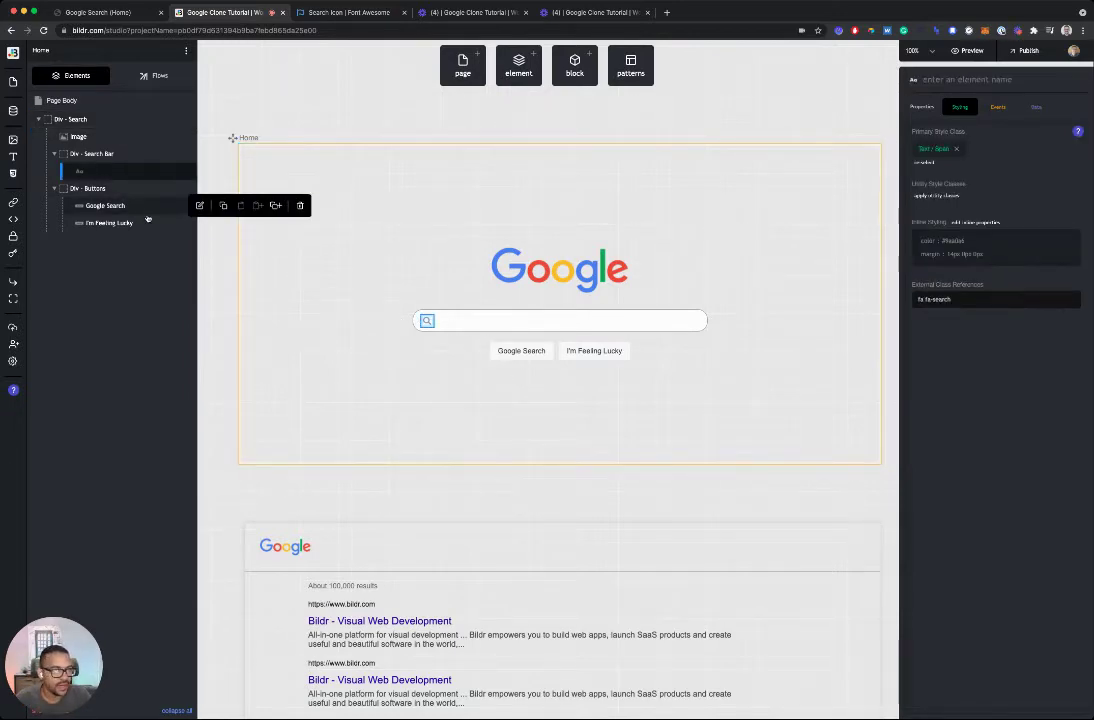
pyautogui.click(961, 77)
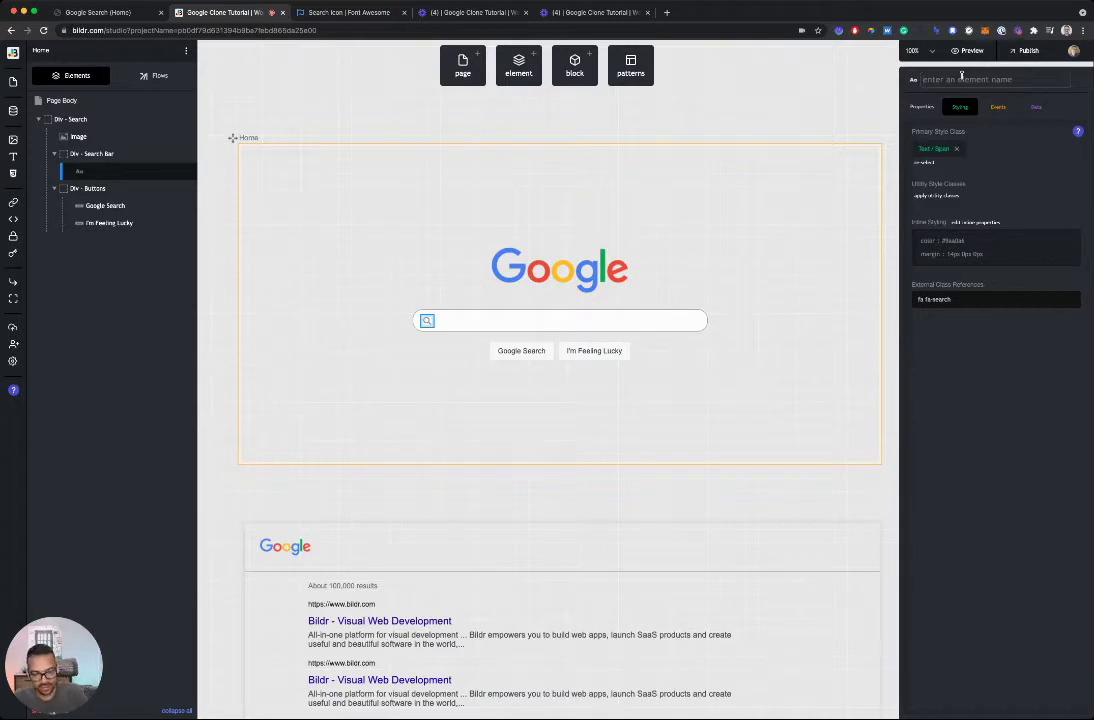
pyautogui.write('Icon - Search')
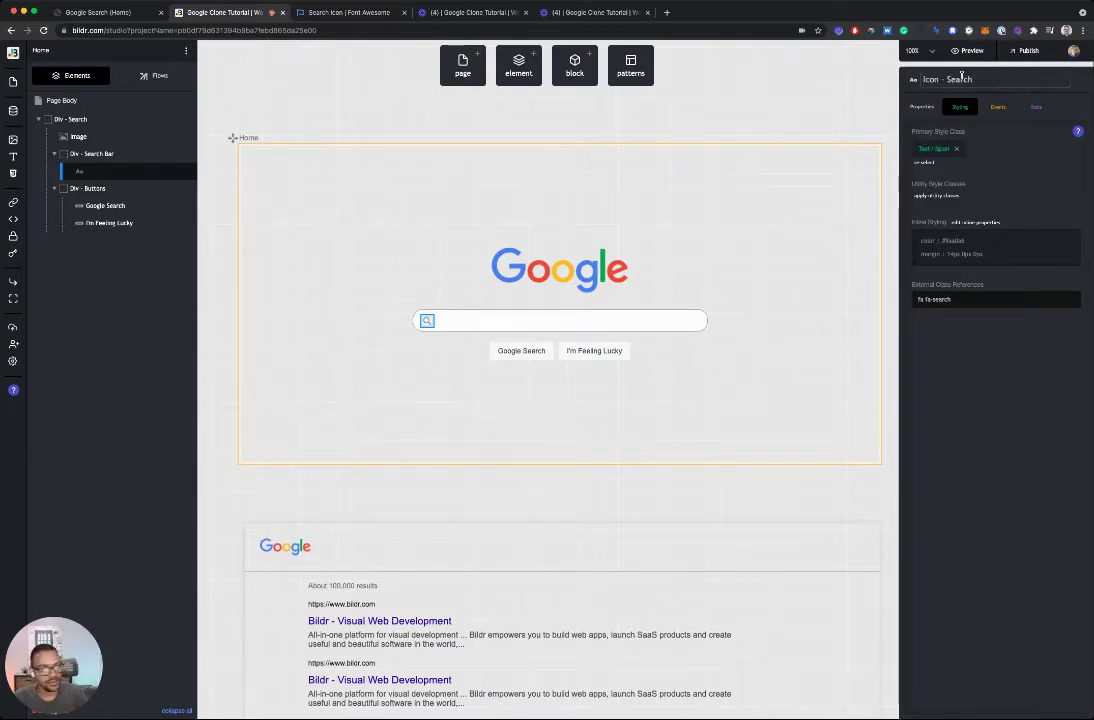
pyautogui.press('BackSpace')
pyautogui.press('BackSpace')
pyautogui.press('BackSpace')
pyautogui.press('BackSpace')
pyautogui.press('BackSpace')
pyautogui.write('earch')
pyautogui.press('Return')
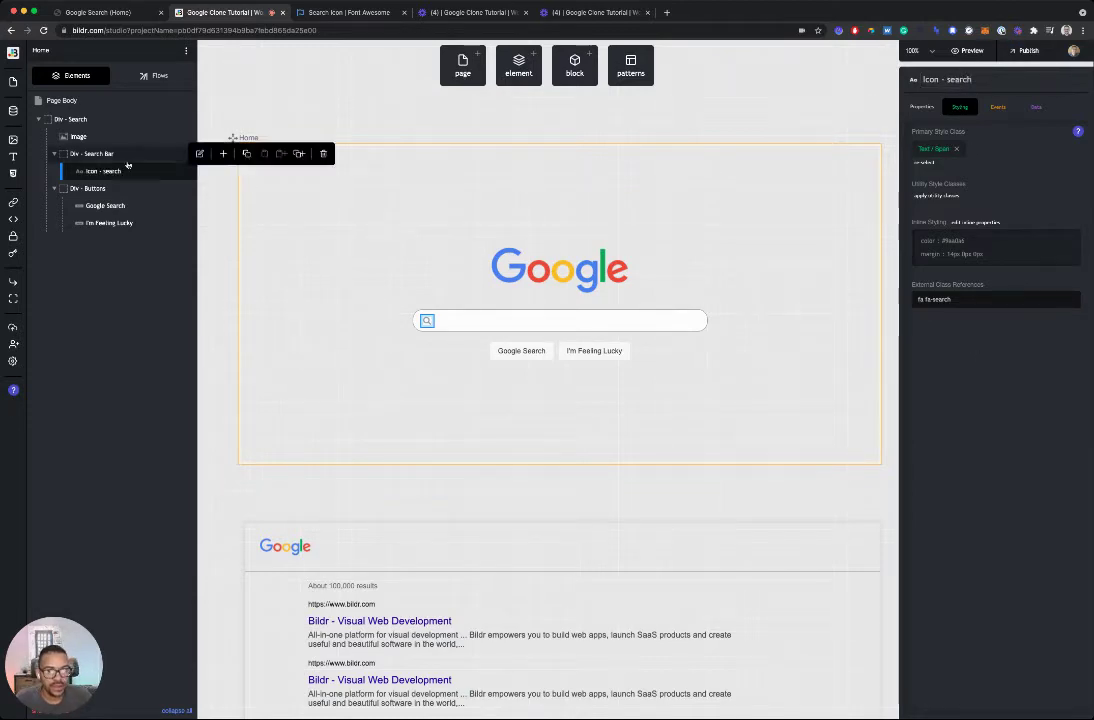
pyautogui.moveTo(107, 172)
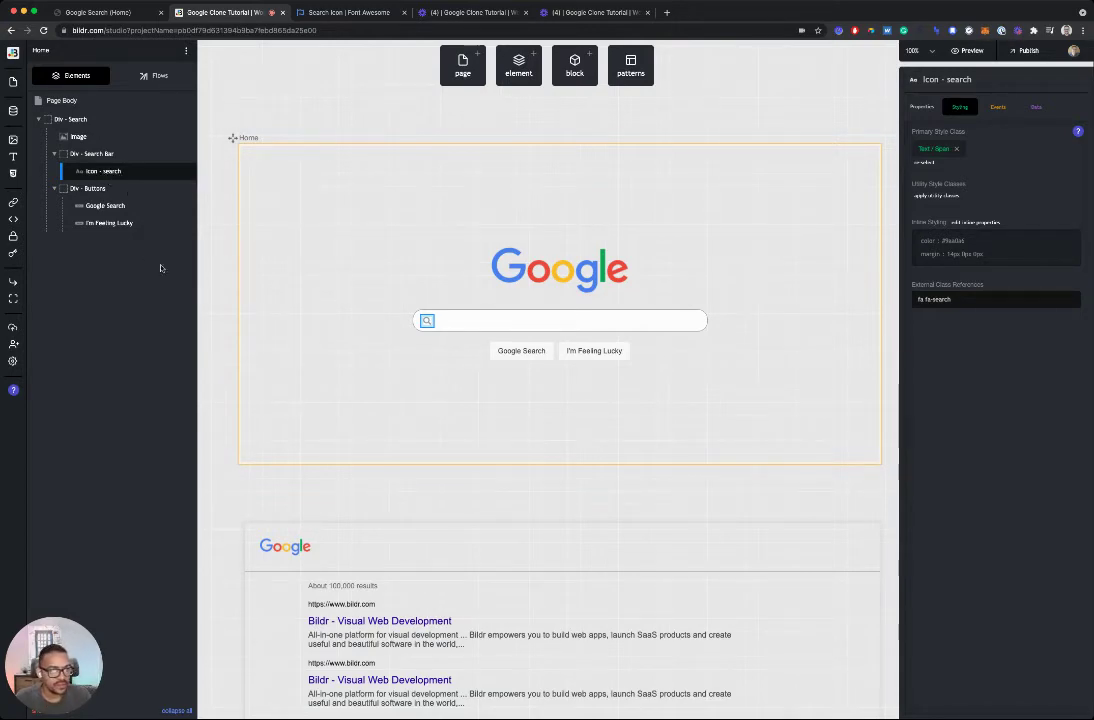
pyautogui.click(378, 352)
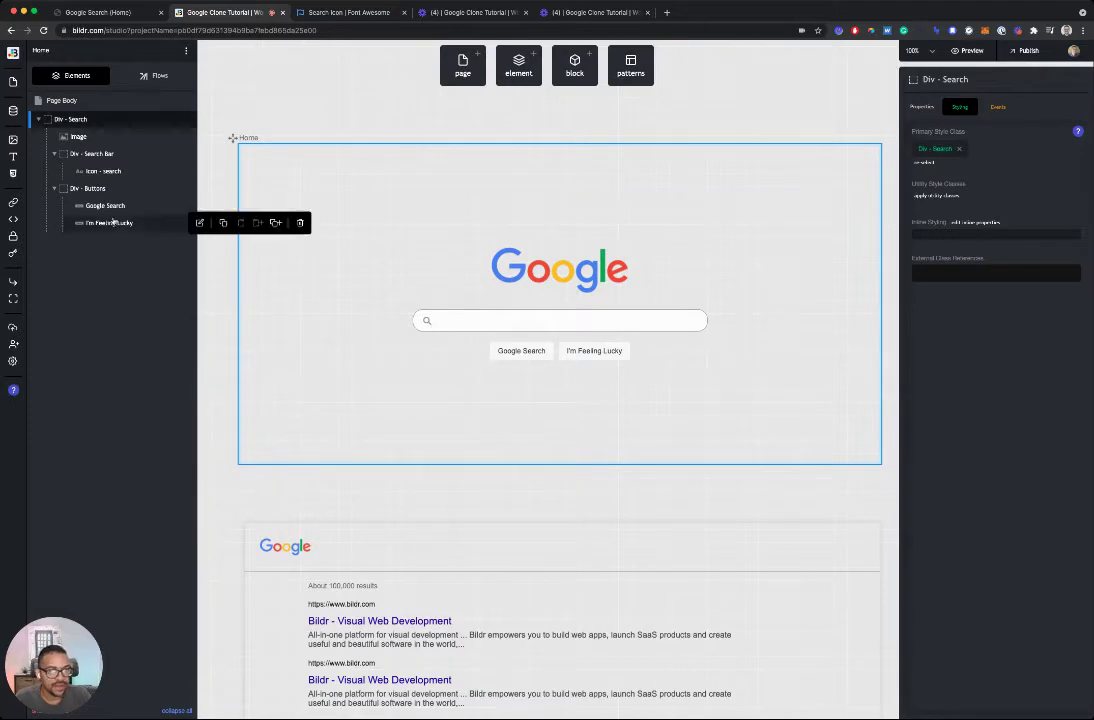
# Duplicate Icon - search, rename the copy "Icon - voice", and set its external class reference to "fas fa-microphone".
pyautogui.click(110, 172)
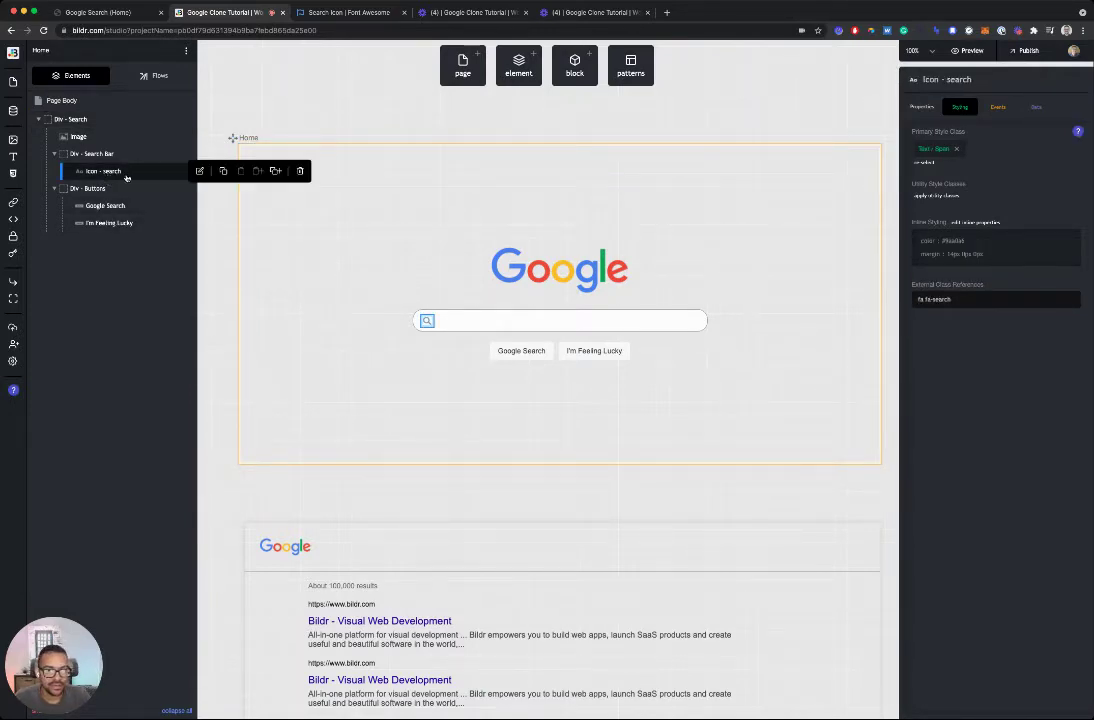
pyautogui.click(275, 172)
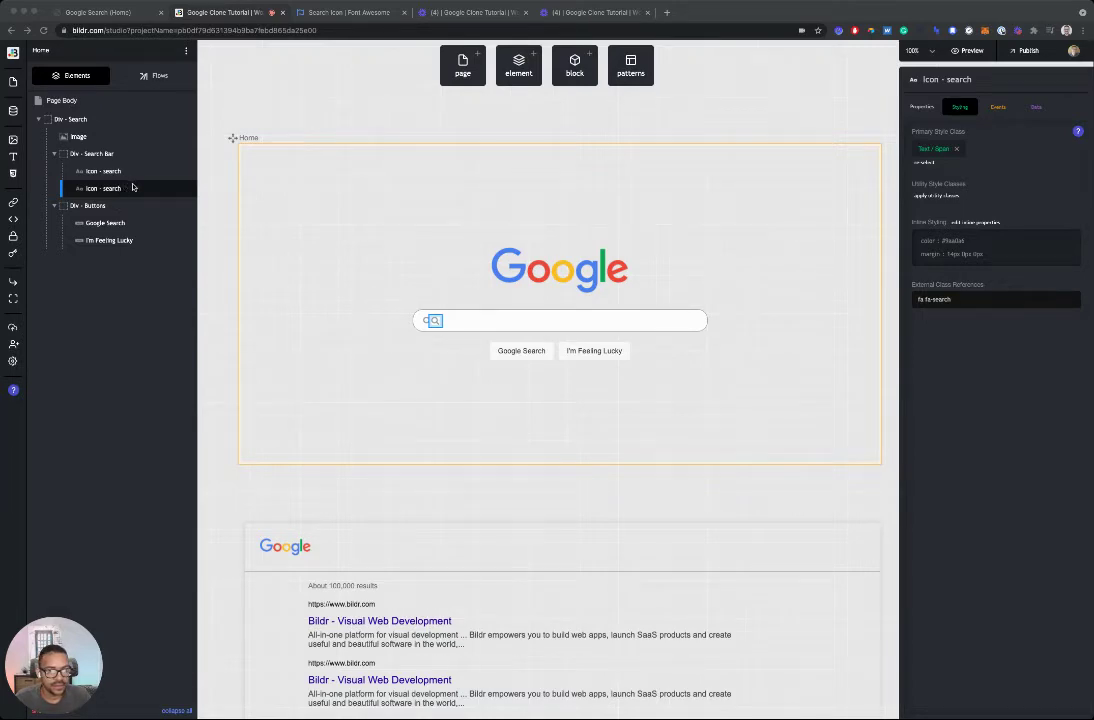
pyautogui.doubleClick(950, 78)
pyautogui.write('voice')
pyautogui.tripleClick(942, 302)
pyautogui.write('fas fa-microphone')
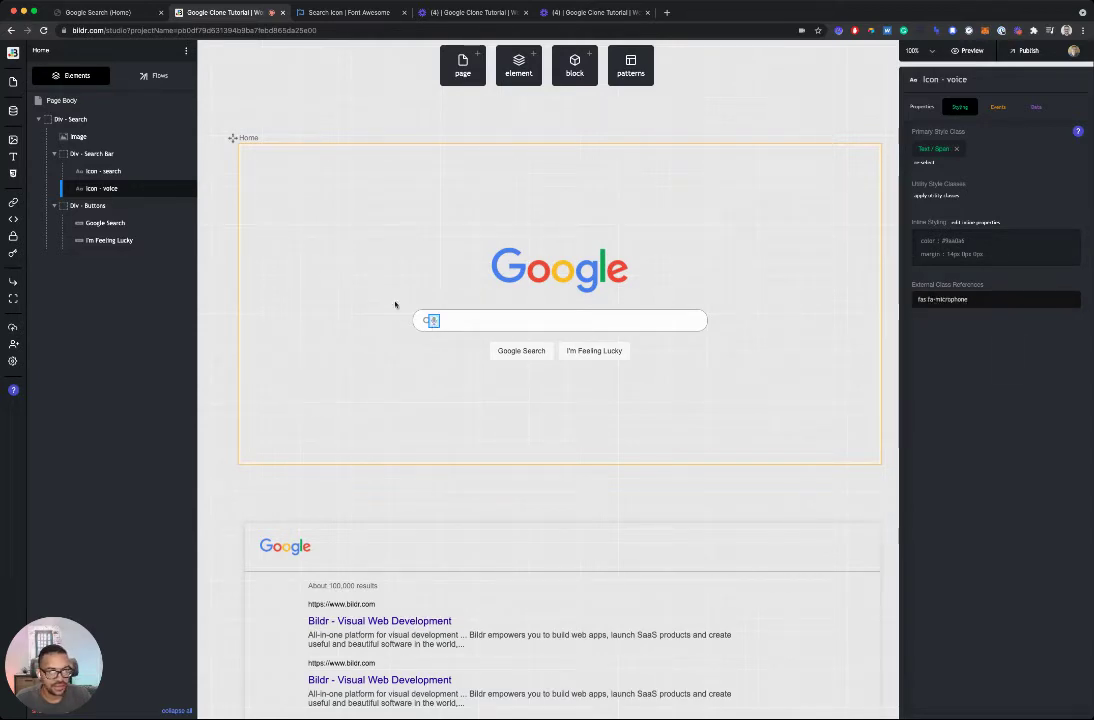
# Duplicate Icon - search again, rename the copy "Icon - clear", and set its external class reference to "fas fa-times".
pyautogui.moveTo(116, 186)
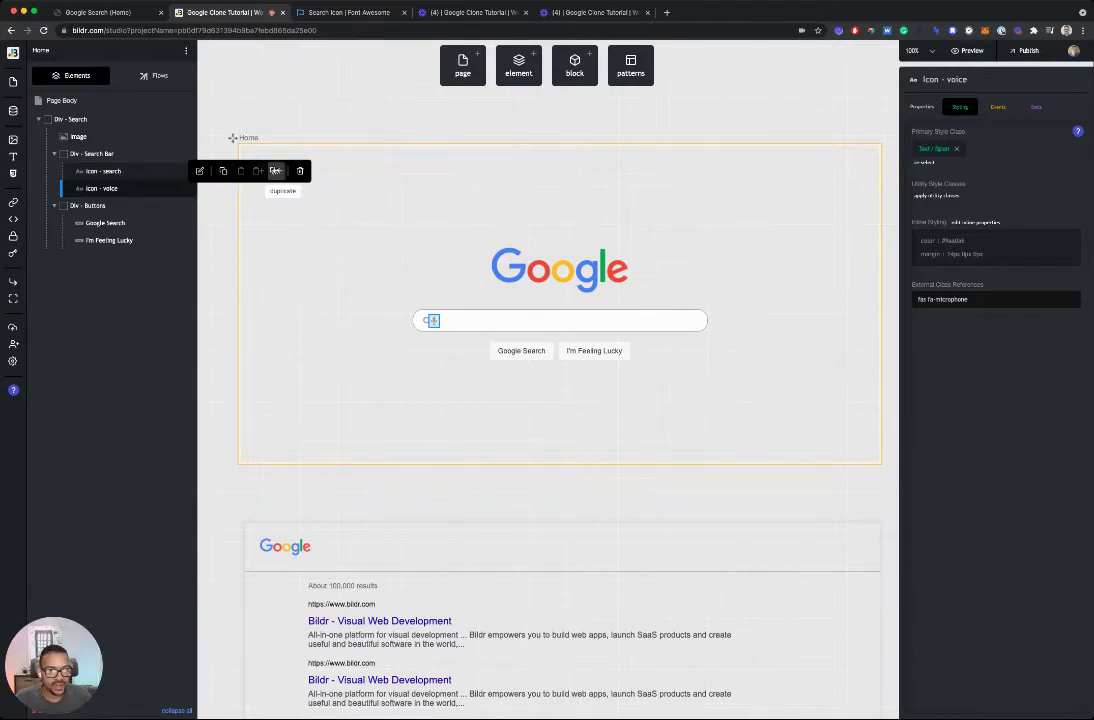
pyautogui.click(275, 171)
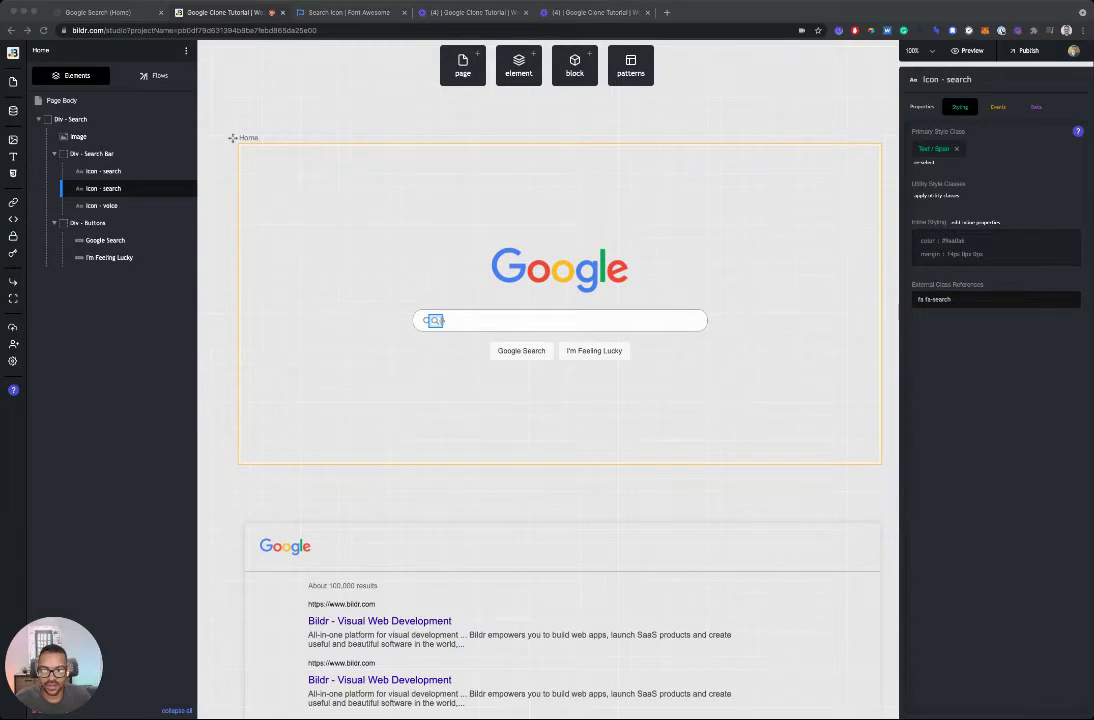
pyautogui.doubleClick(972, 80)
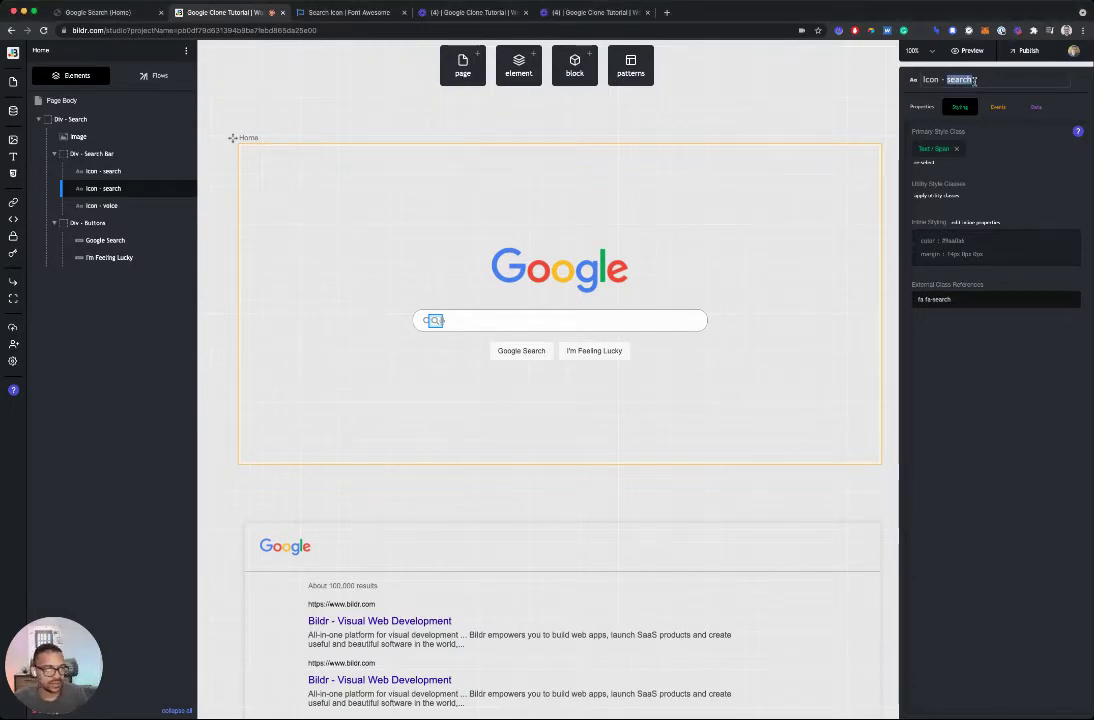
pyautogui.write('cl')
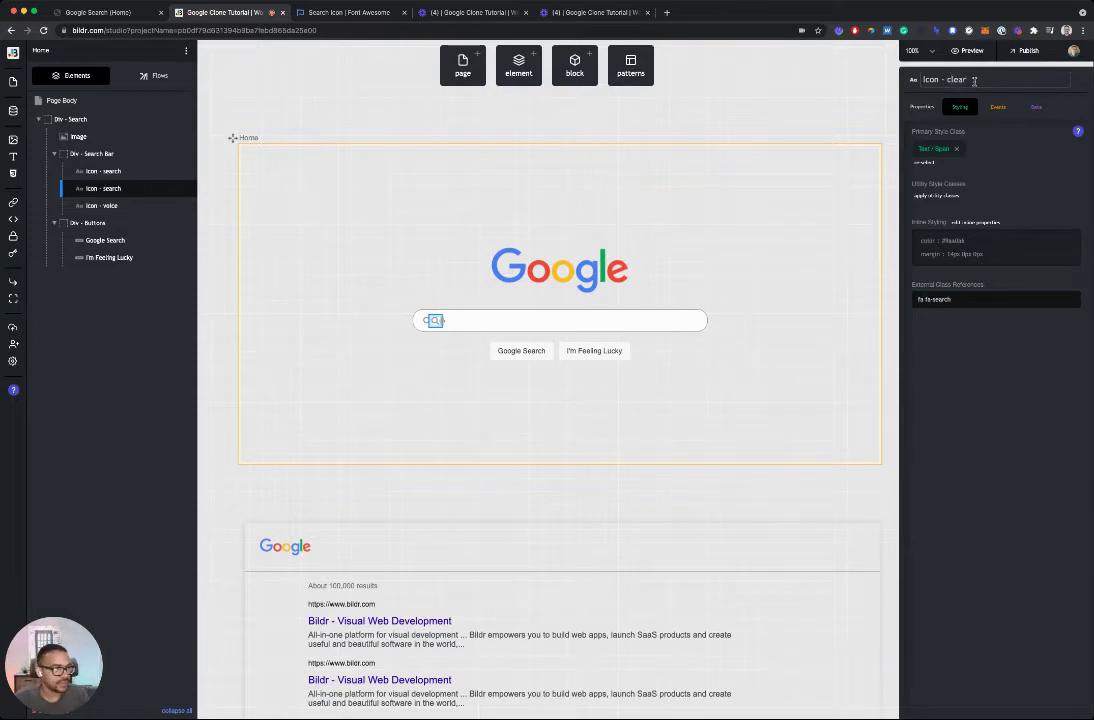
pyautogui.click(980, 298)
pyautogui.moveTo(980, 298); pyautogui.dragTo(918, 299)
pyautogui.write('fas fa-times')
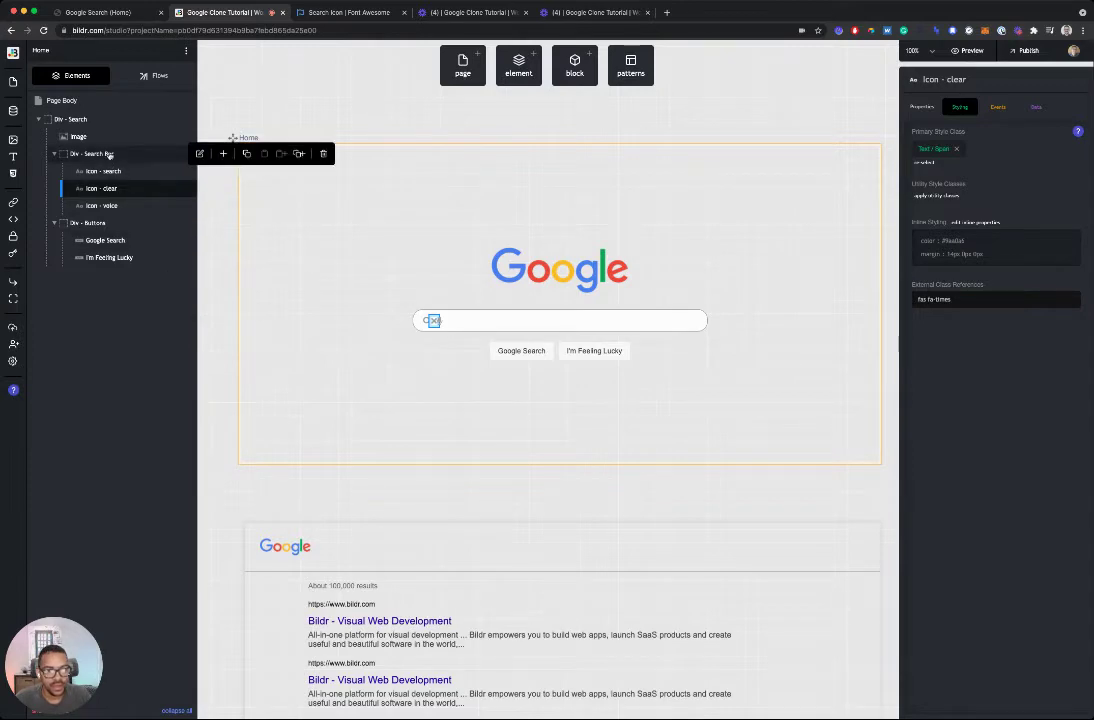
pyautogui.click(378, 330)
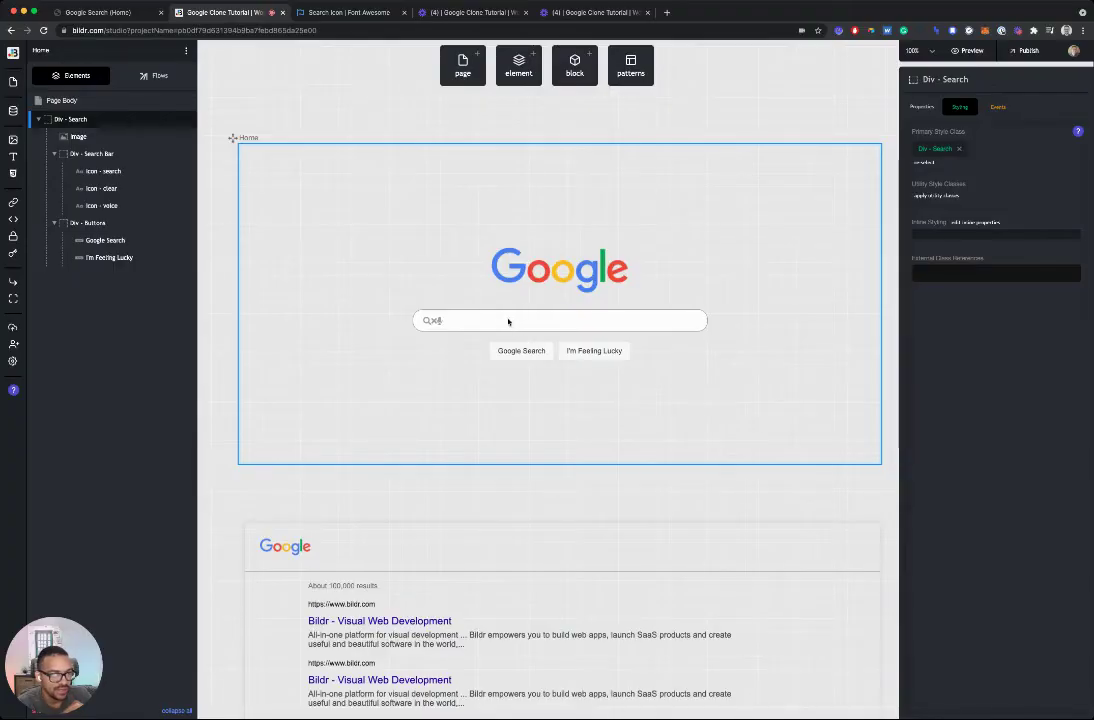
# Add a Text Input element to Div - Search Bar between Icon - search and Icon - clear.
pyautogui.click(490, 320)
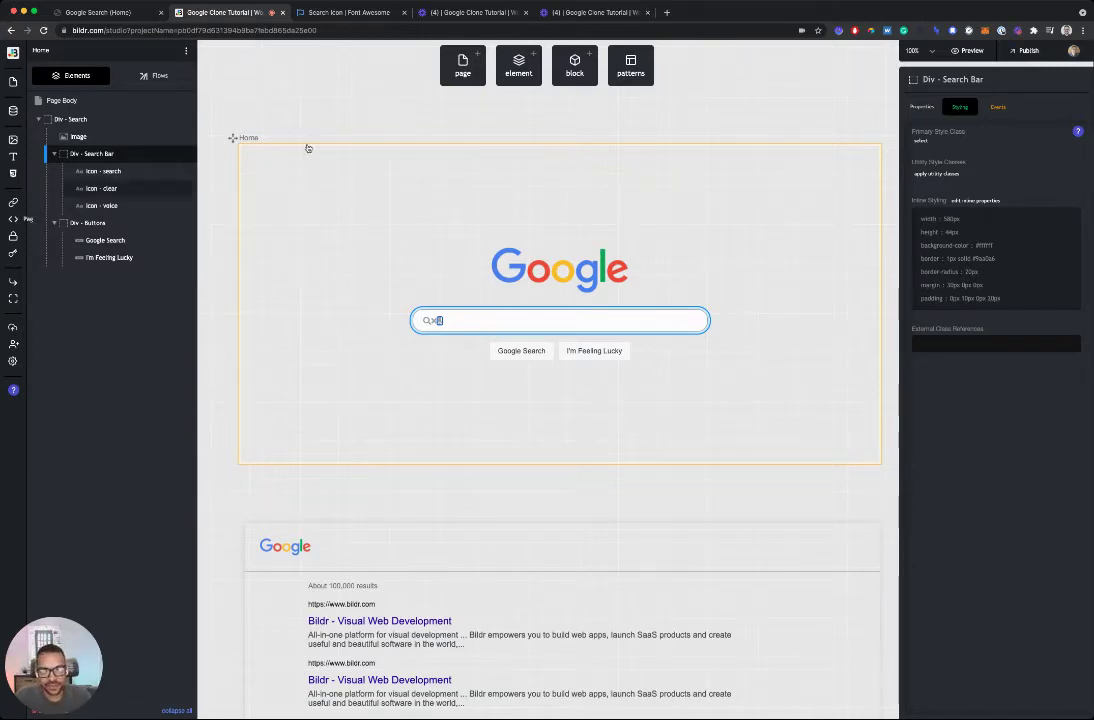
pyautogui.click(519, 64)
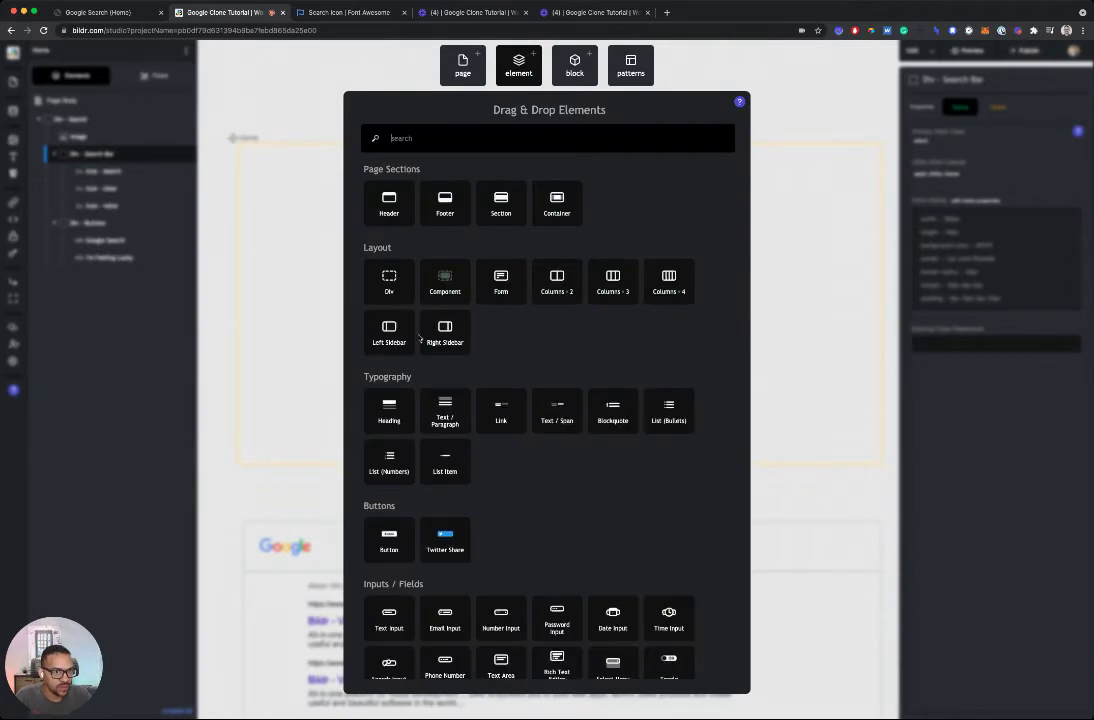
pyautogui.scroll(-3, 445, 400)
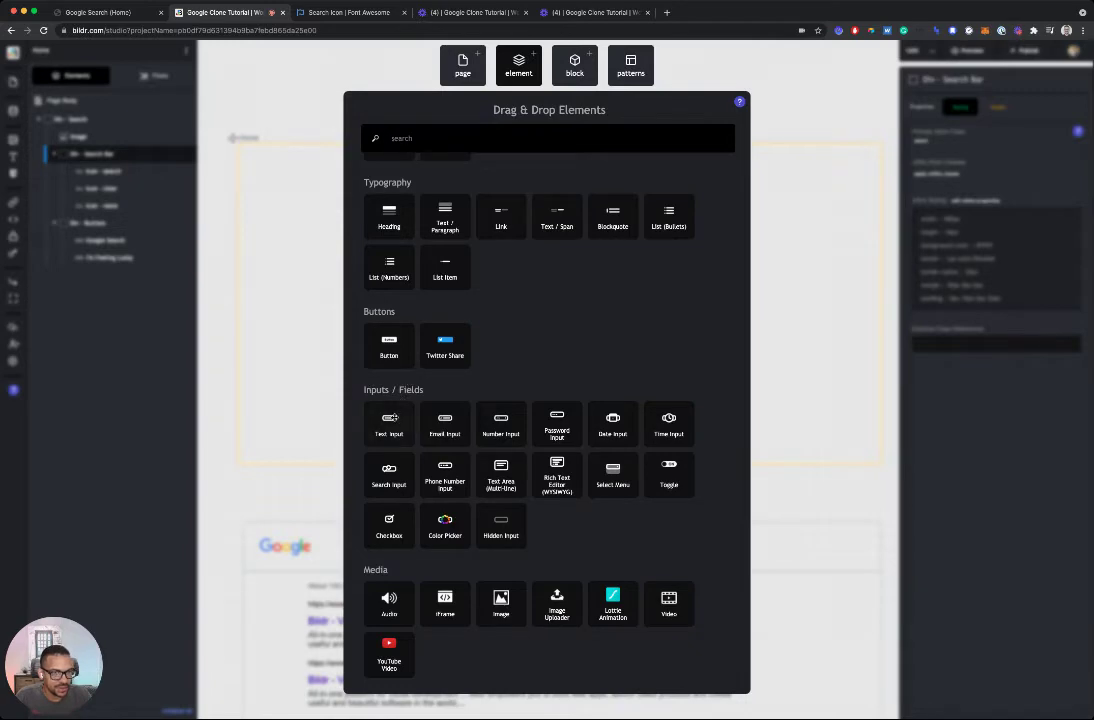
pyautogui.click(264, 322)
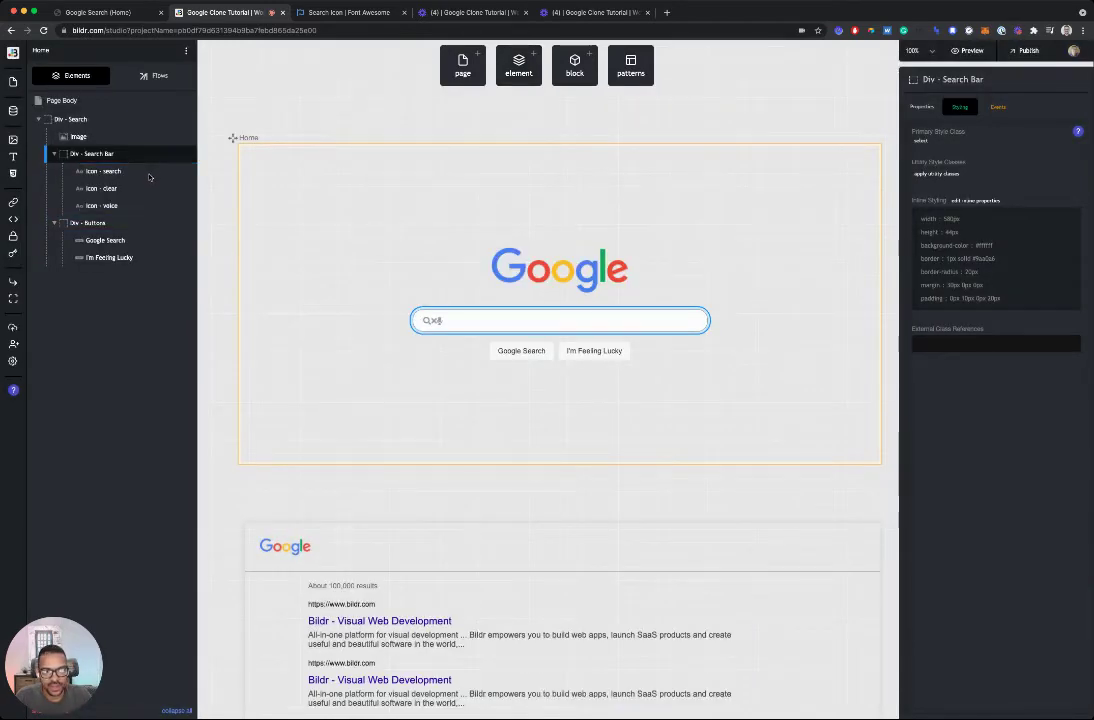
pyautogui.moveTo(149, 177)
pyautogui.mouseDown()
pyautogui.moveTo(146, 155)
pyautogui.moveTo(150, 187)
pyautogui.mouseUp()
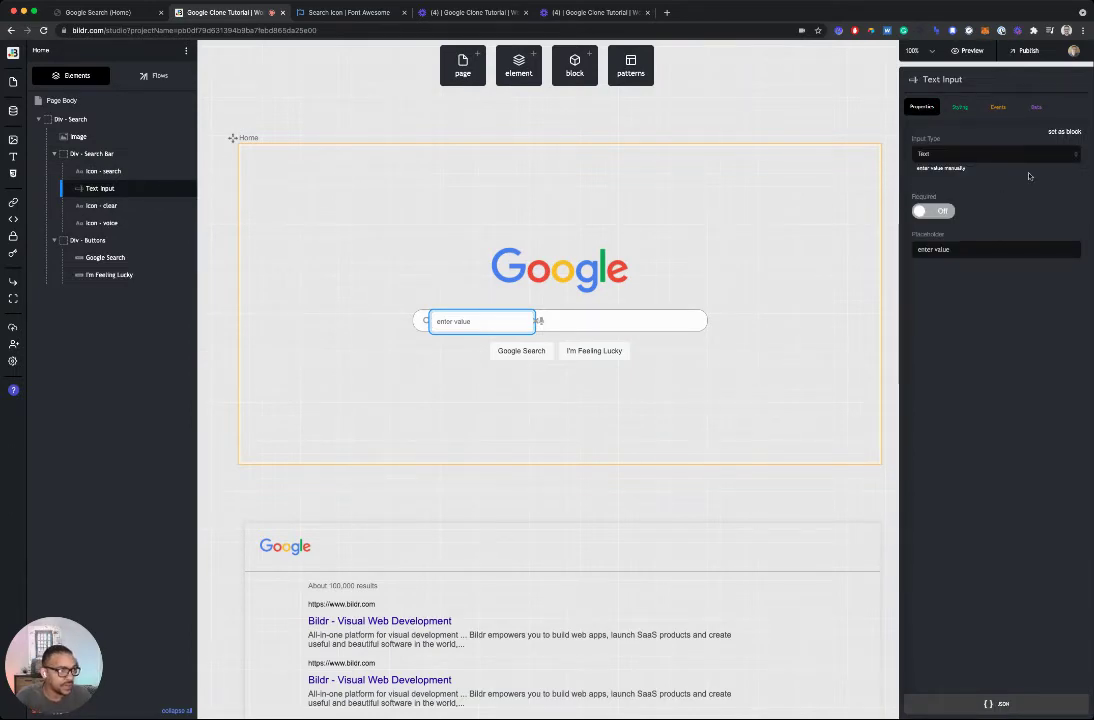
# Set the inline width of the Text Input in the search bar to 100%.
pyautogui.click(962, 106)
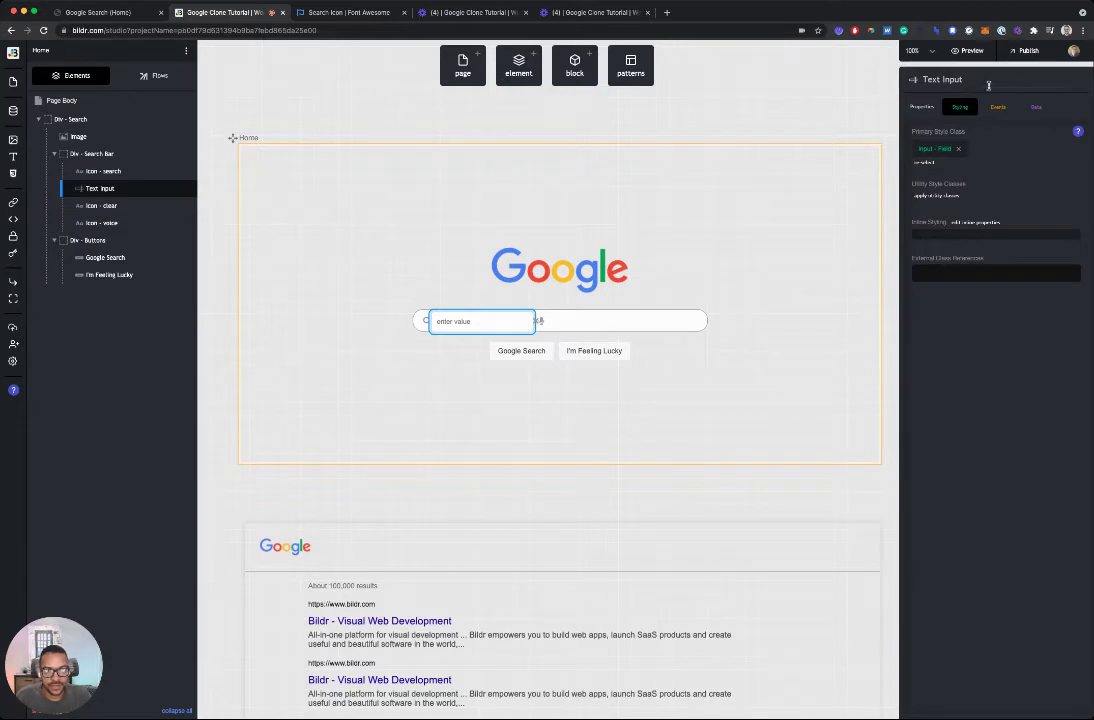
pyautogui.click(967, 236)
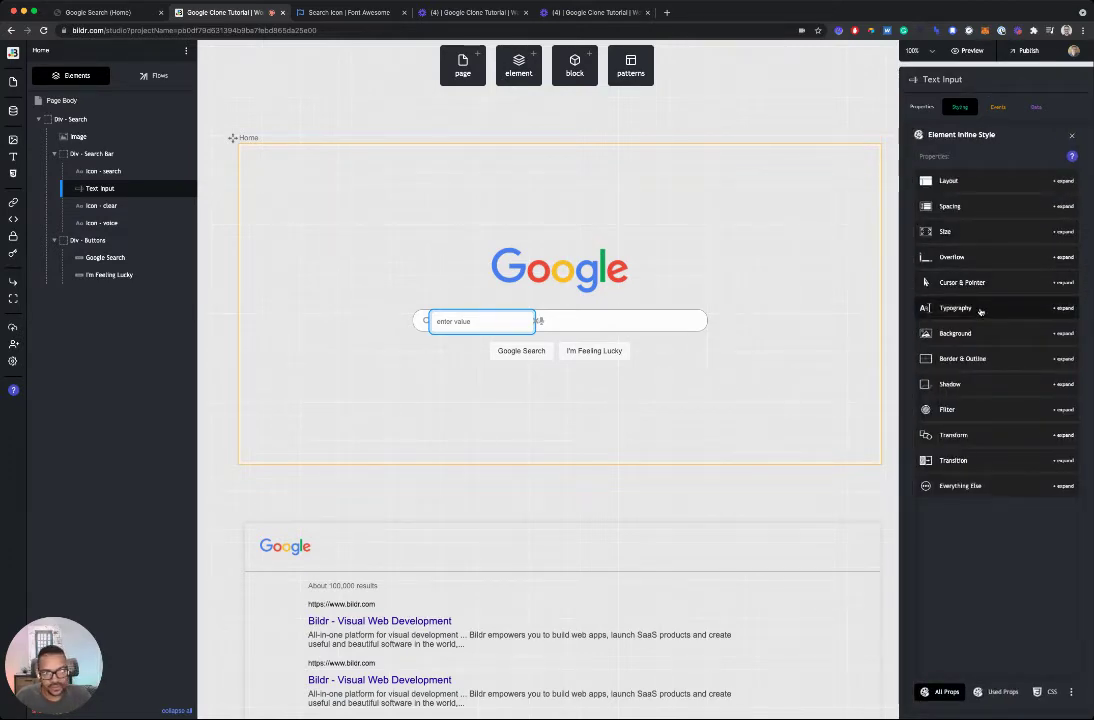
pyautogui.click(975, 231)
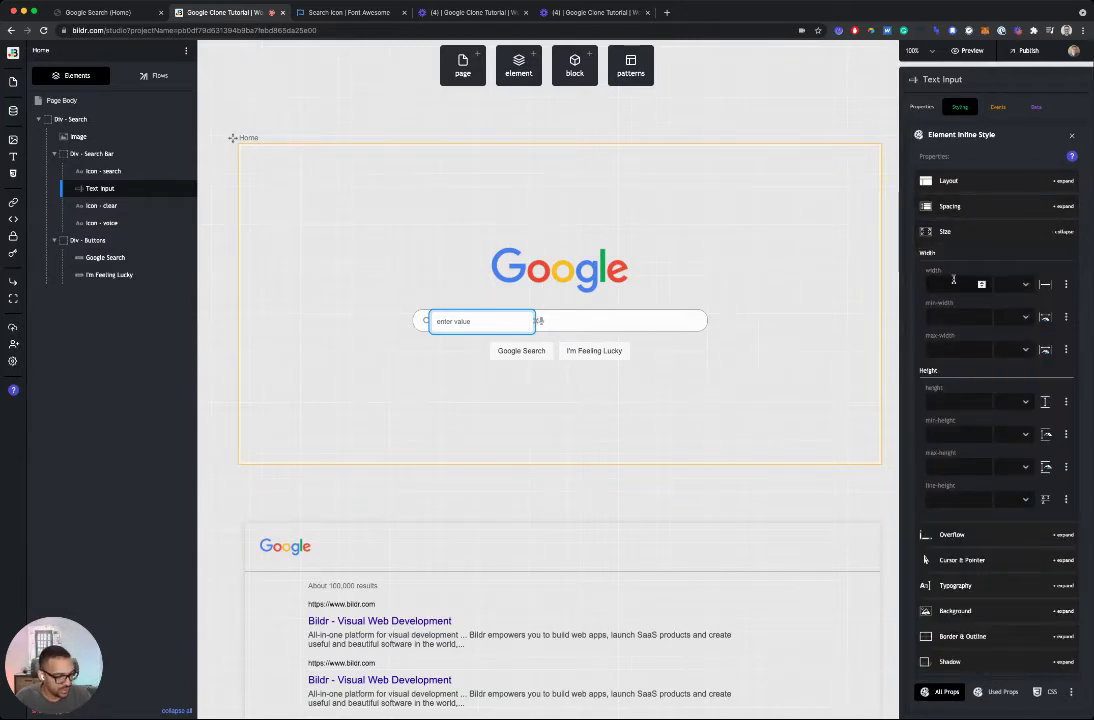
pyautogui.click(1012, 284)
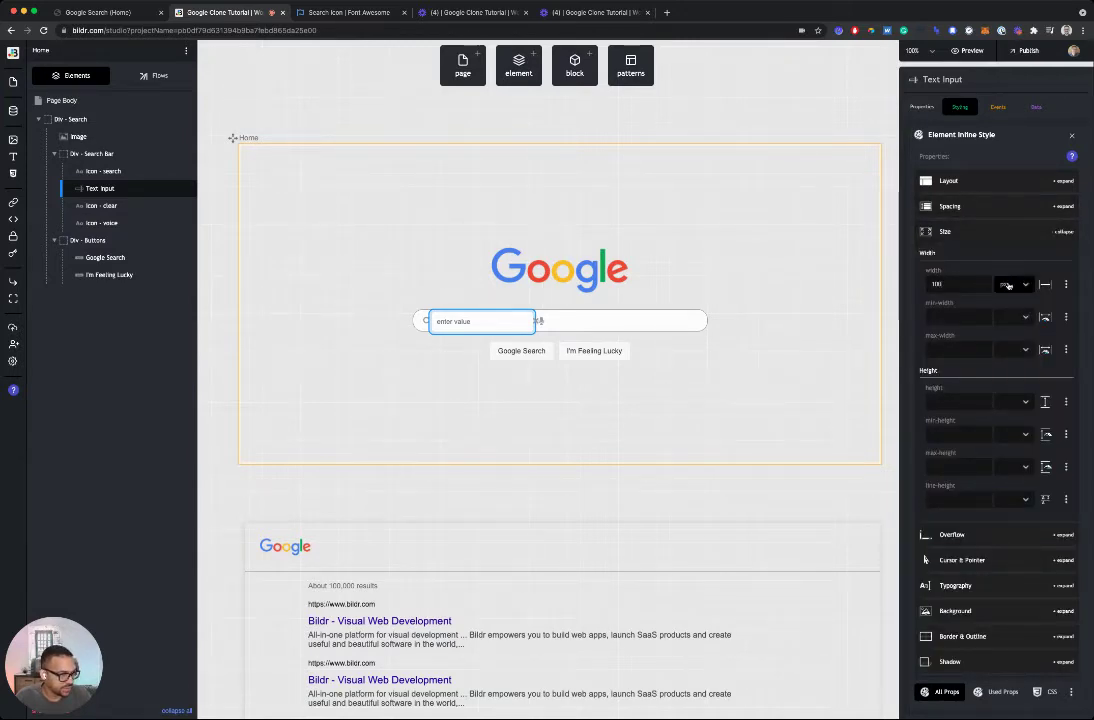
pyautogui.click(1011, 321)
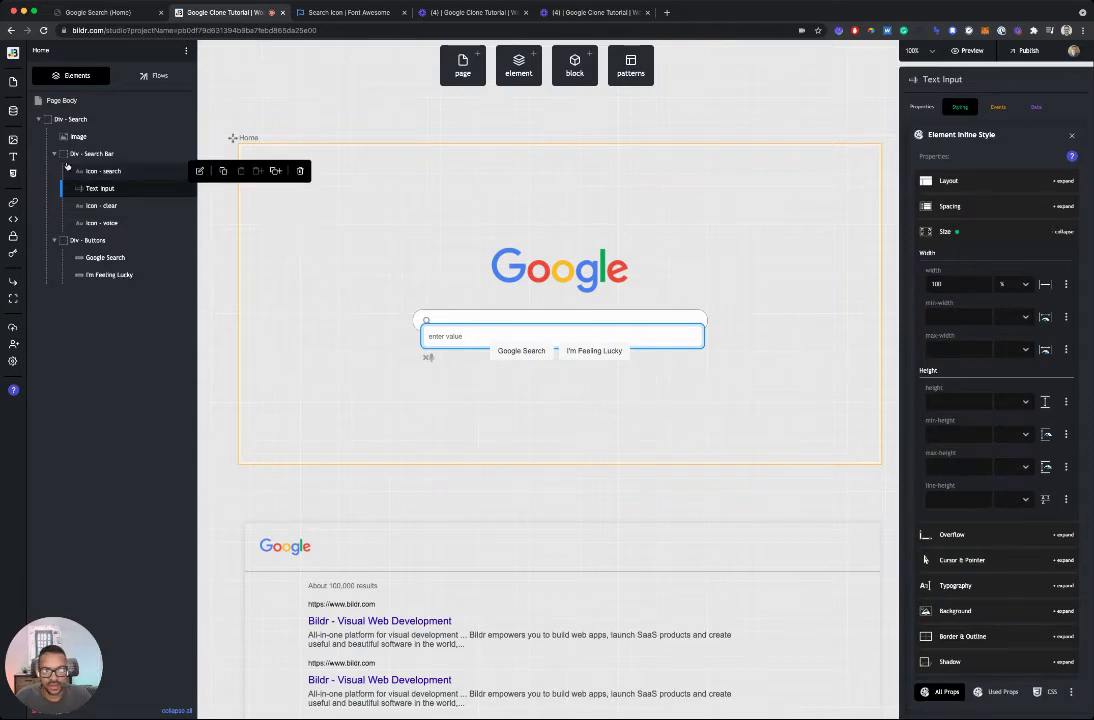
# Set the display layout of Div - Search Bar to Flex.
pyautogui.click(105, 155)
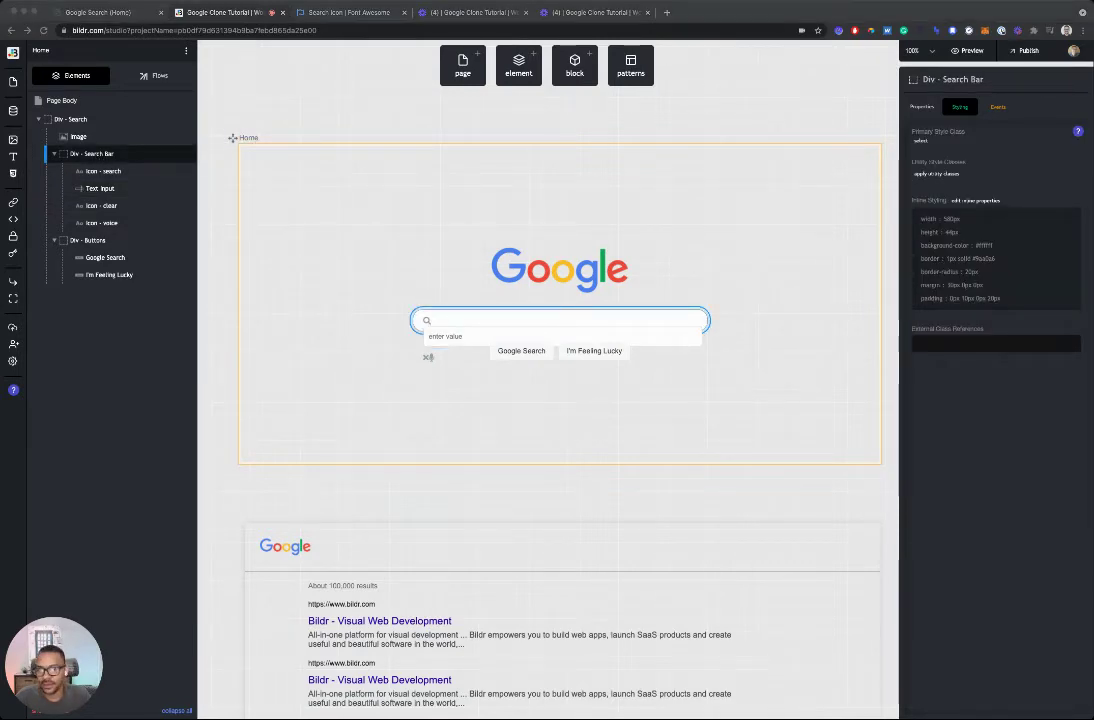
pyautogui.click(1008, 258)
pyautogui.click(982, 183)
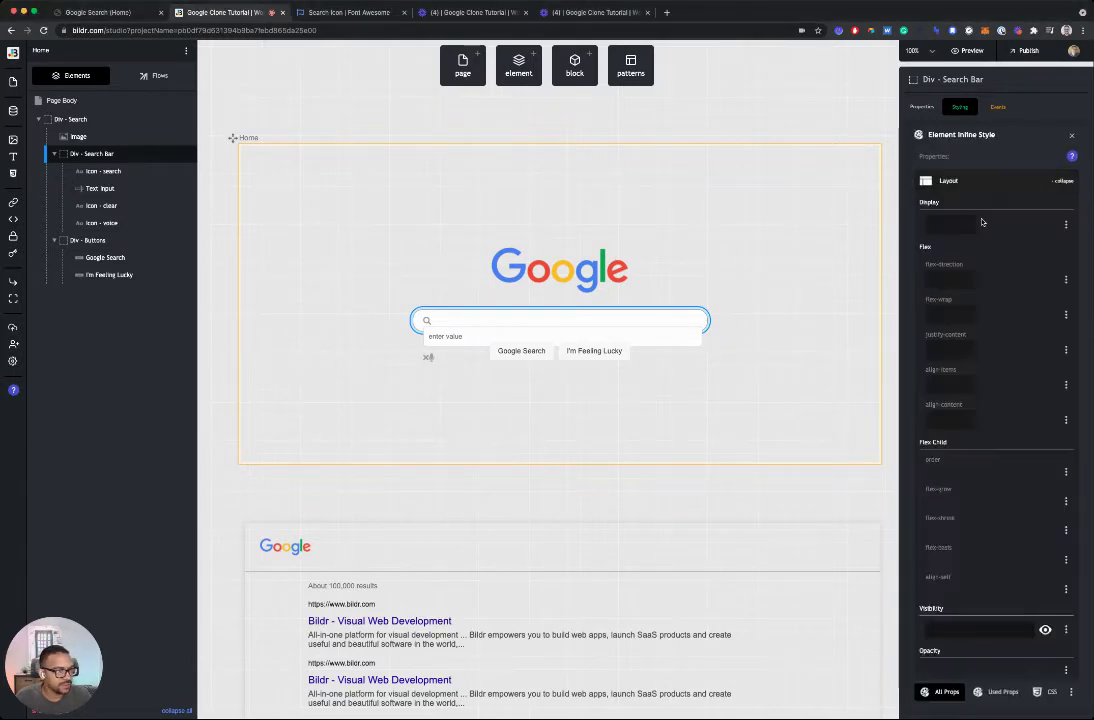
pyautogui.click(987, 225)
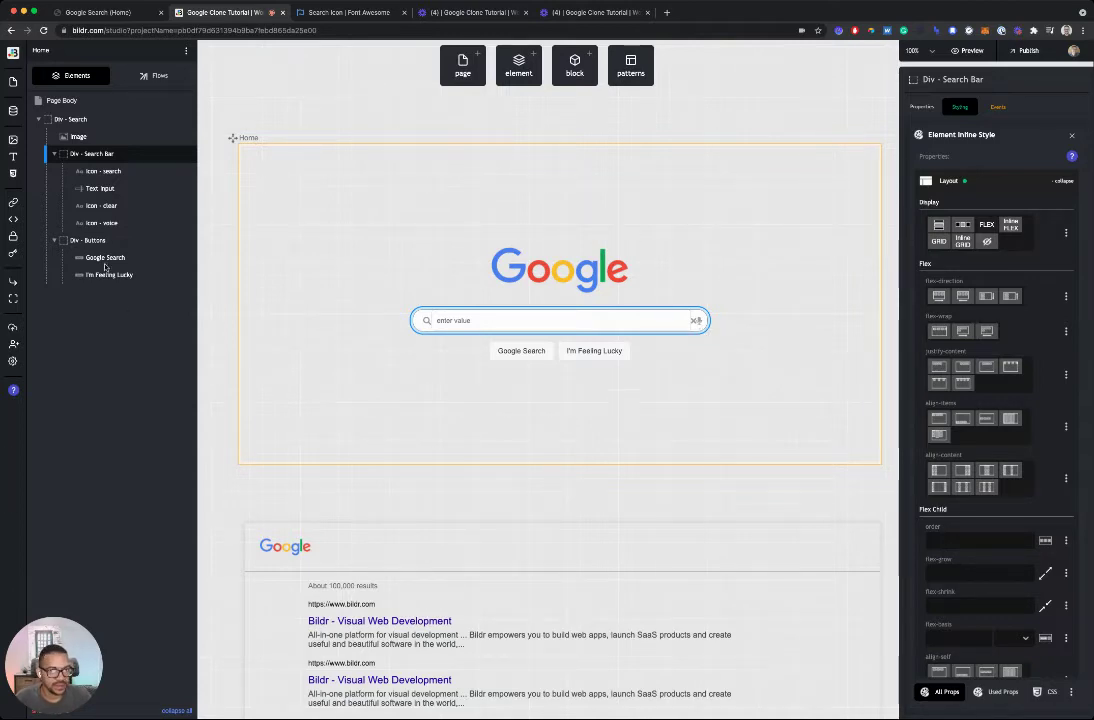
# Rename the Text Input element as "Input - search".
pyautogui.click(100, 188)
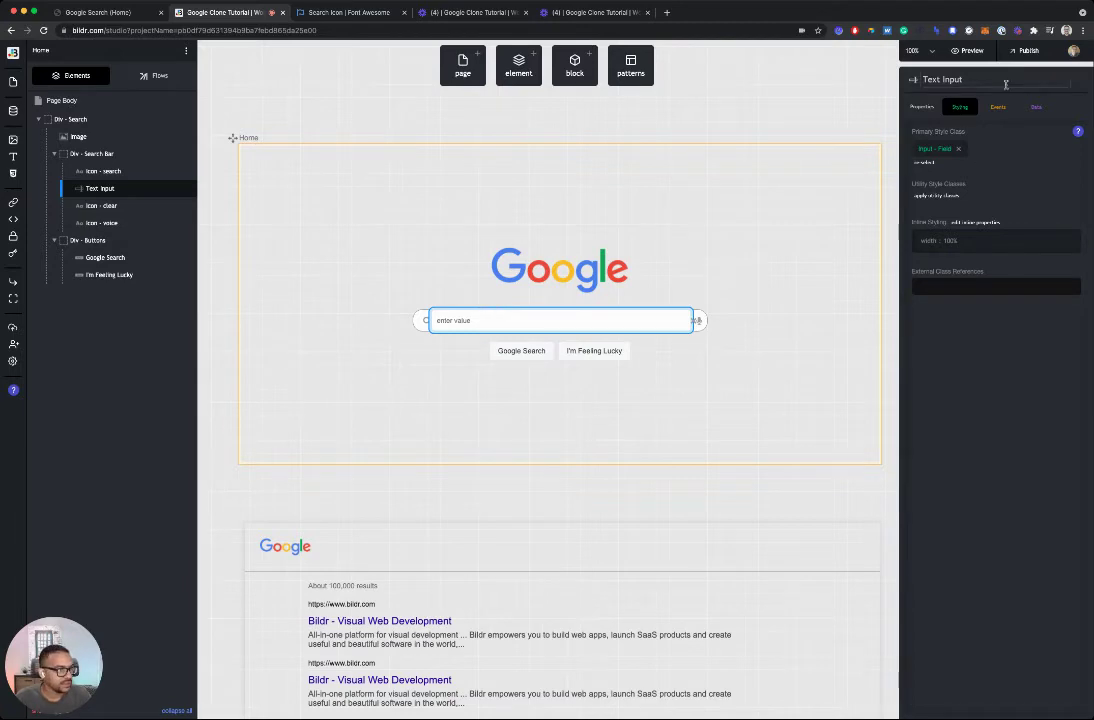
pyautogui.moveTo(968, 79); pyautogui.dragTo(903, 79)
pyautogui.write('Input - search')
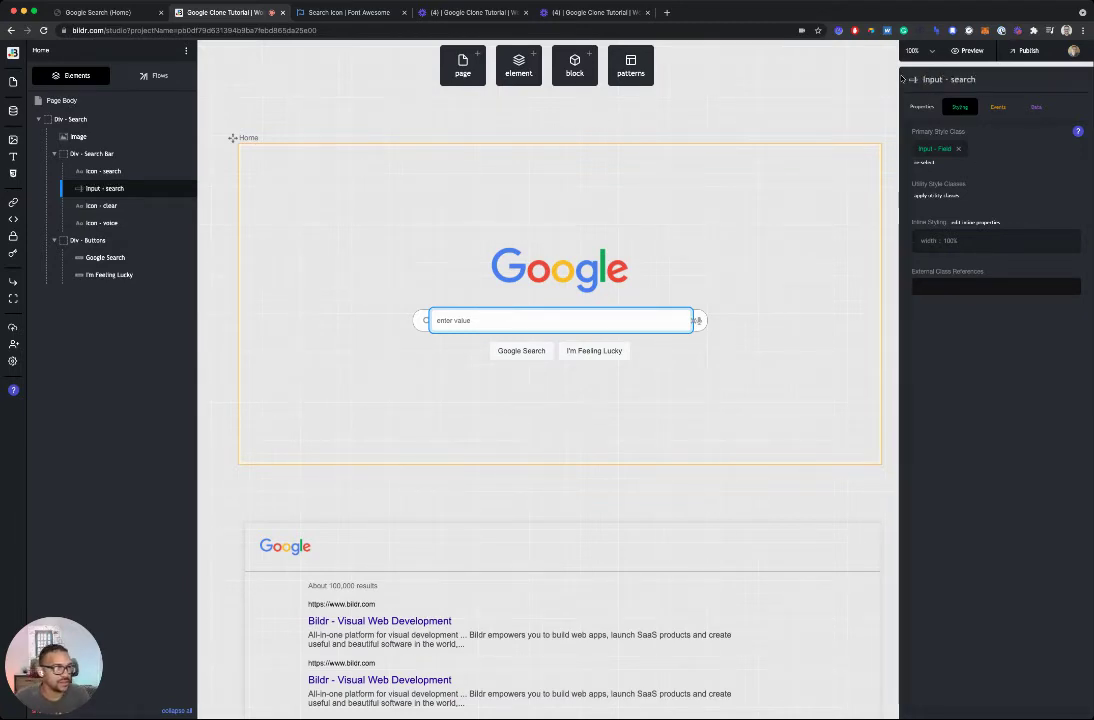
# Set the border of Input - search to 0 px with style None.
pyautogui.click(984, 242)
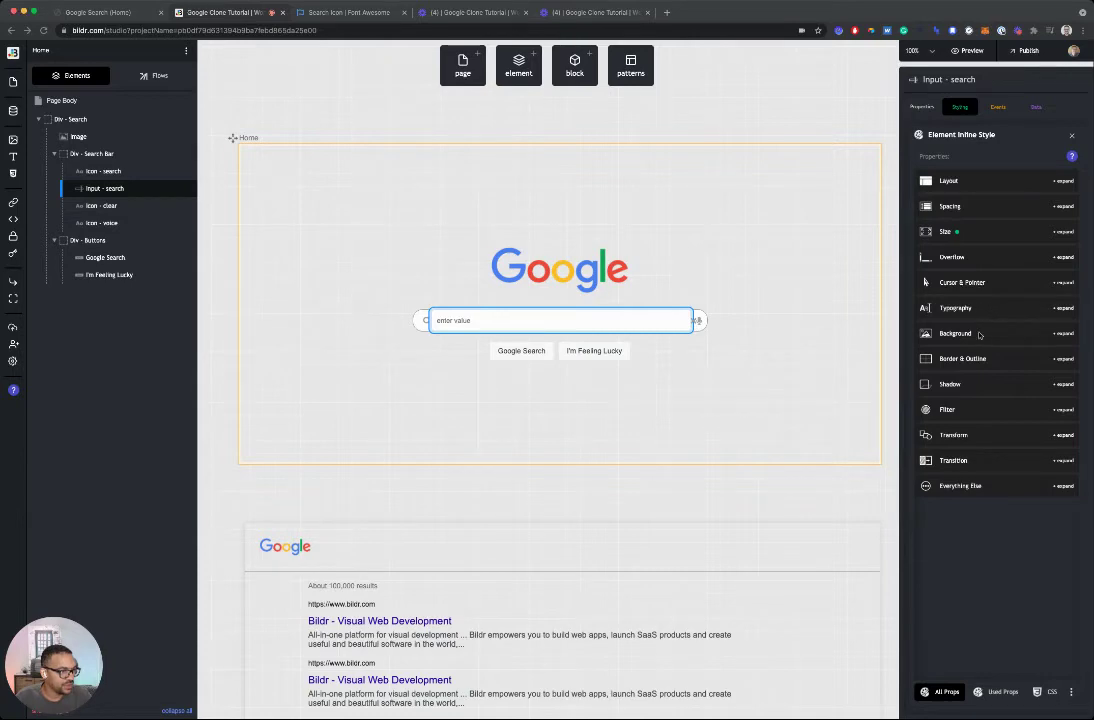
pyautogui.click(989, 362)
pyautogui.scroll(-3, 968, 465)
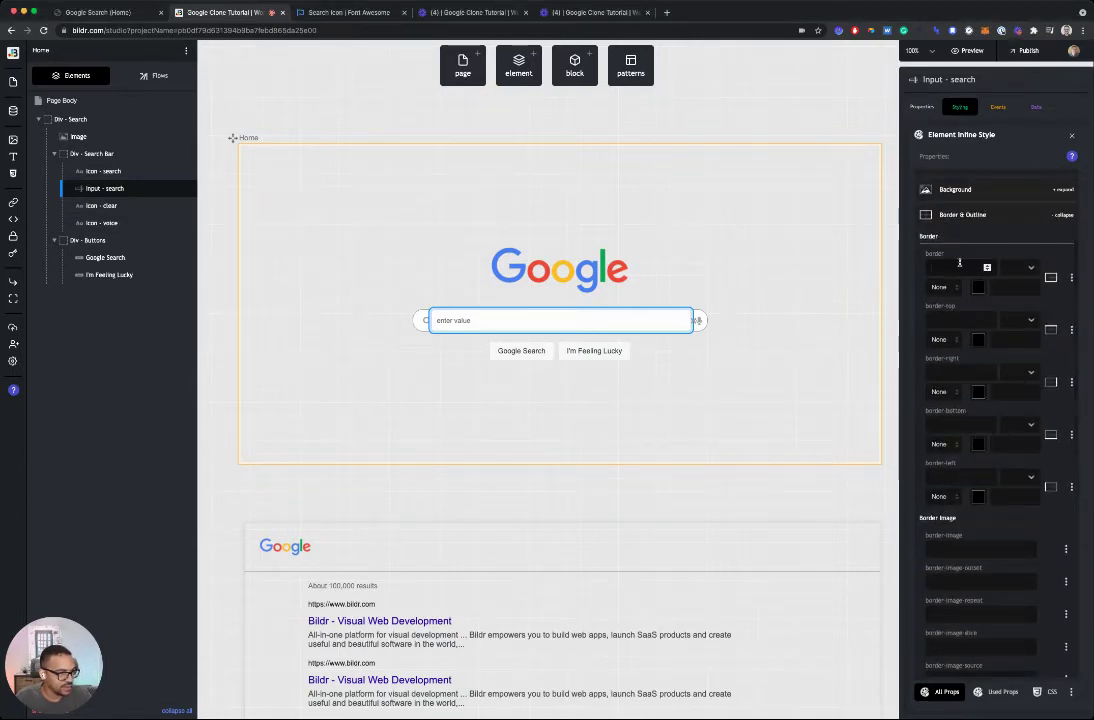
pyautogui.click(986, 265)
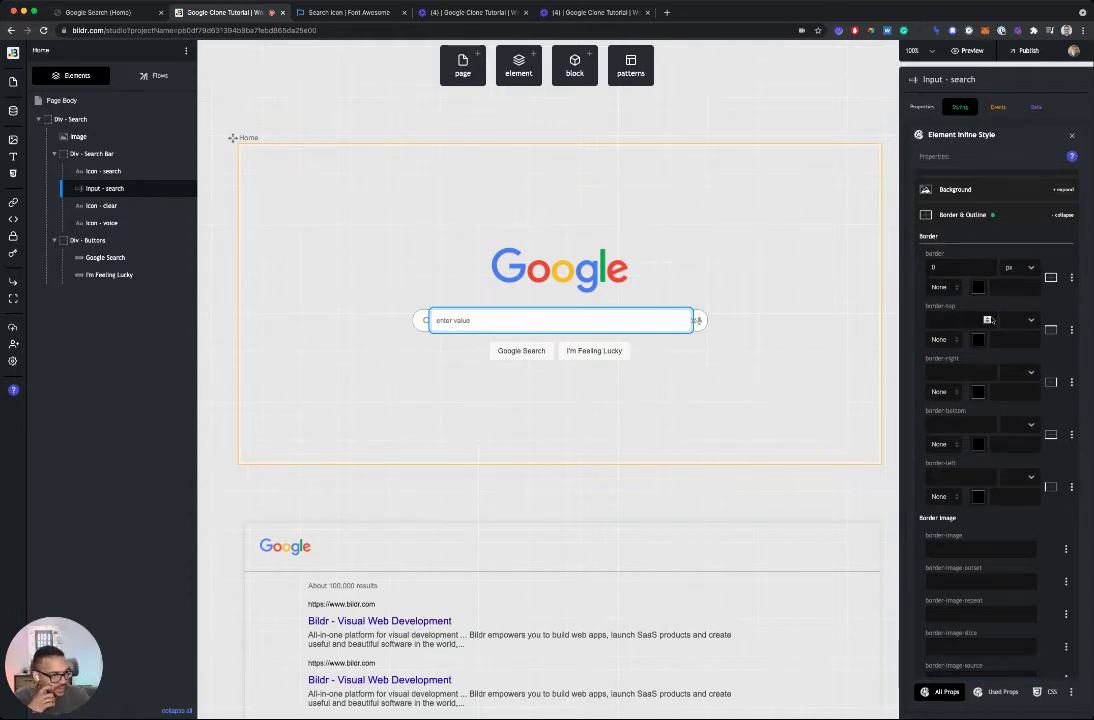
# Set the font size of Input - search to 16 px.
pyautogui.scroll(3, 990, 319)
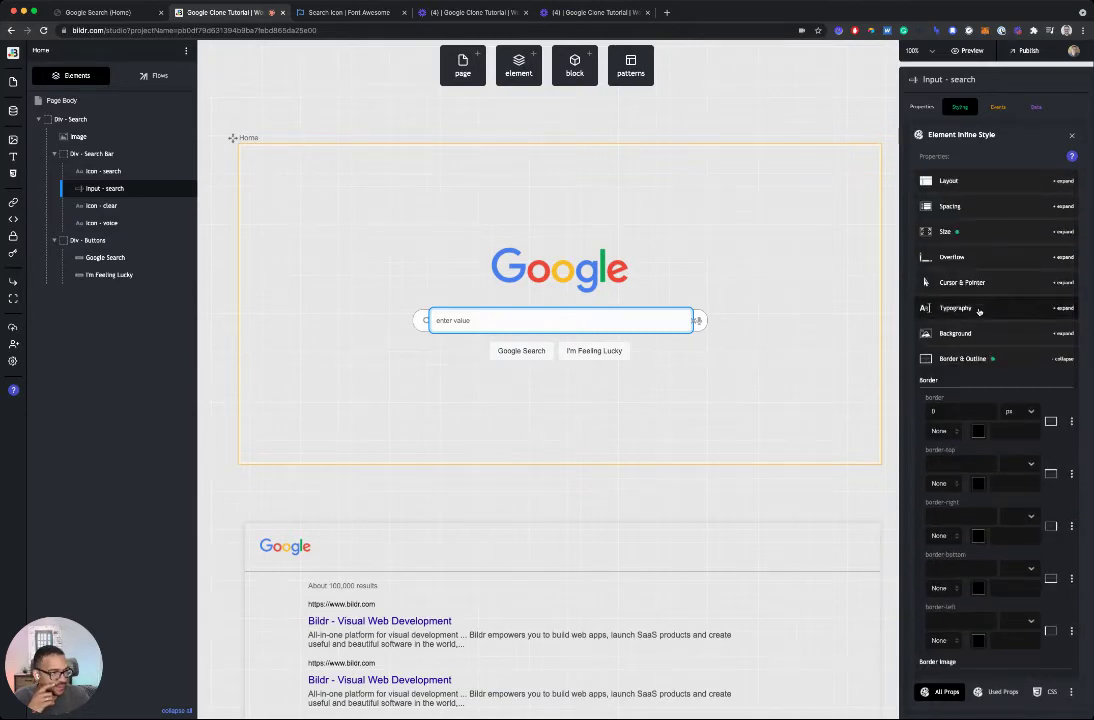
pyautogui.click(978, 311)
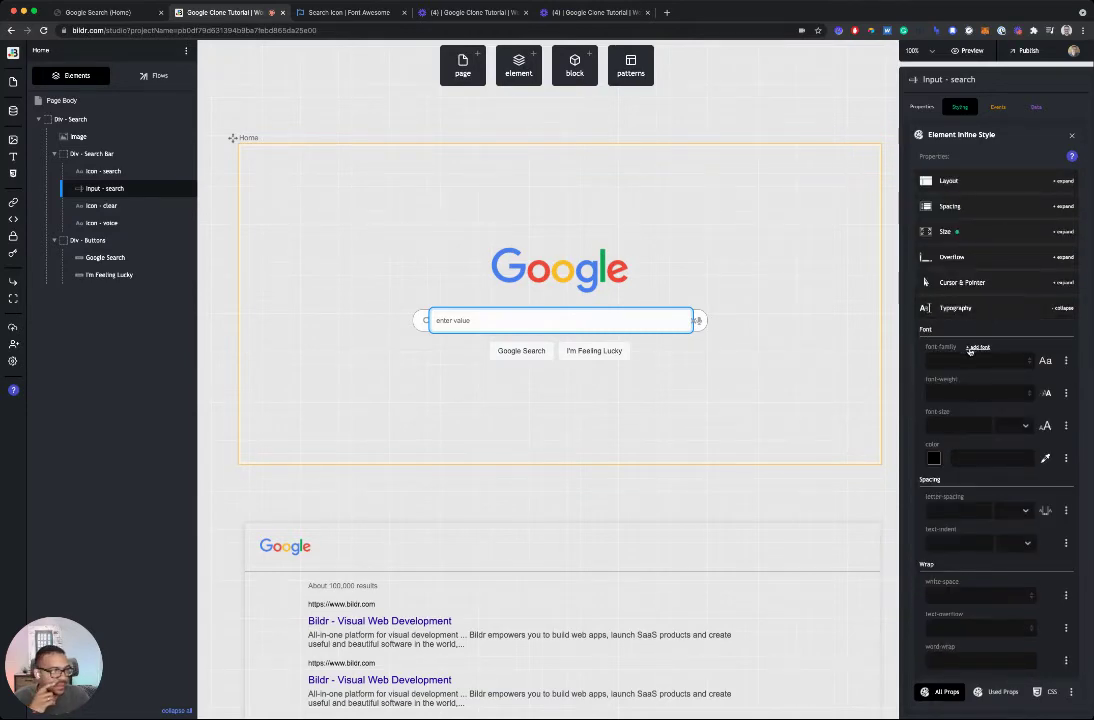
pyautogui.click(940, 424)
pyautogui.write('16')
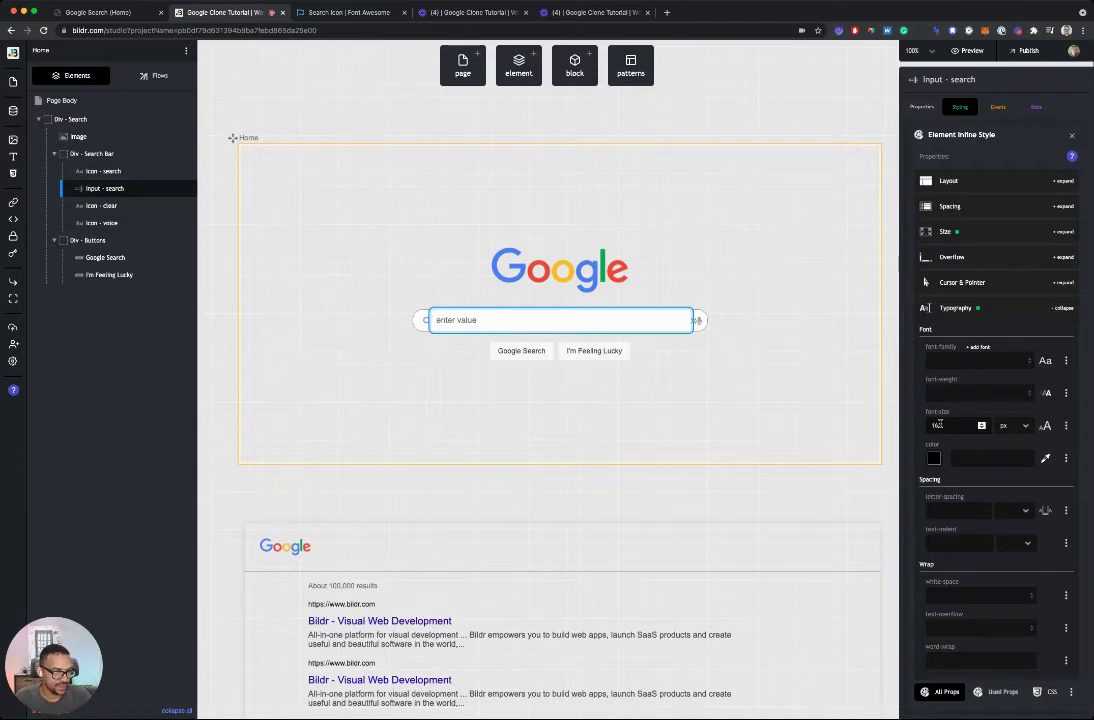
pyautogui.click(921, 106)
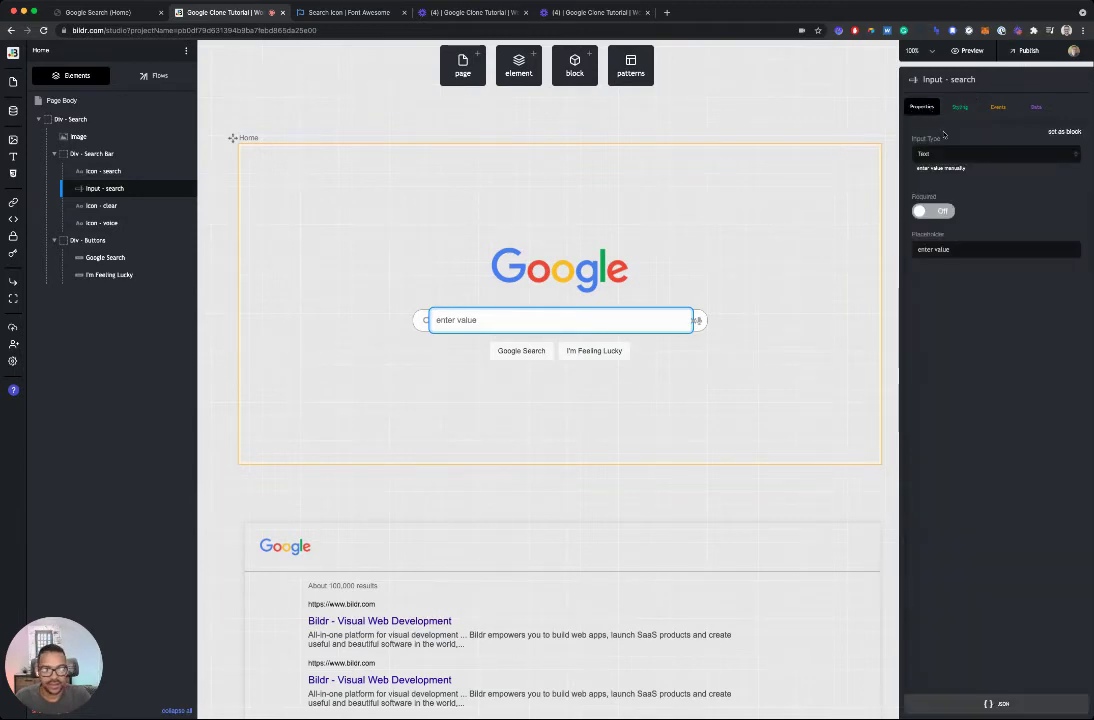
pyautogui.click(781, 360)
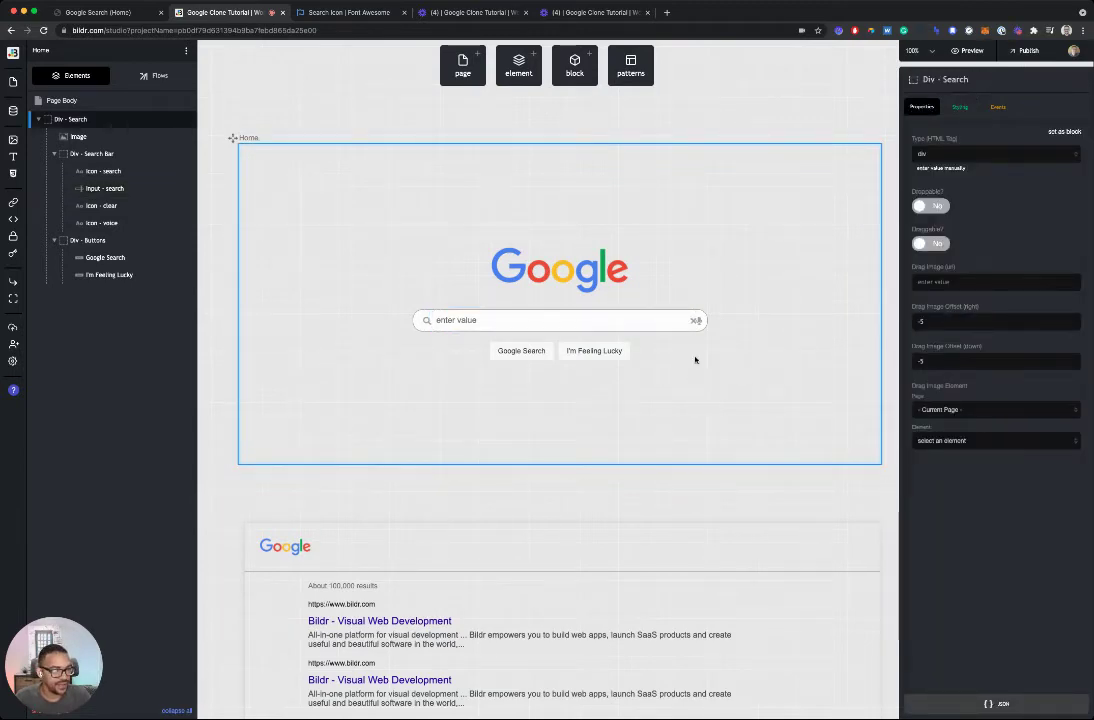
# Test the search input on the canvas with the sample text "fdfsdfsdfsd" and clear it again.
pyautogui.click(467, 320)
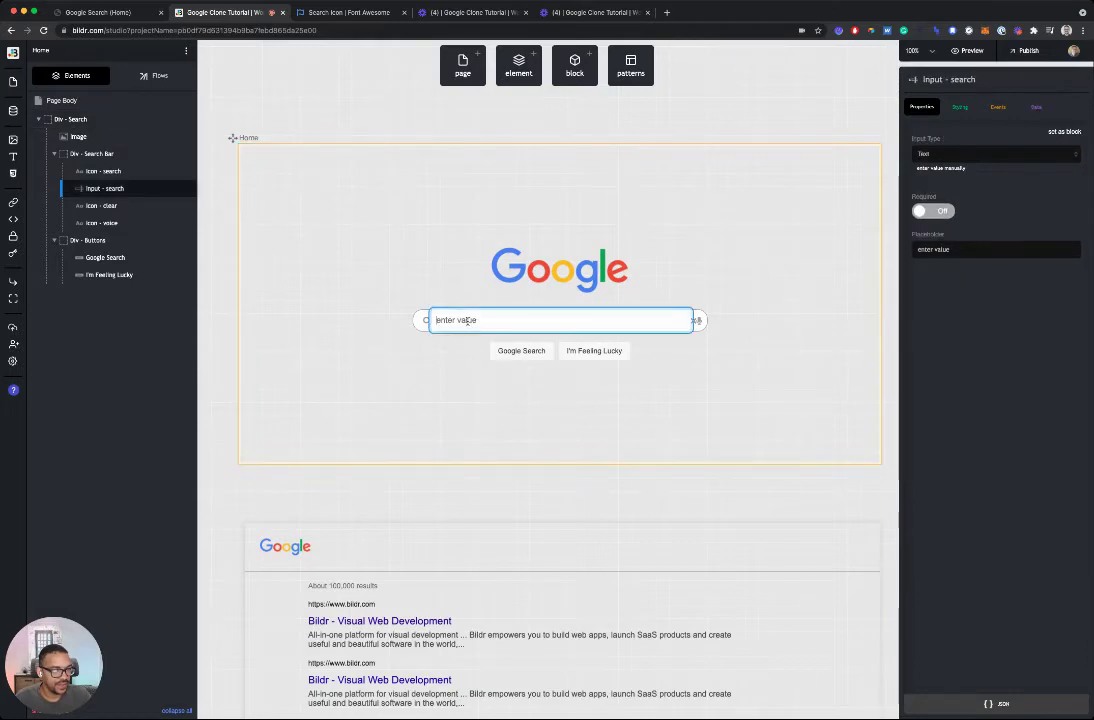
pyautogui.write('fdfsdfsdfsd')
pyautogui.click(787, 376)
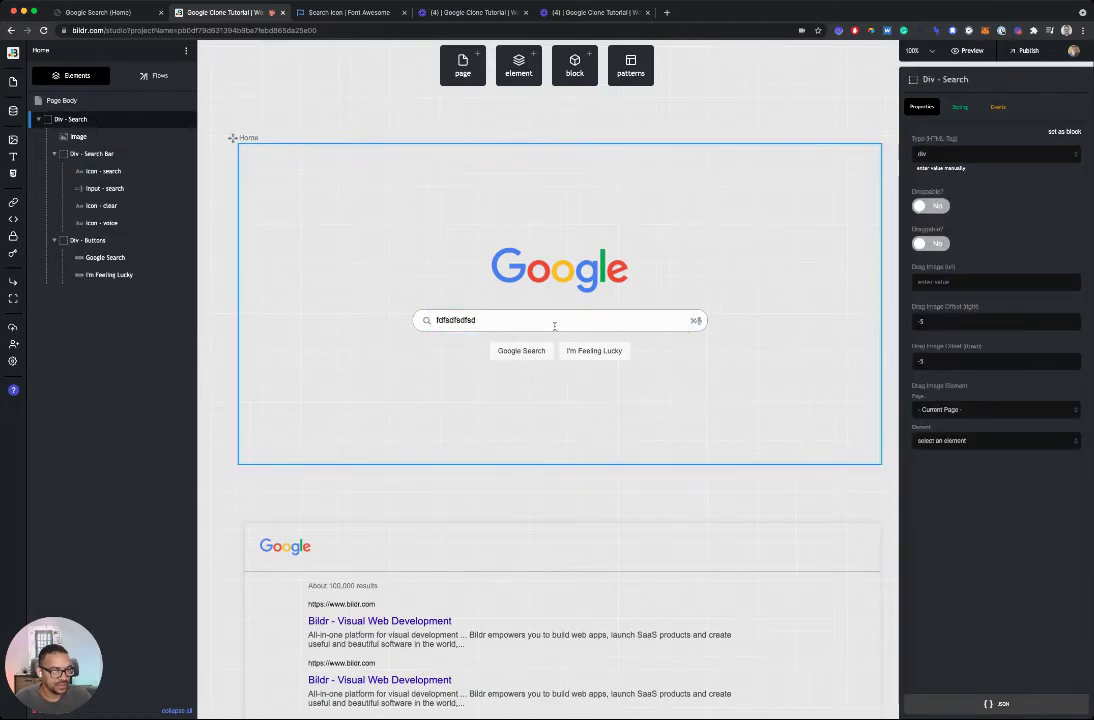
pyautogui.click(487, 316)
pyautogui.press('super+a')
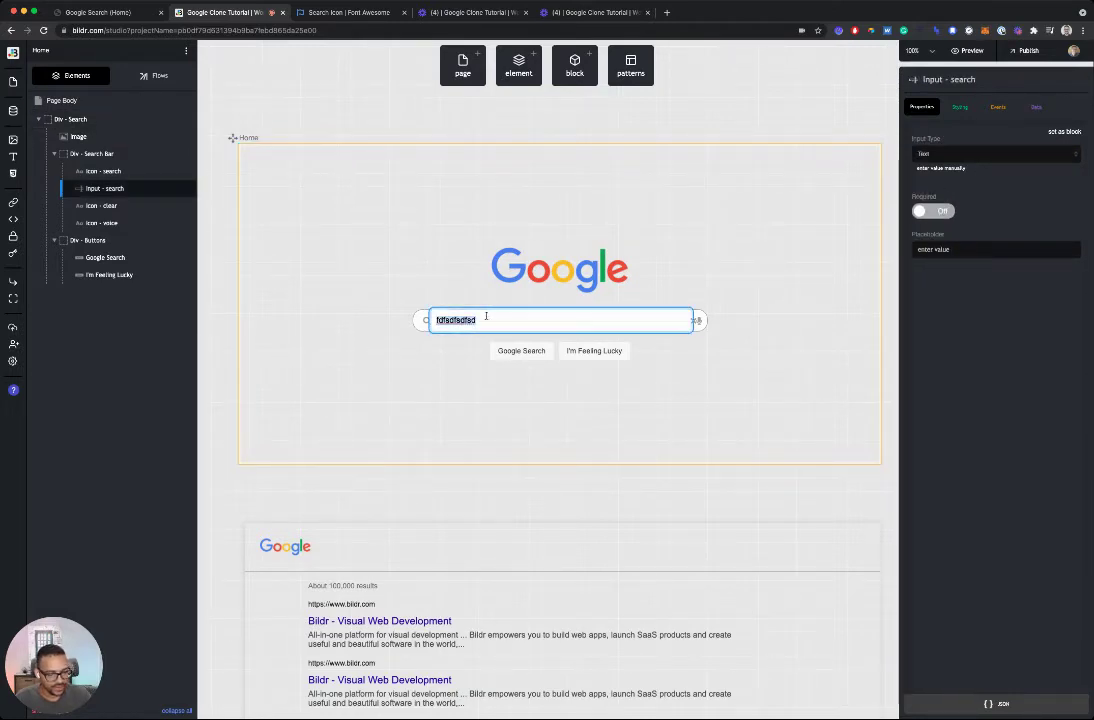
pyautogui.press('BackSpace')
pyautogui.click(670, 350)
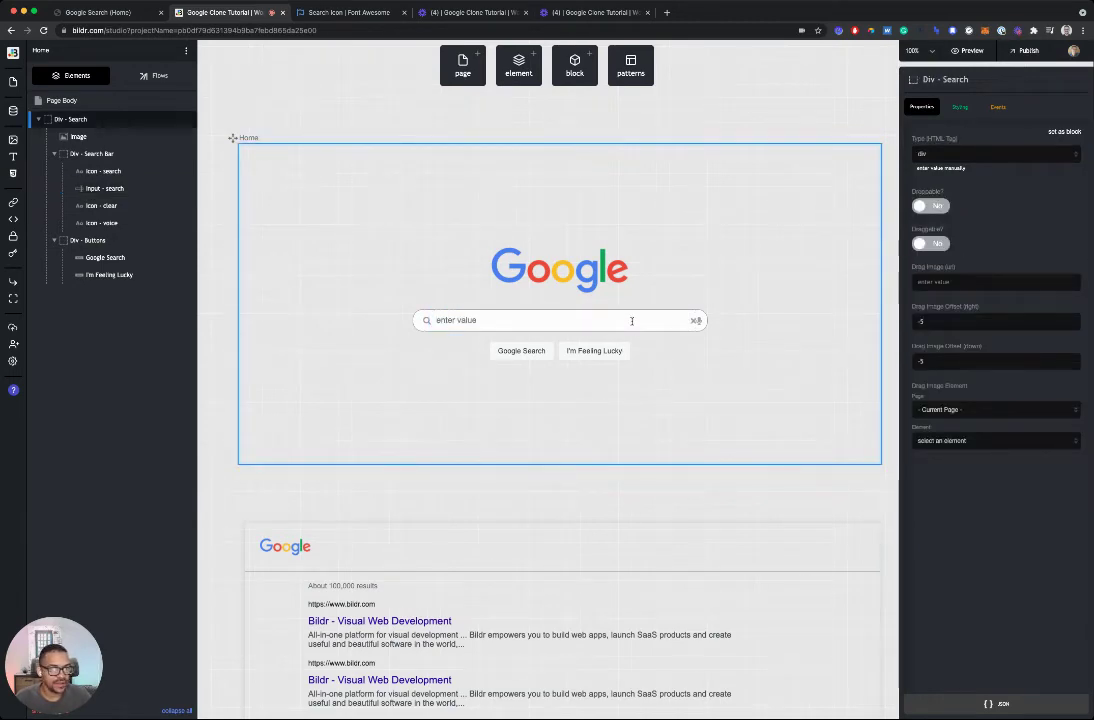
# Remove the placeholder text from Input - search.
pyautogui.click(105, 188)
pyautogui.moveTo(952, 249); pyautogui.dragTo(901, 252)
pyautogui.press('BackSpace')
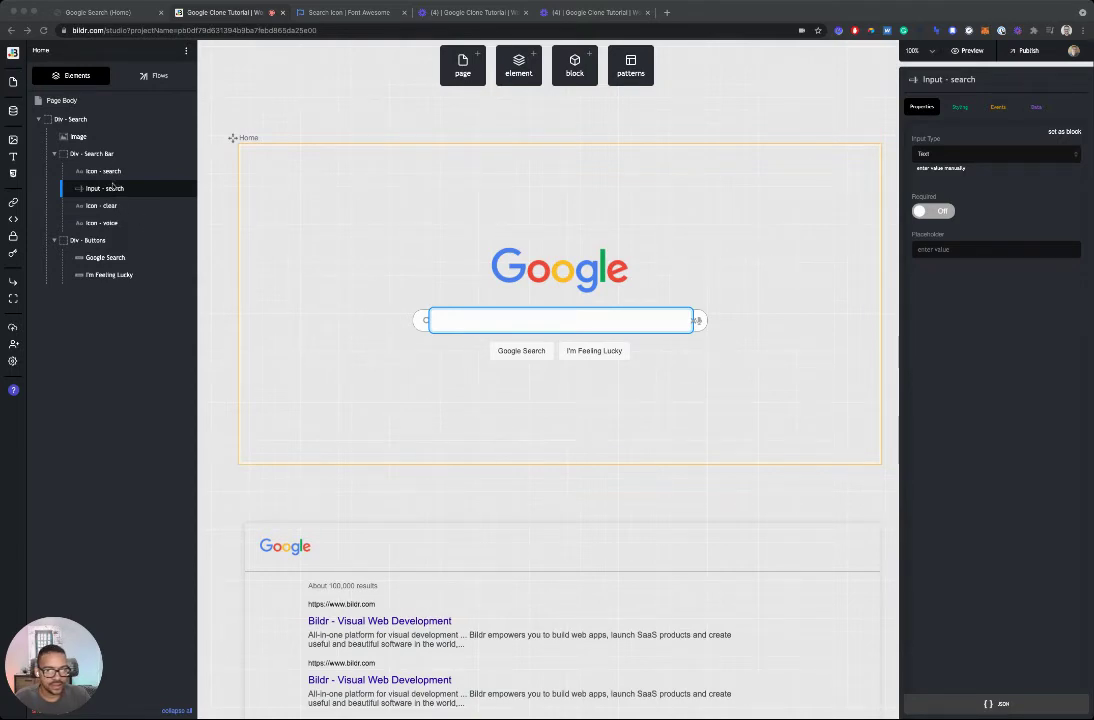
# Set the right margin of Icon - search to 20 px.
pyautogui.click(104, 171)
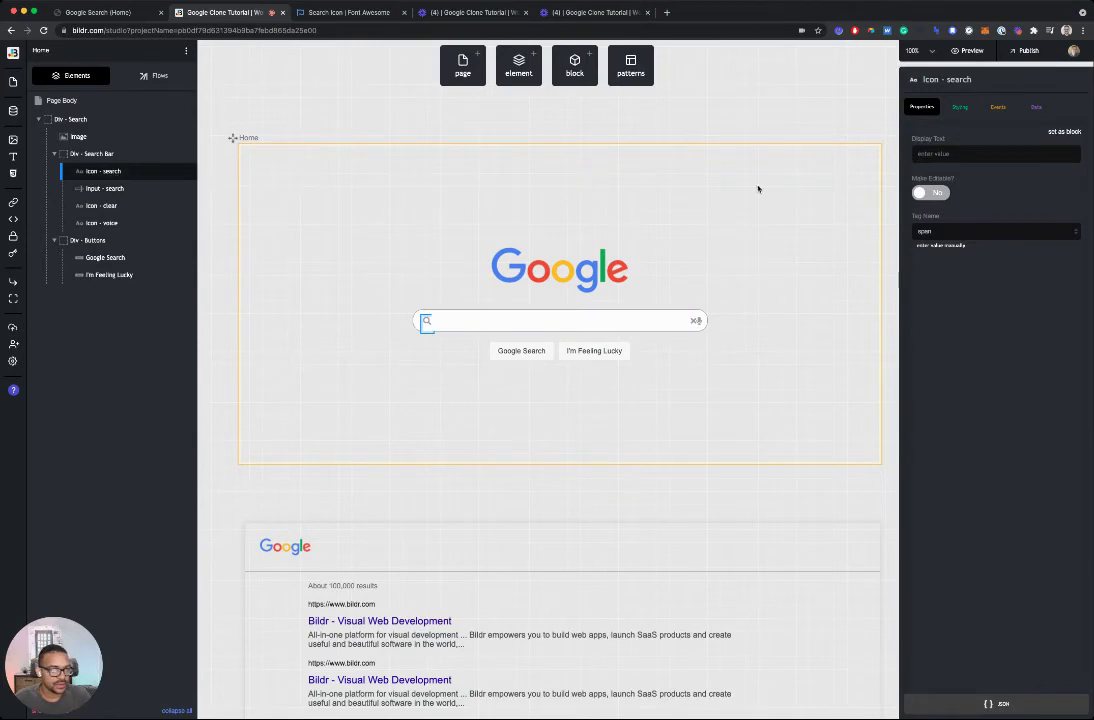
pyautogui.click(960, 107)
pyautogui.click(990, 253)
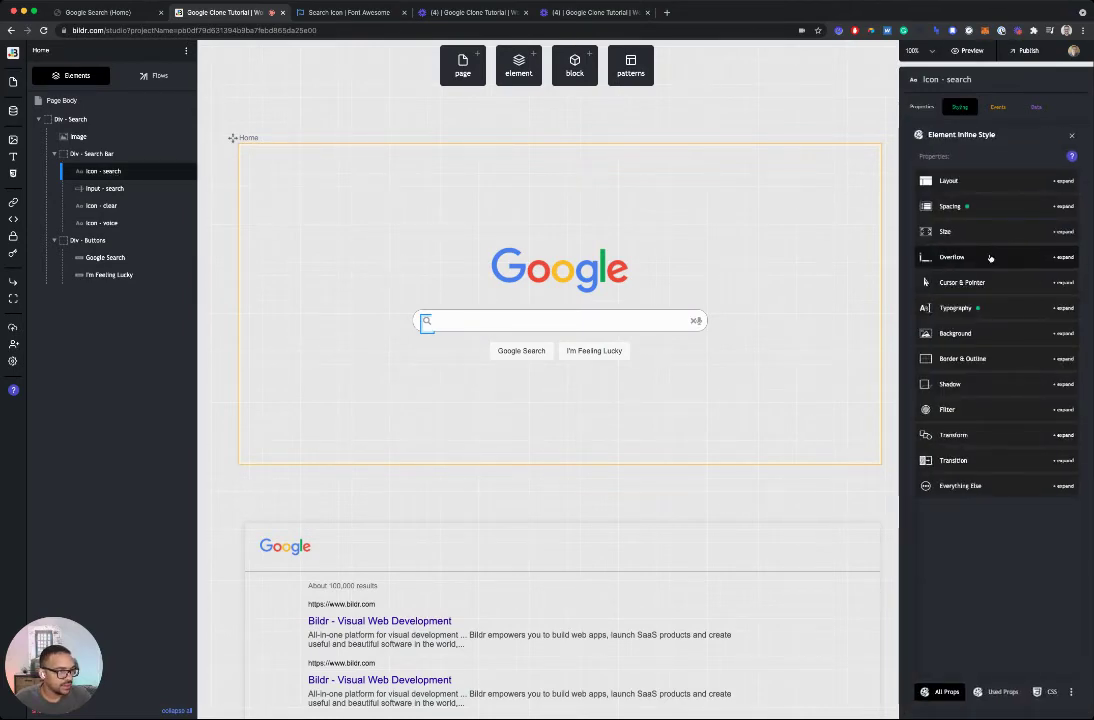
pyautogui.click(987, 207)
pyautogui.click(979, 273)
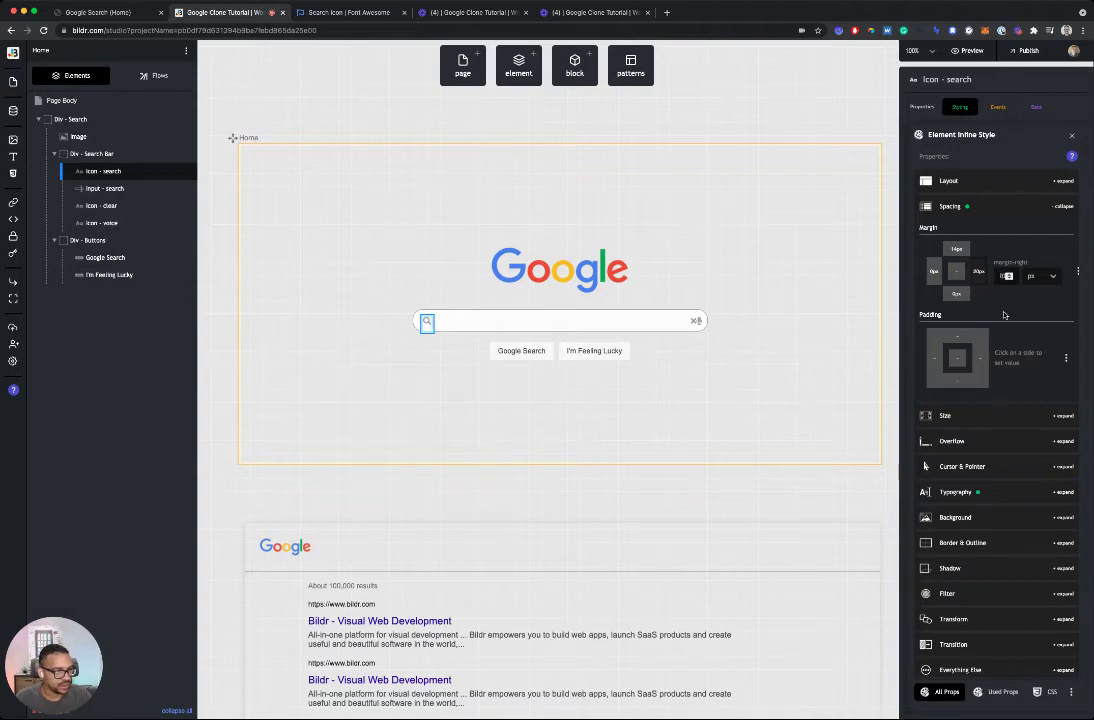
pyautogui.click(443, 321)
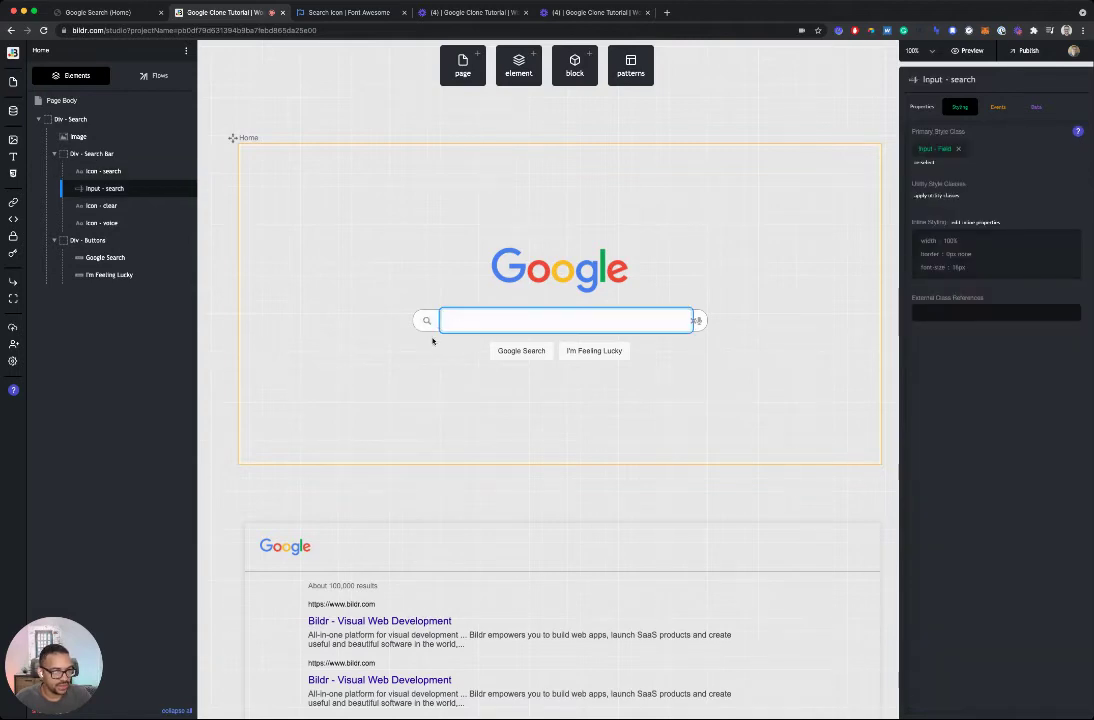
pyautogui.click(442, 340)
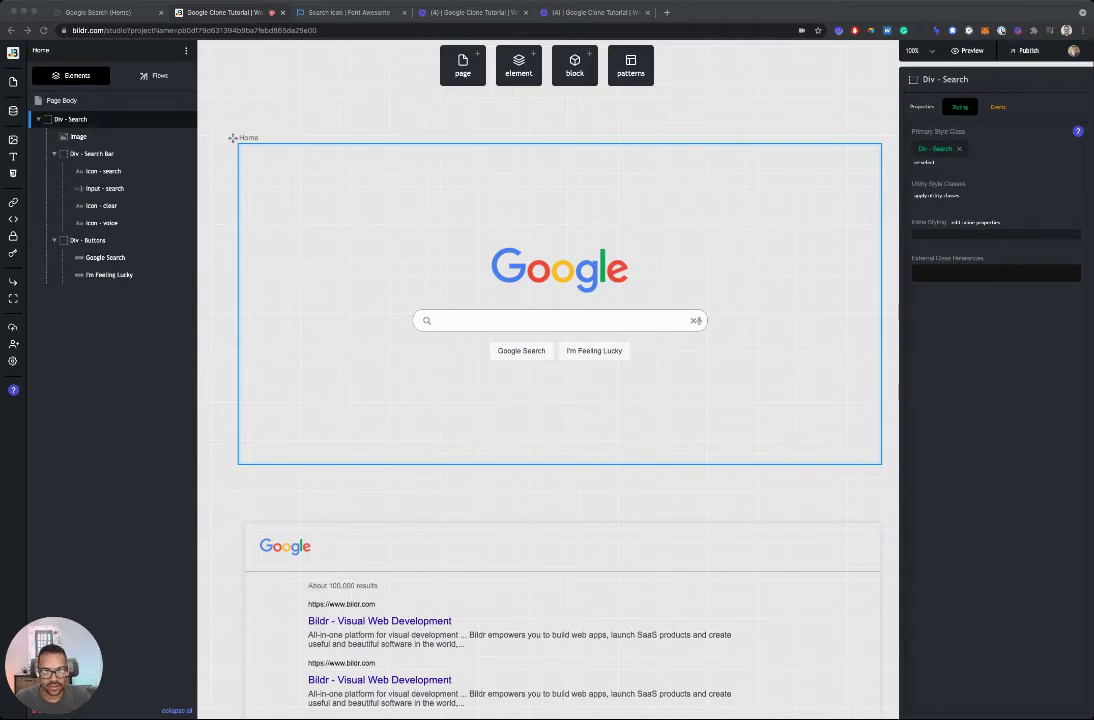
# Set the right margin of Icon - clear to 20 px.
pyautogui.click(101, 205)
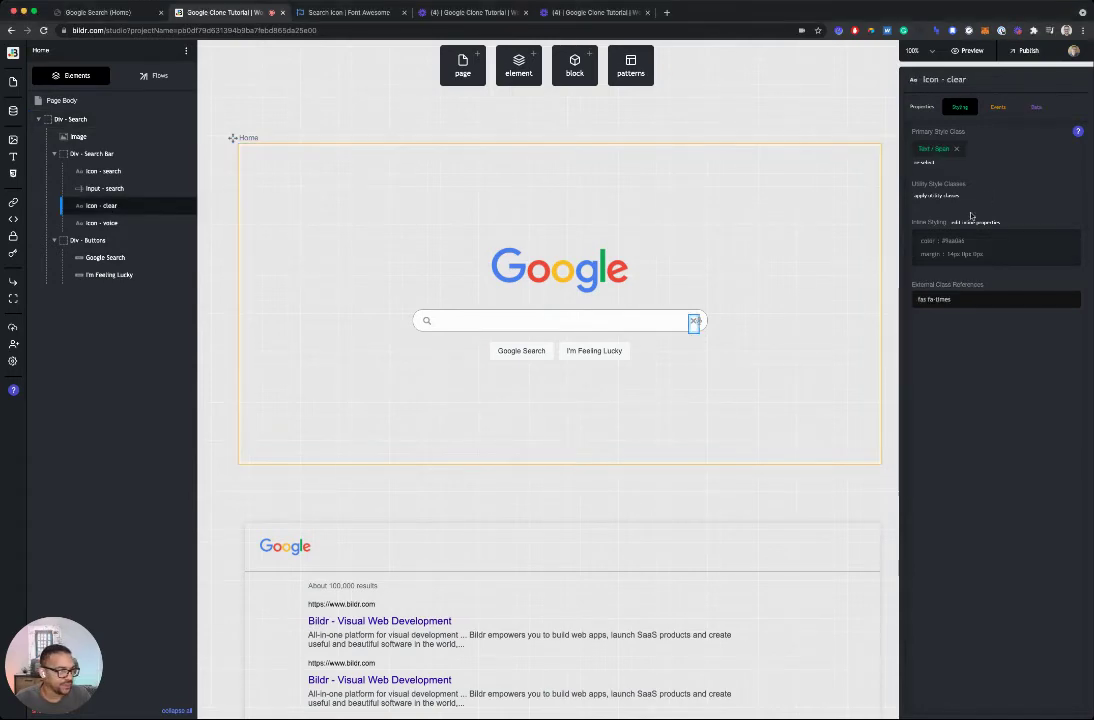
pyautogui.click(957, 251)
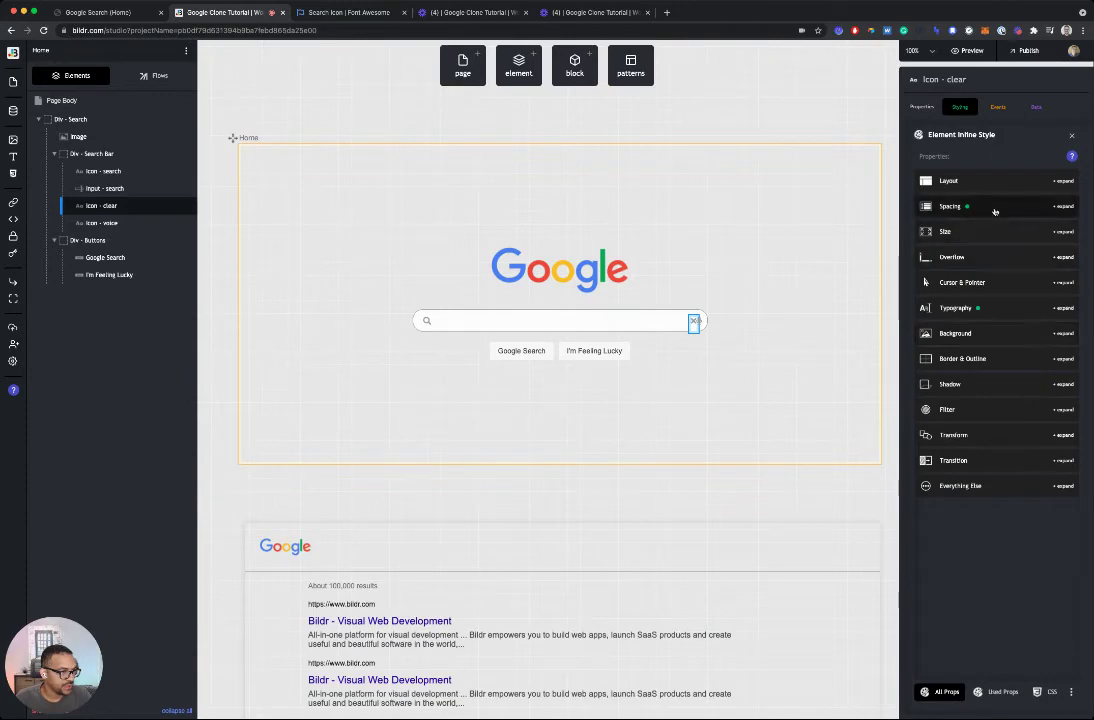
pyautogui.click(996, 208)
pyautogui.click(978, 279)
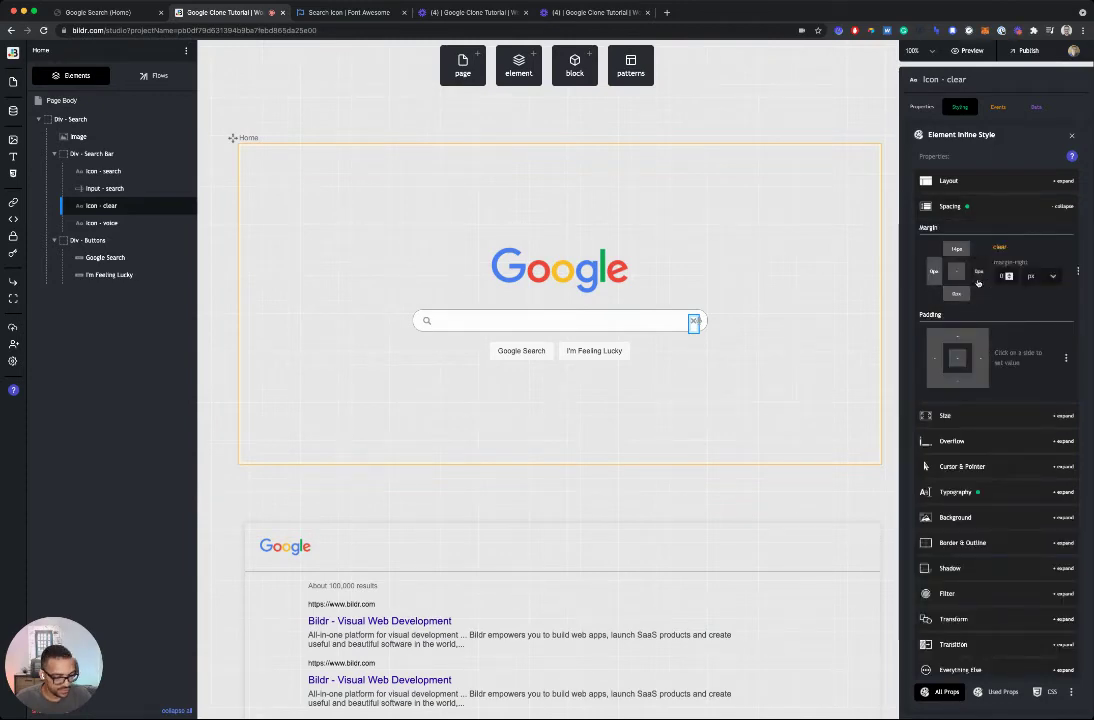
pyautogui.write('20')
# Set the right margin of Icon - voice to 20 px and deselect the icon.
pyautogui.moveTo(85, 257)
pyautogui.click(101, 222)
pyautogui.click(955, 240)
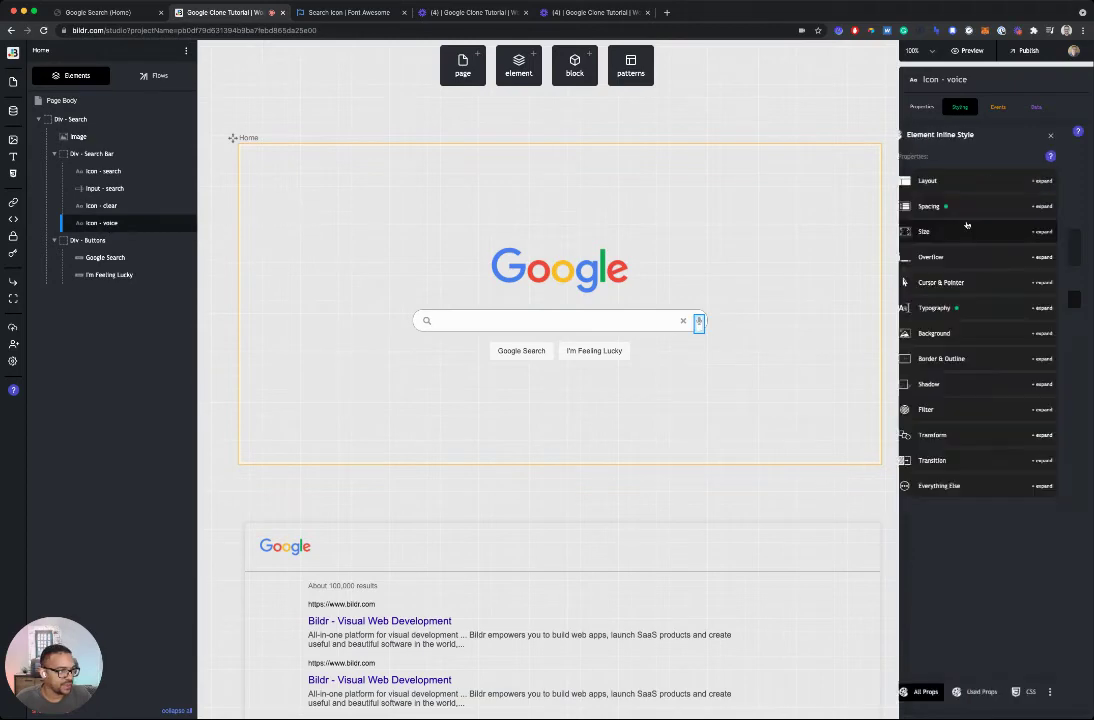
pyautogui.click(968, 208)
pyautogui.click(978, 270)
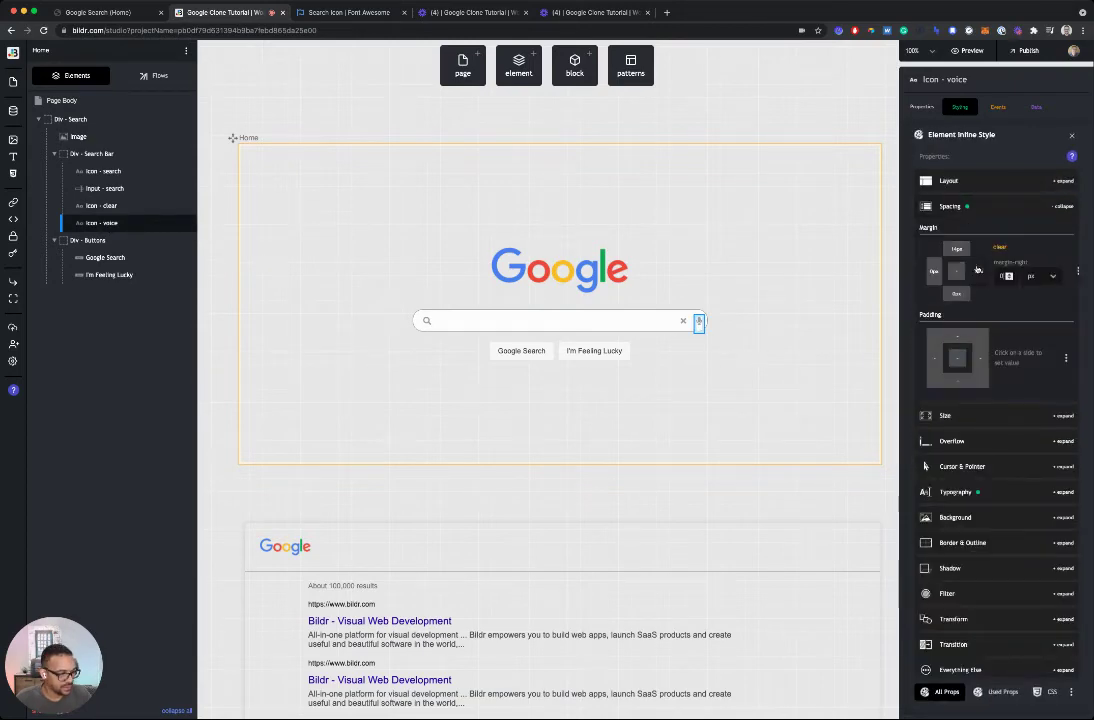
pyautogui.write('10')
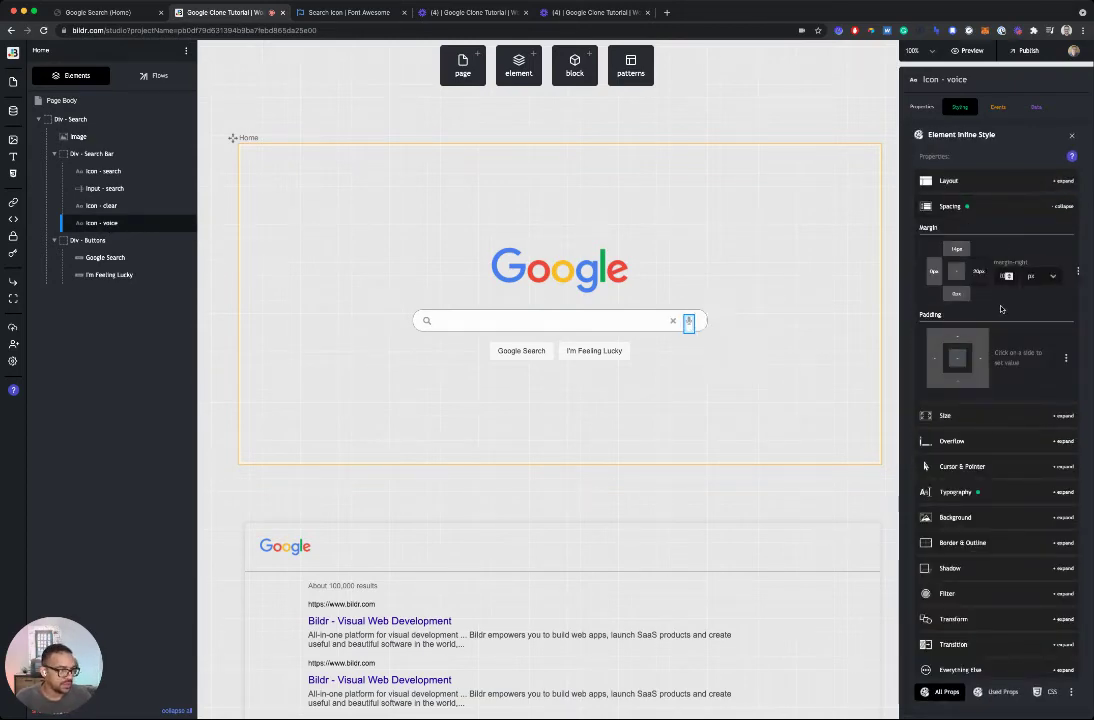
pyautogui.click(709, 340)
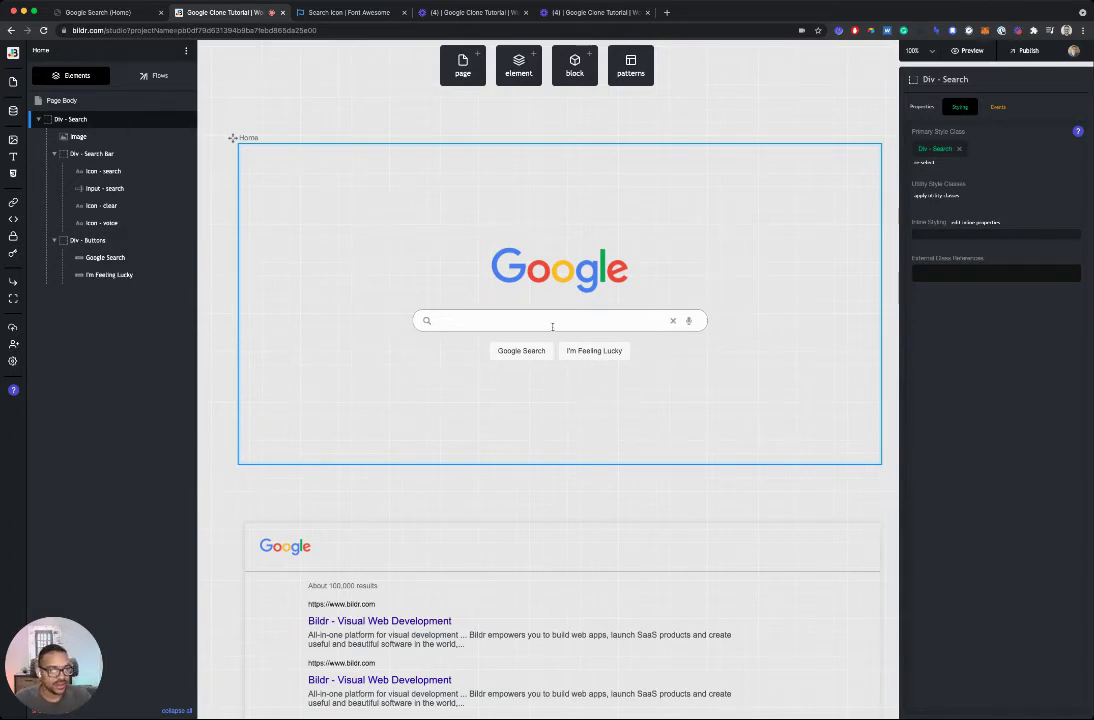
# Test the home page search input by entering "sdfsfds", and erase the test text.
pyautogui.click(552, 326)
pyautogui.write('sdfsfds')
pyautogui.click(712, 379)
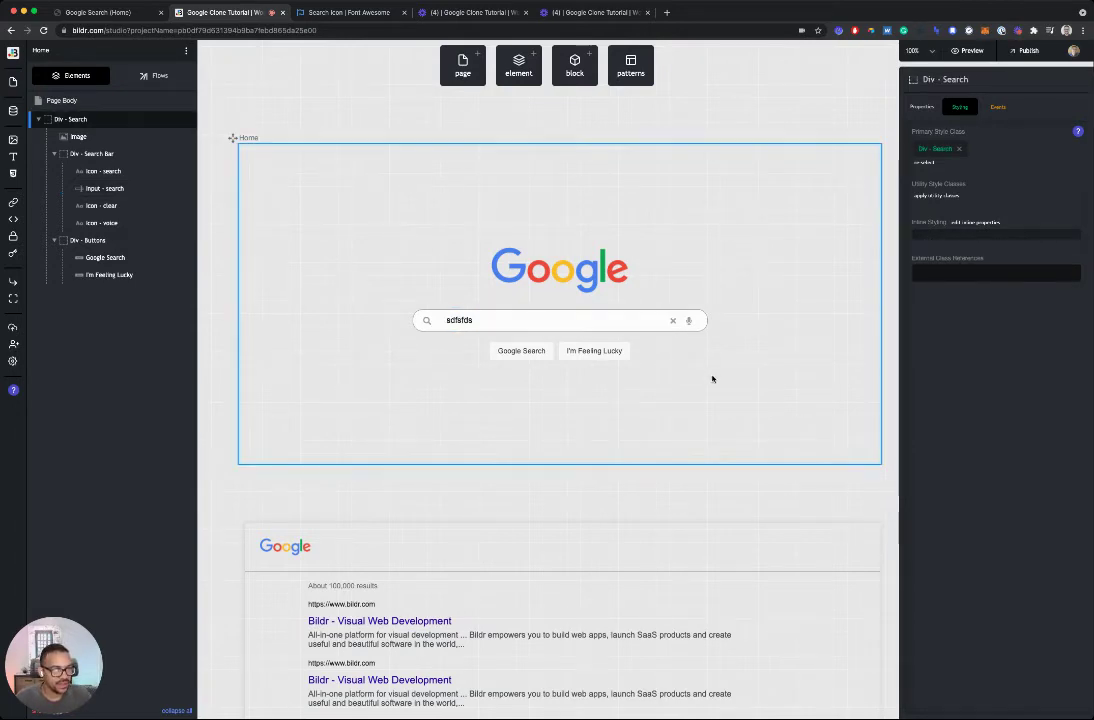
pyautogui.doubleClick(571, 315)
pyautogui.press('BackSpace')
pyautogui.click(668, 367)
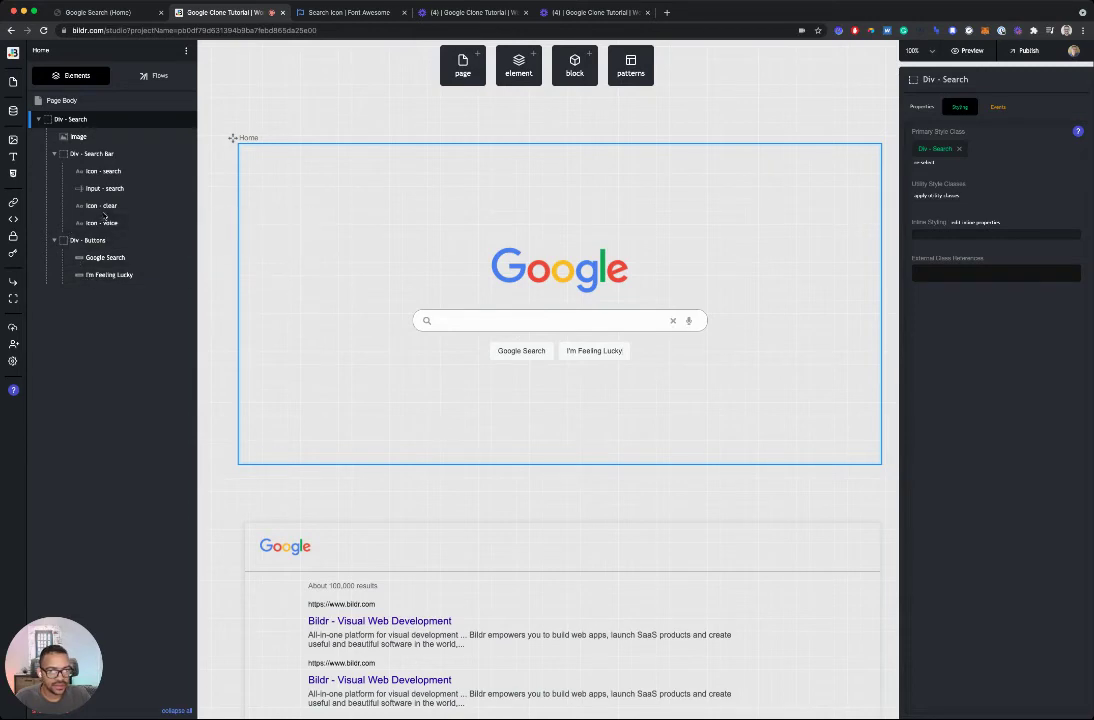
# Set the inline cursor style of Icon - clear in the home page search bar to pointer.
pyautogui.click(672, 322)
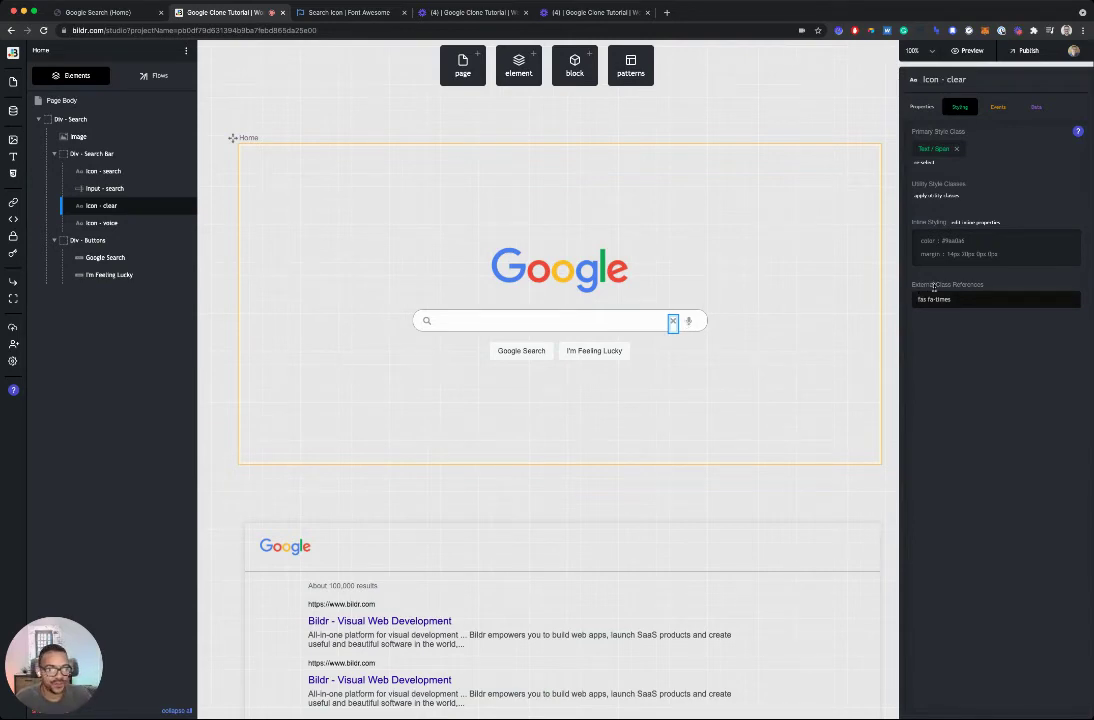
pyautogui.click(958, 268)
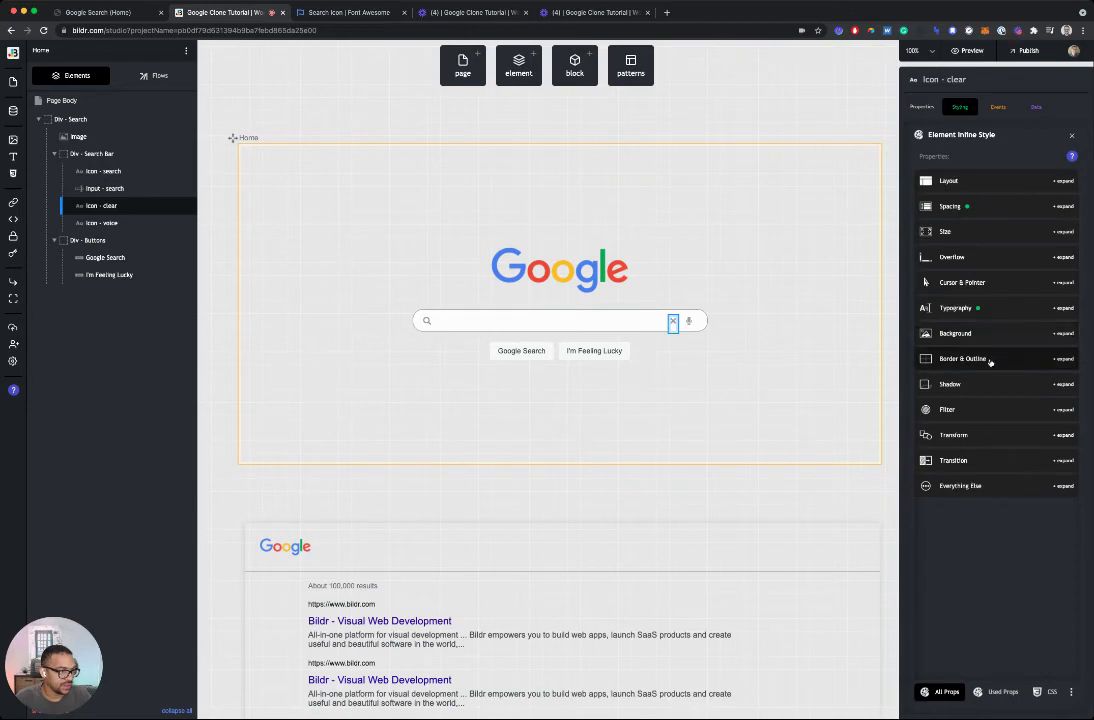
pyautogui.click(990, 360)
pyautogui.click(990, 360)
pyautogui.click(962, 283)
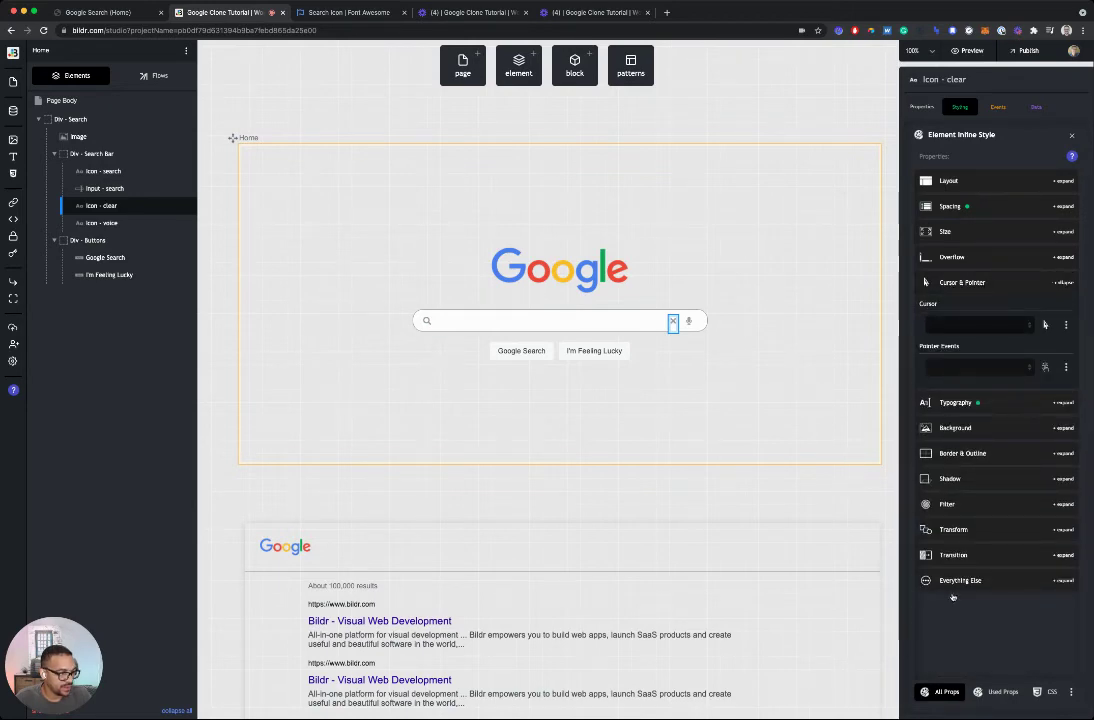
# Set the inline cursor style of Icon - voice and Icon - search to pointer and deselect the icon.
pyautogui.click(689, 322)
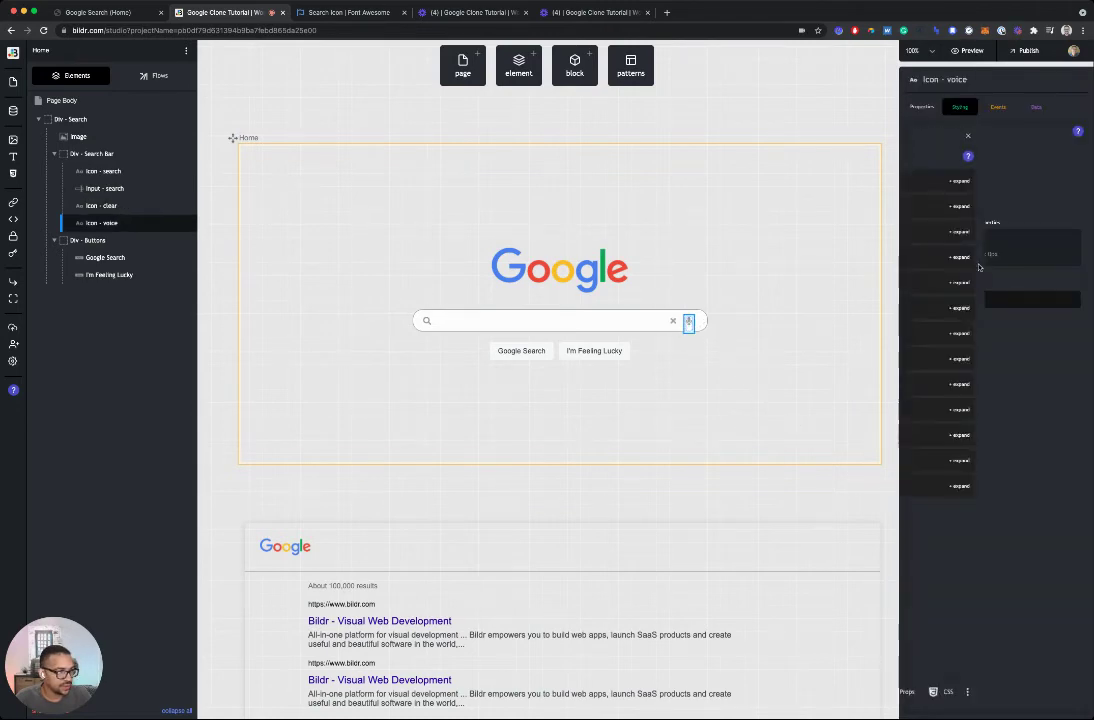
pyautogui.click(979, 281)
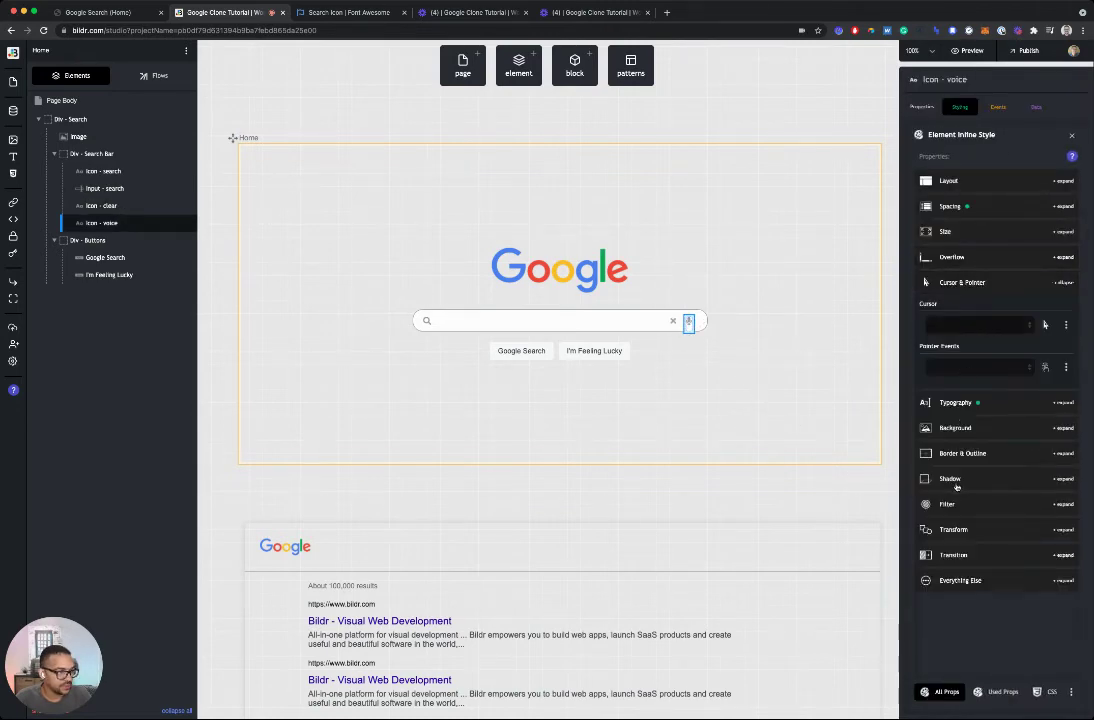
pyautogui.click(424, 322)
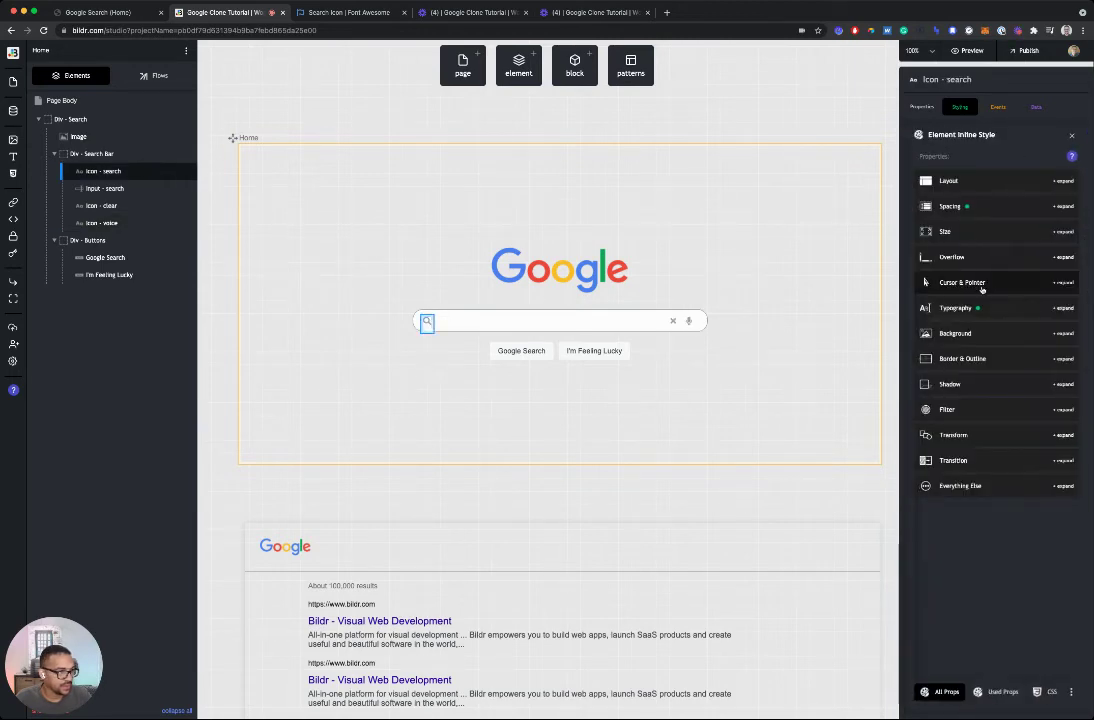
pyautogui.click(987, 282)
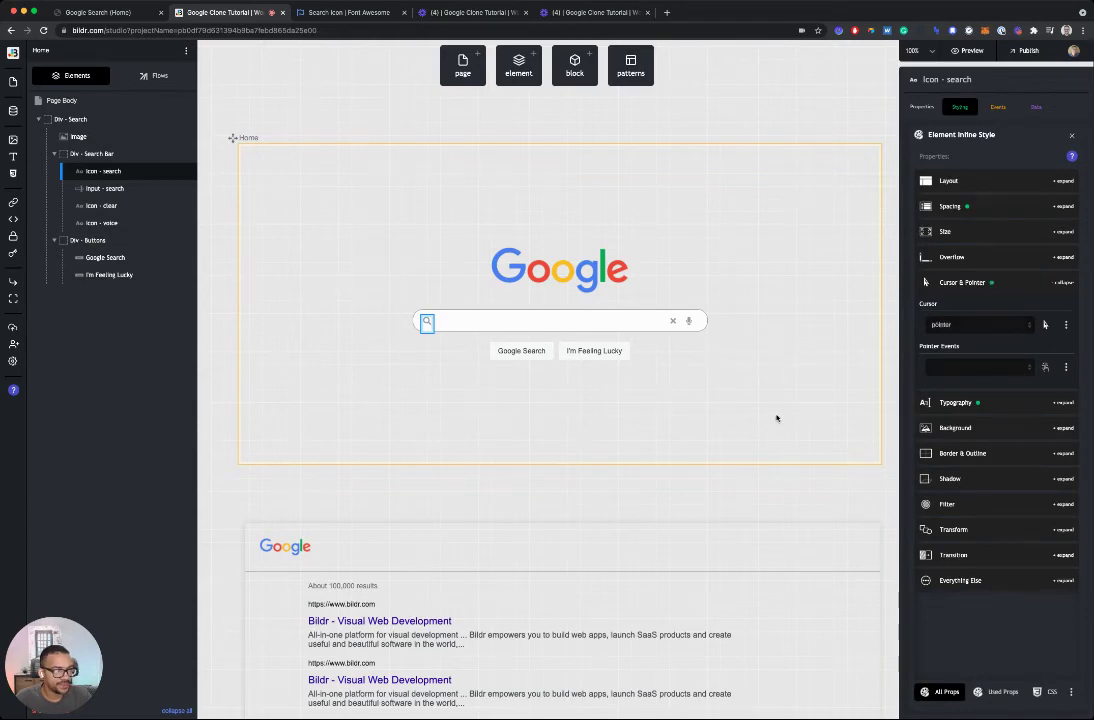
pyautogui.click(665, 358)
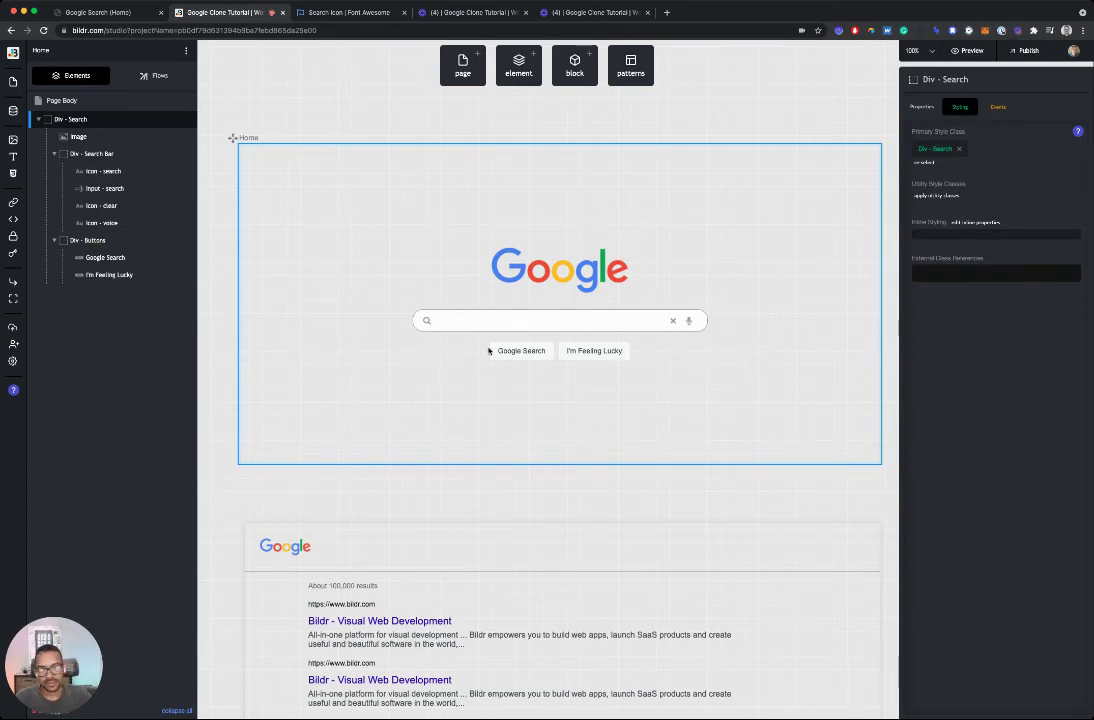
# Hide Icon - clear by setting its inline display style to none, and deselect it.
pyautogui.click(674, 321)
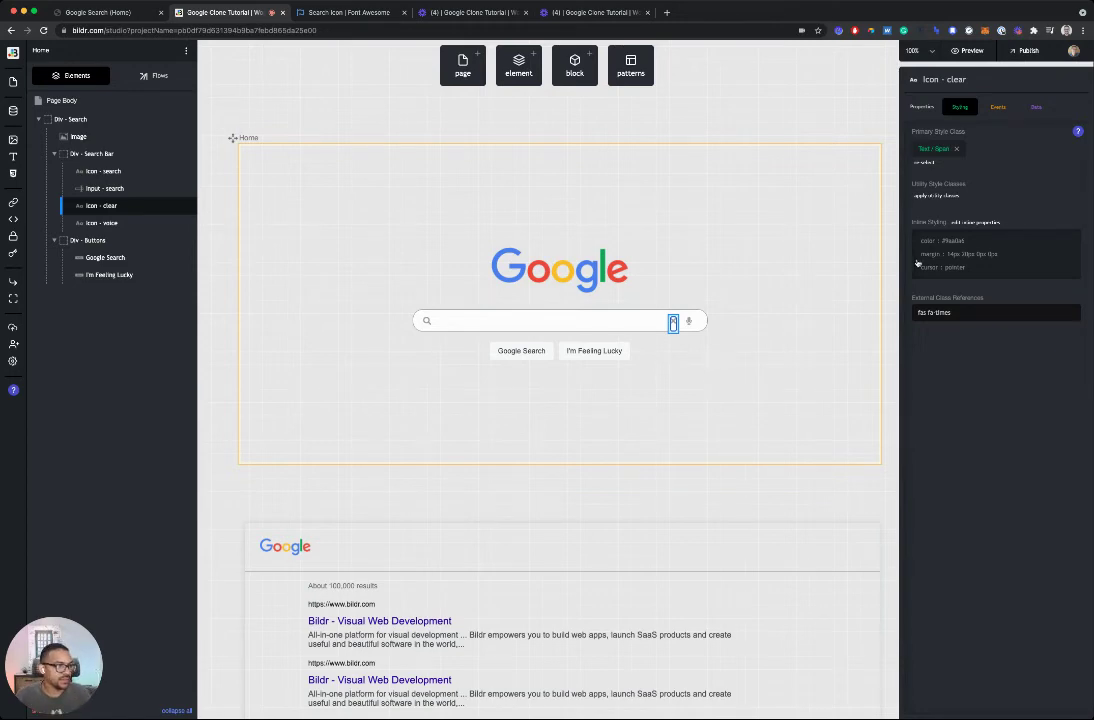
pyautogui.click(975, 222)
pyautogui.click(984, 180)
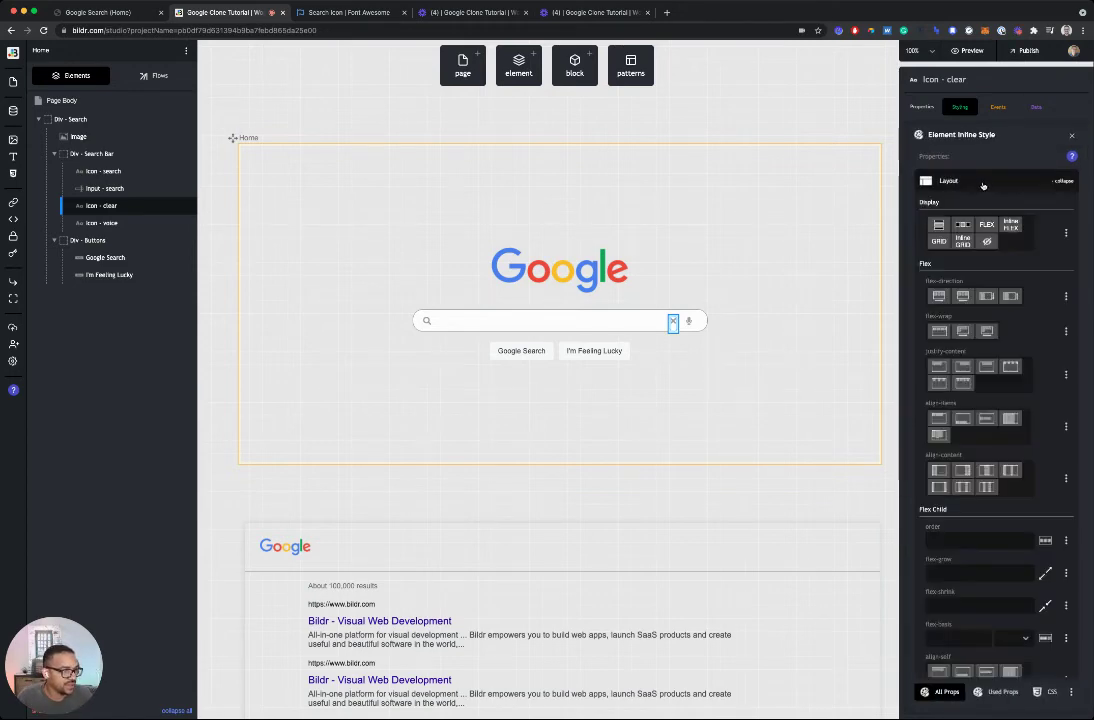
pyautogui.click(986, 242)
pyautogui.click(984, 246)
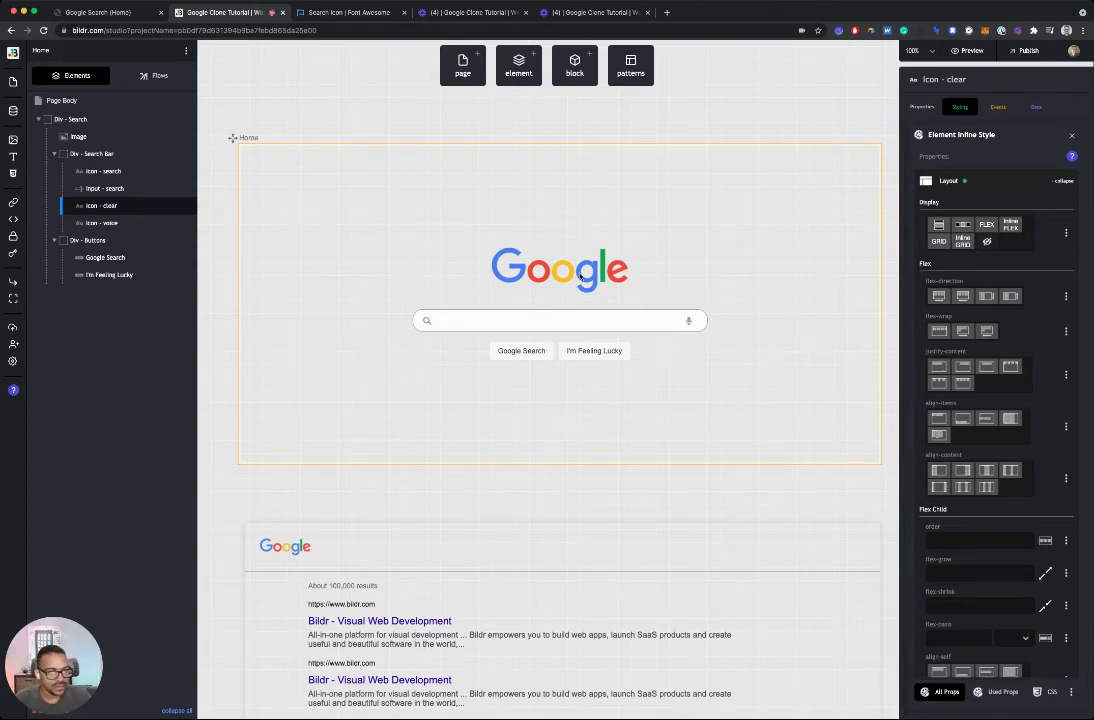
pyautogui.click(620, 336)
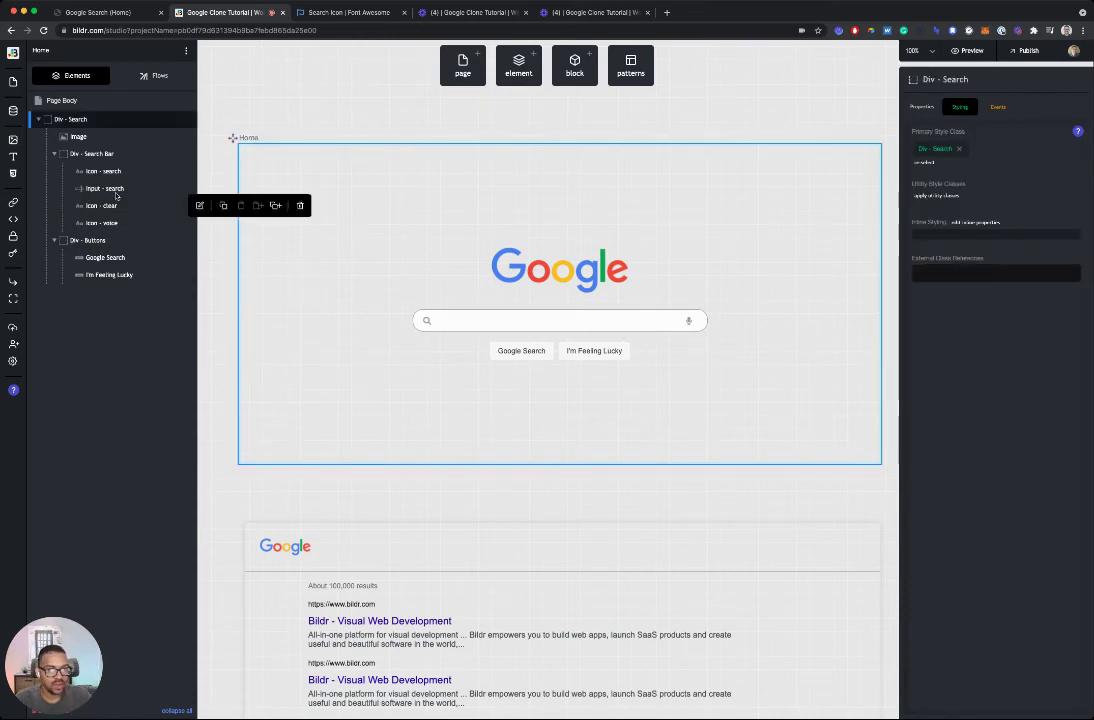
# Set the home page's Div - Search Bar as a reusable block.
pyautogui.click(92, 154)
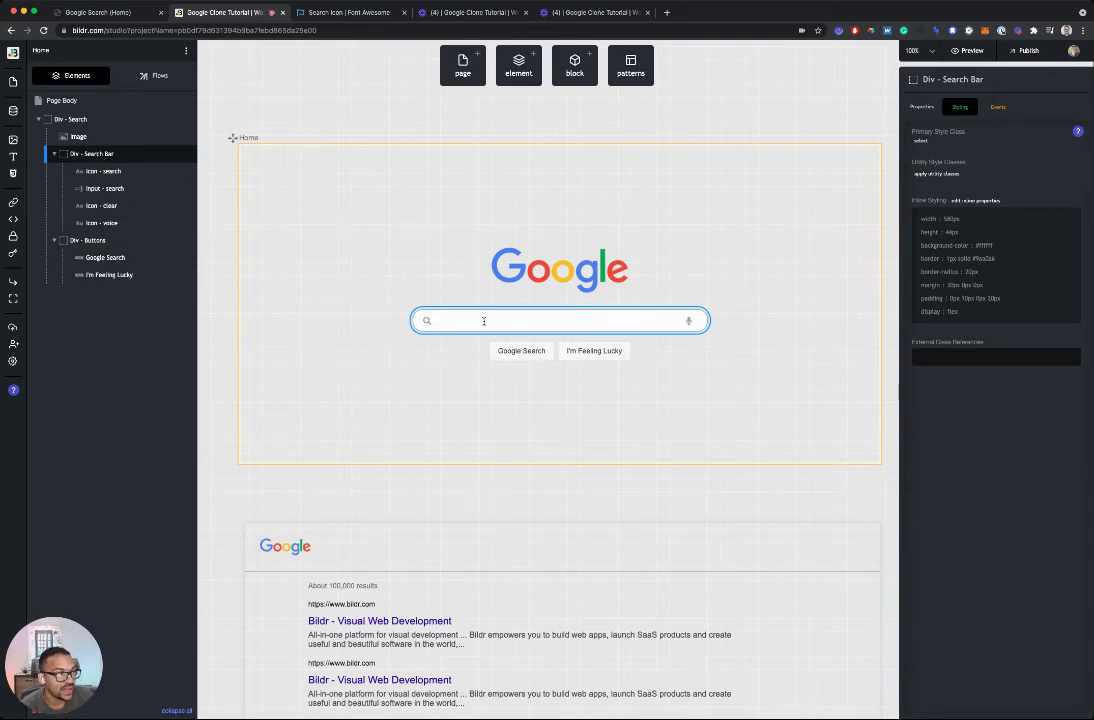
pyautogui.click(545, 316)
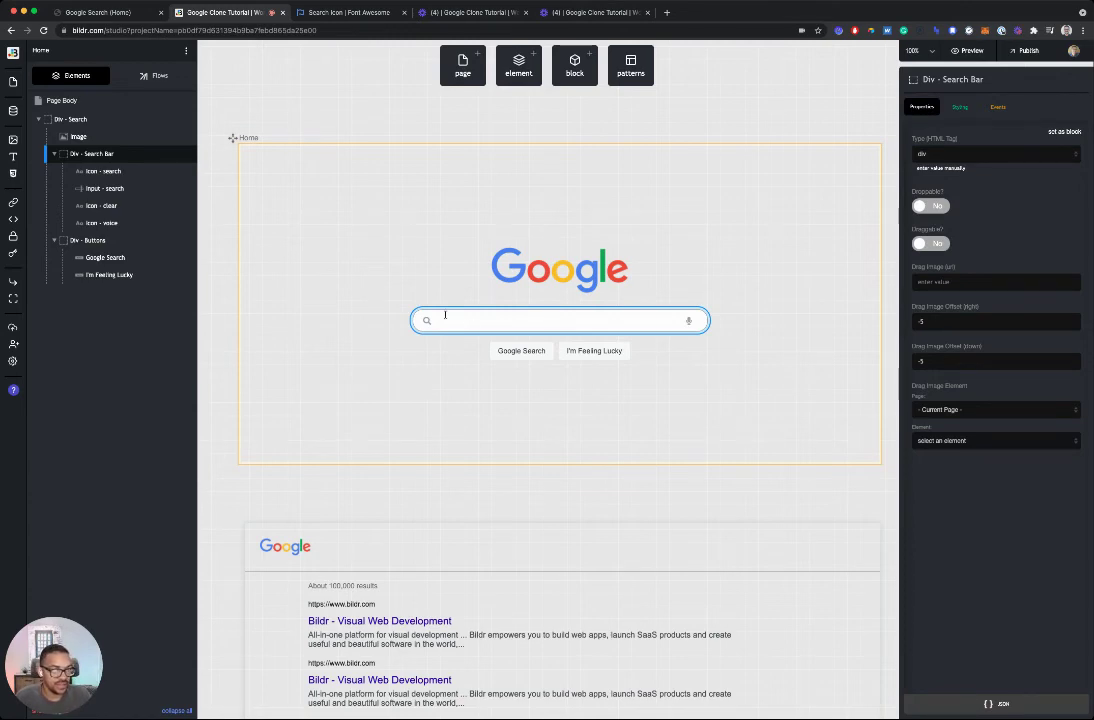
pyautogui.moveTo(90, 156)
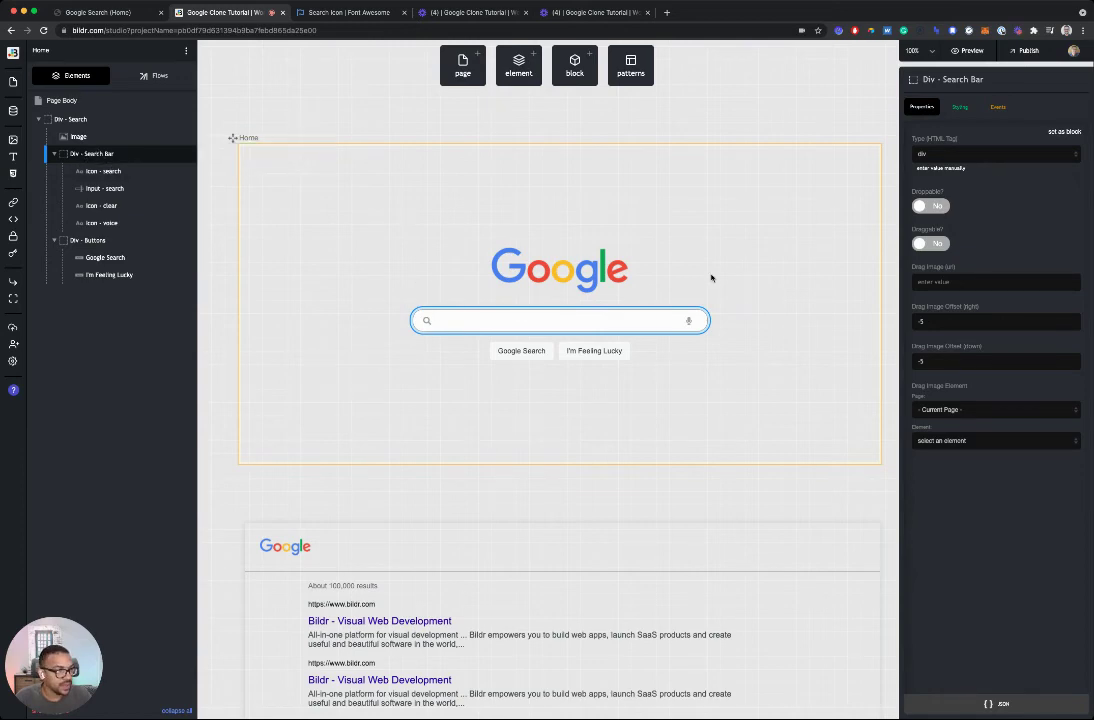
pyautogui.click(1065, 132)
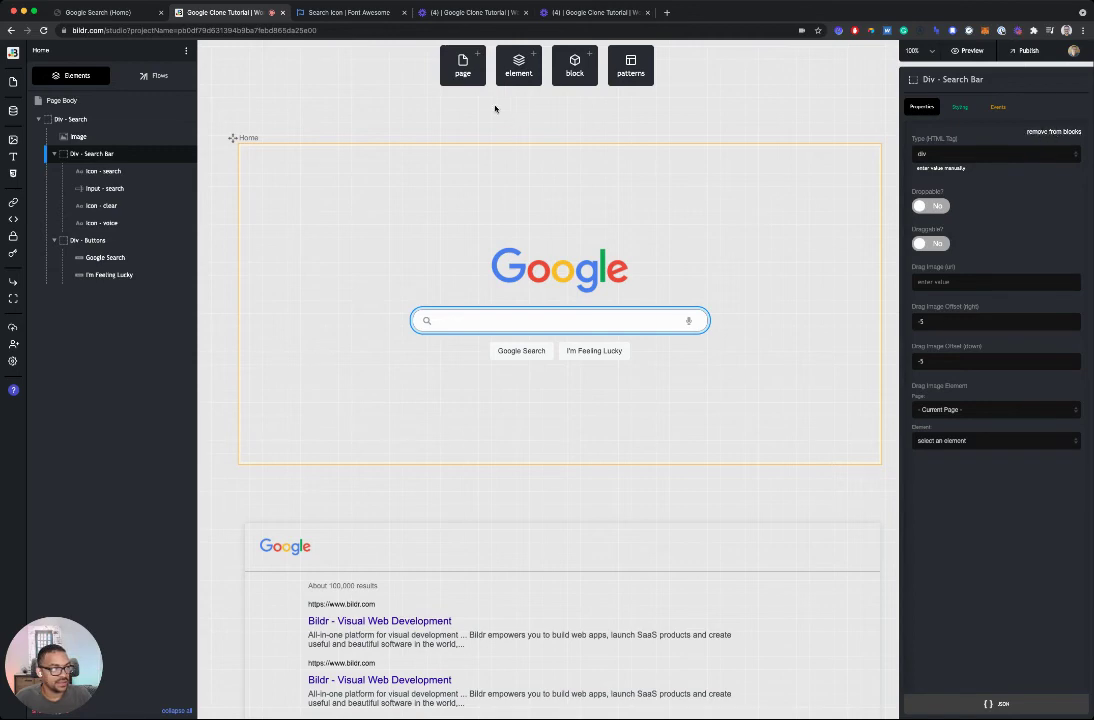
# Insert the custom Div - Search Bar block into Div - Header on the Search Results page, below the logo image.
pyautogui.scroll(-5, 539, 113)
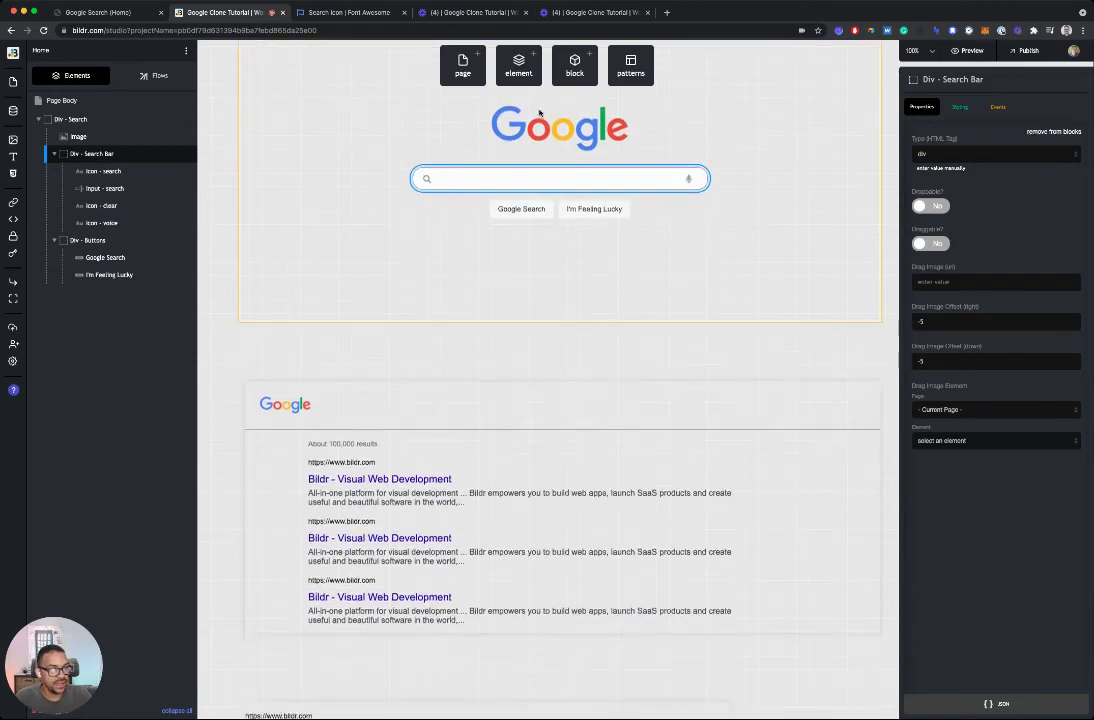
pyautogui.click(423, 322)
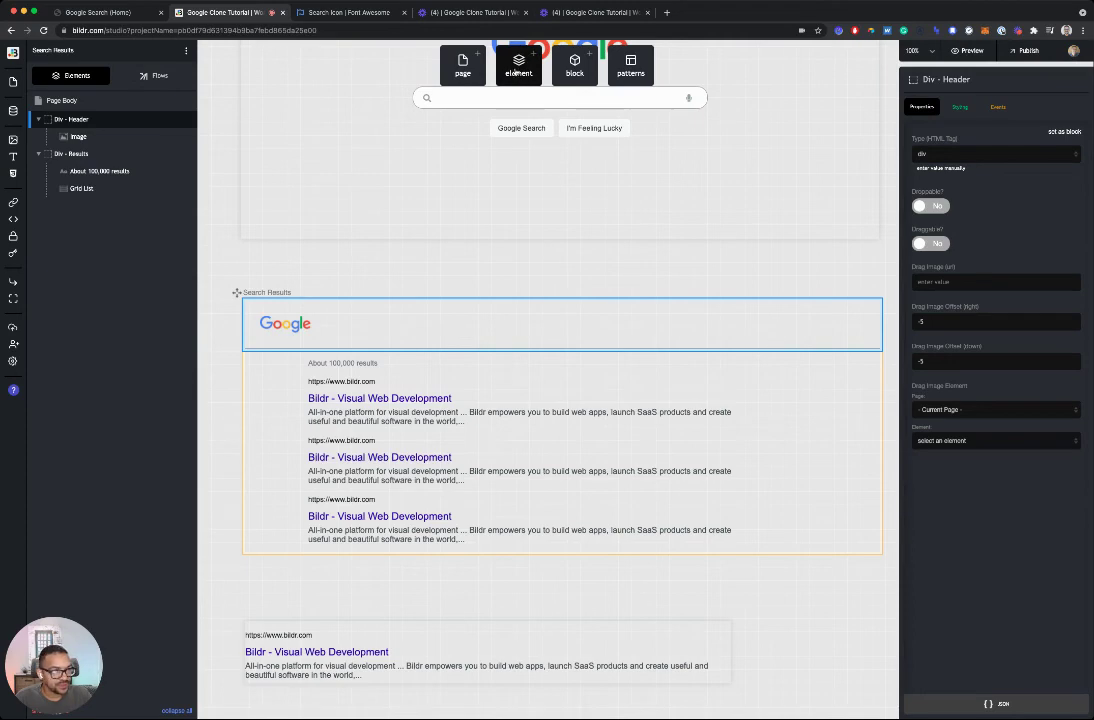
pyautogui.click(481, 297)
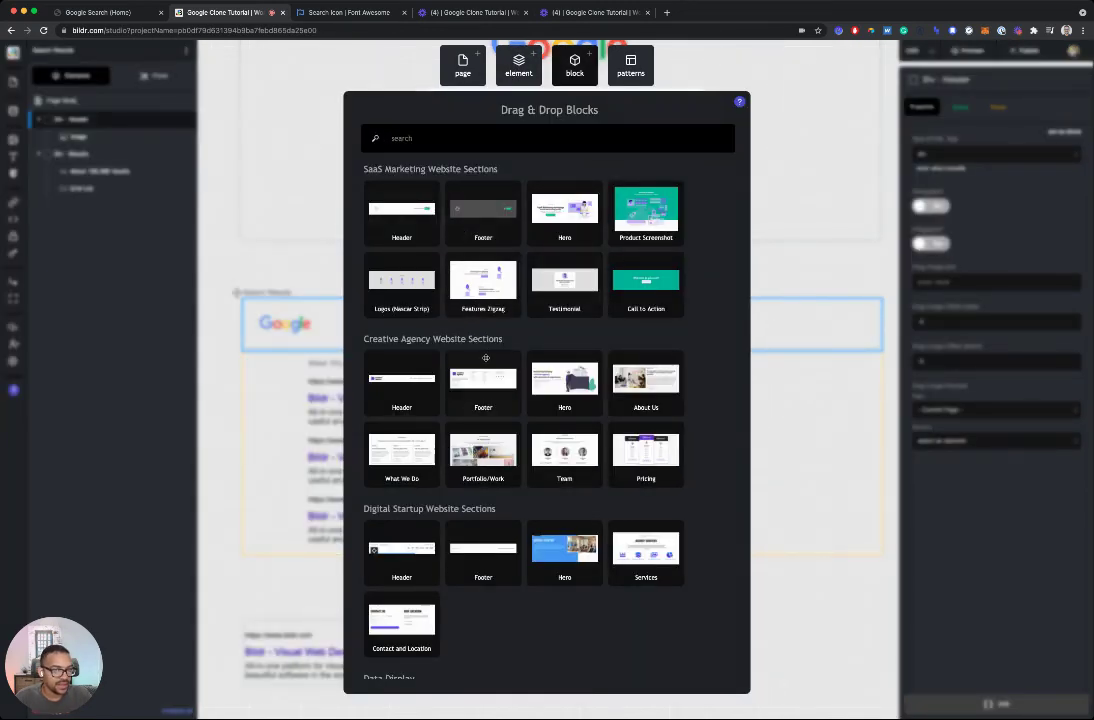
pyautogui.scroll(-3, 480, 470)
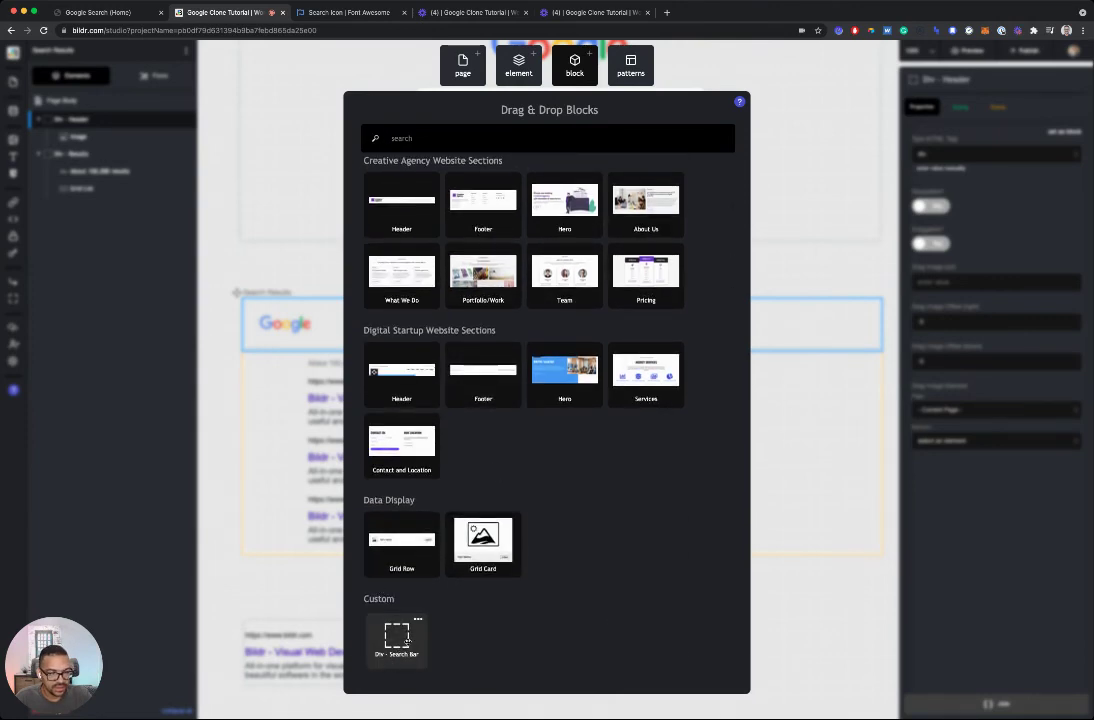
pyautogui.moveTo(405, 643); pyautogui.dragTo(151, 127)
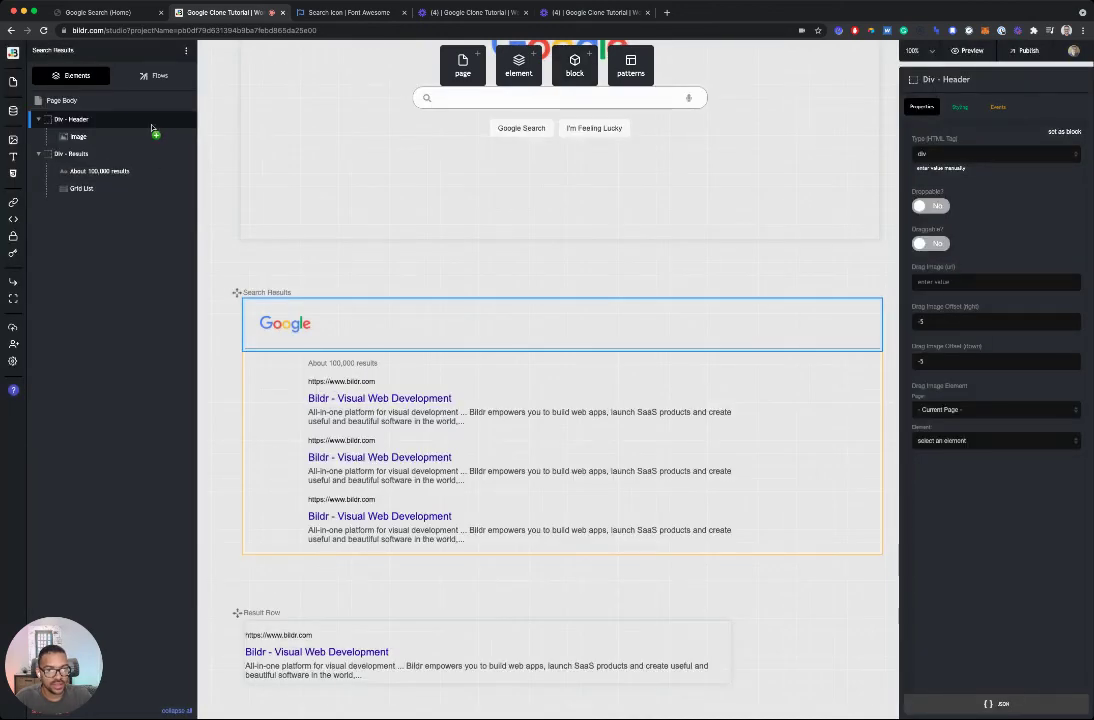
pyautogui.click(153, 153)
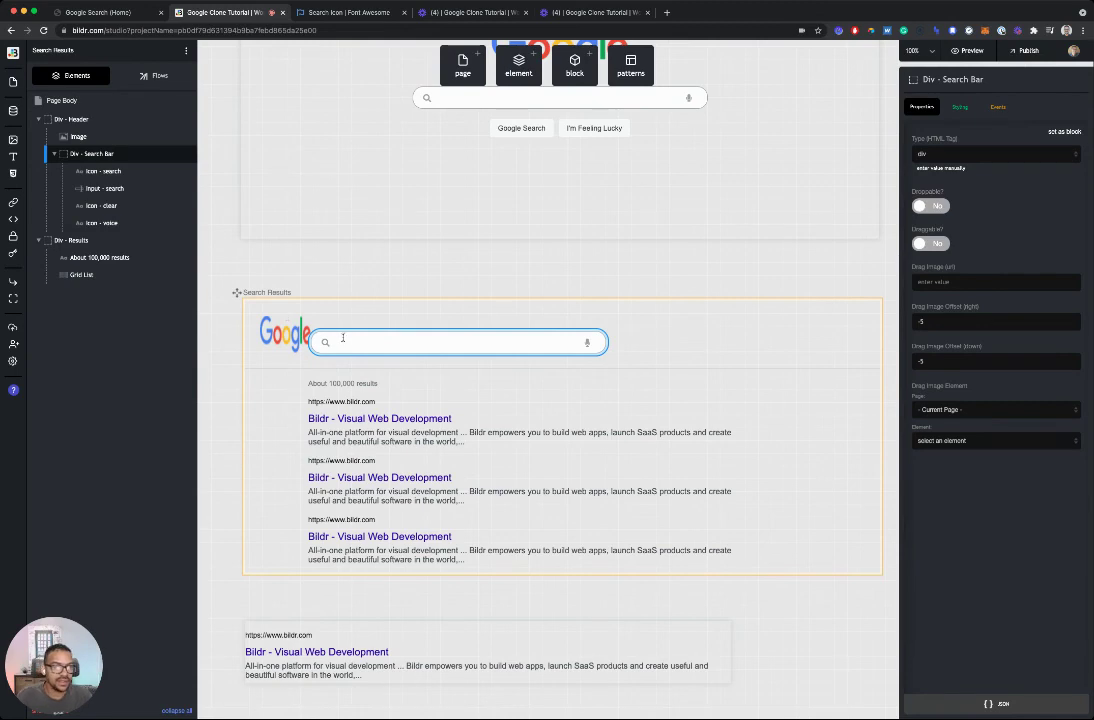
# Set the inline height of the logo image in the Search Results header to 30 px.
pyautogui.click(92, 141)
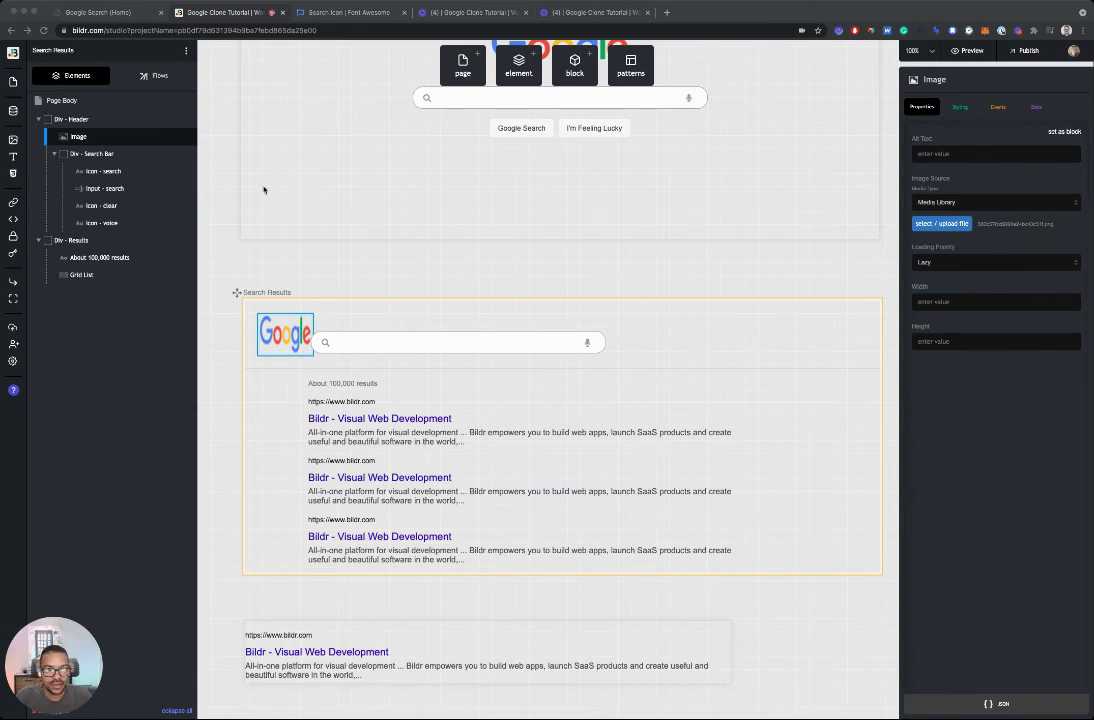
pyautogui.click(954, 106)
pyautogui.click(954, 106)
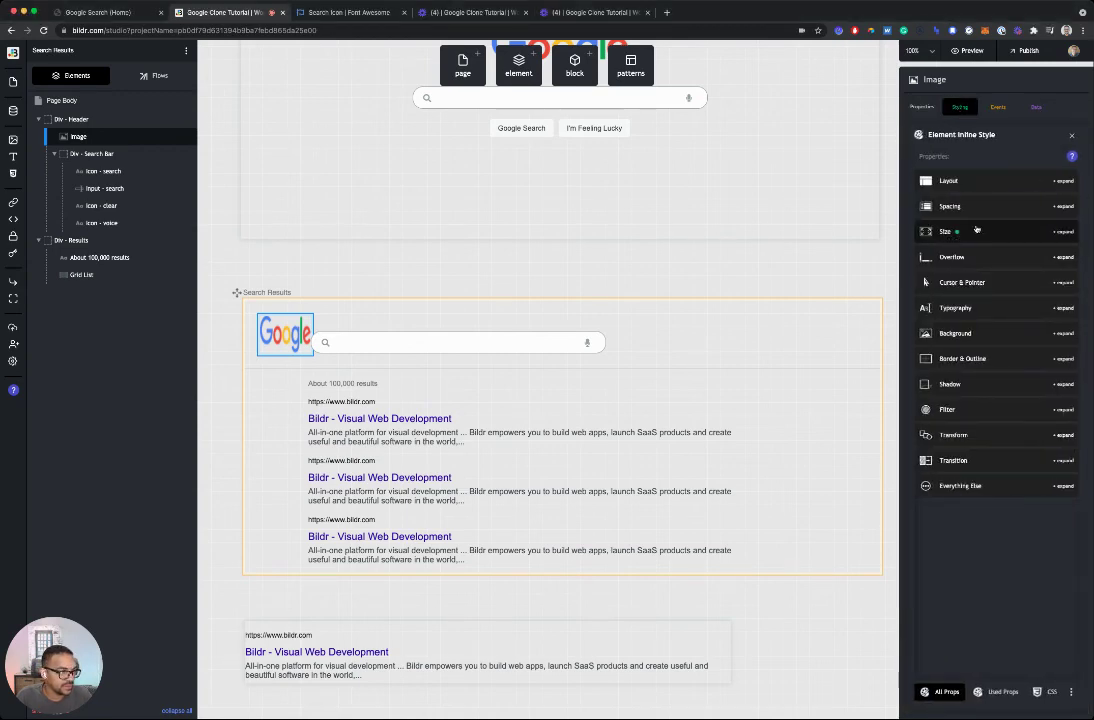
pyautogui.click(976, 230)
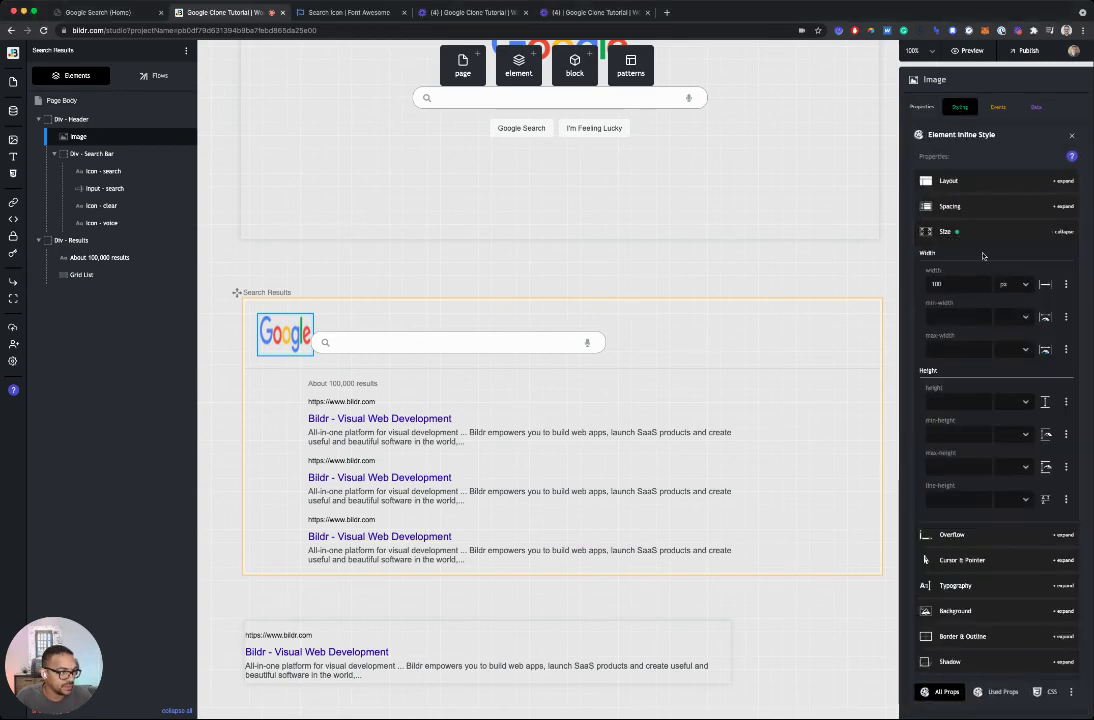
pyautogui.click(953, 401)
pyautogui.write('30')
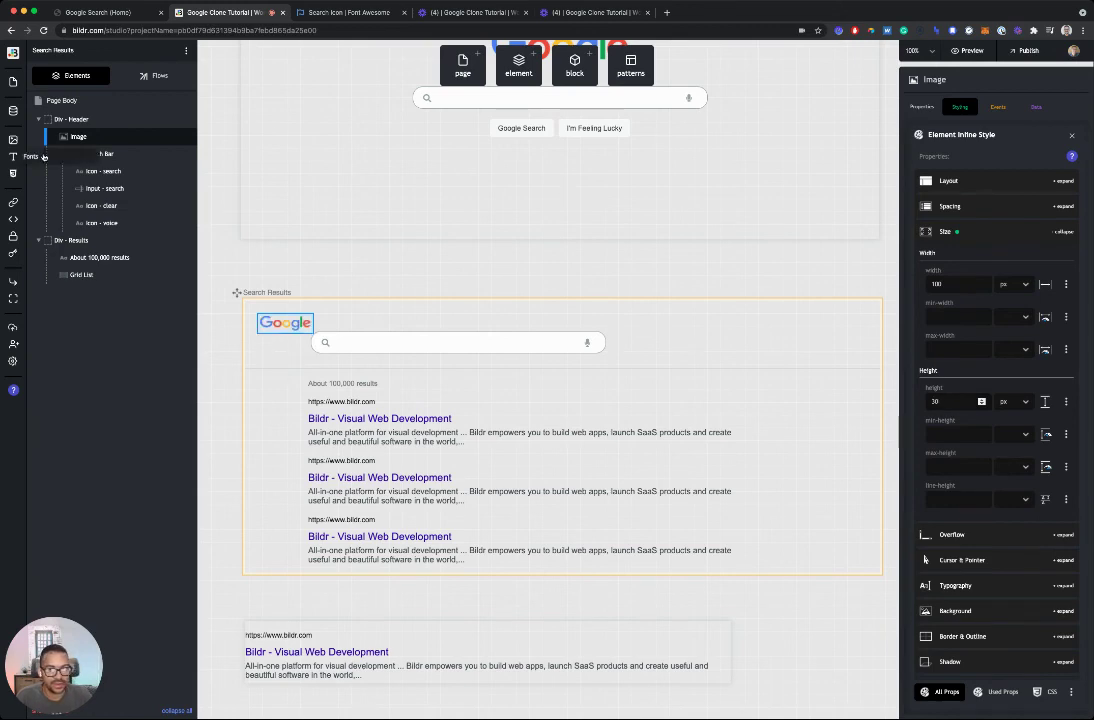
# Set align-items of the Search Results page's Div - Header to center in its inline layout styles.
pyautogui.click(91, 121)
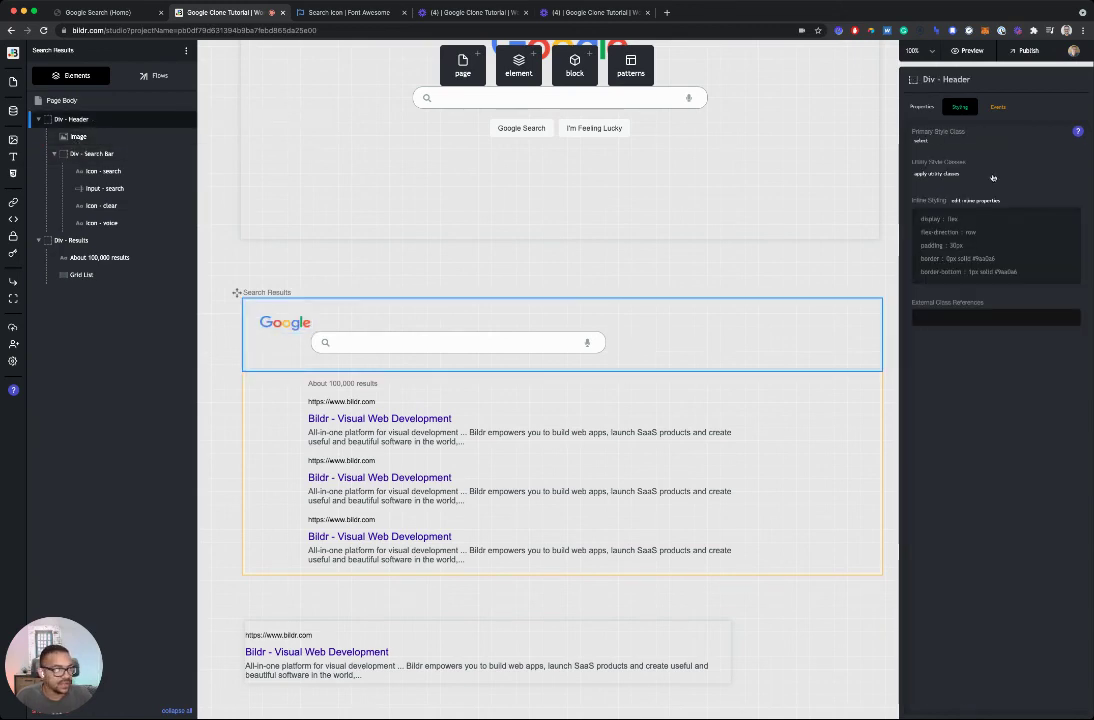
pyautogui.click(977, 235)
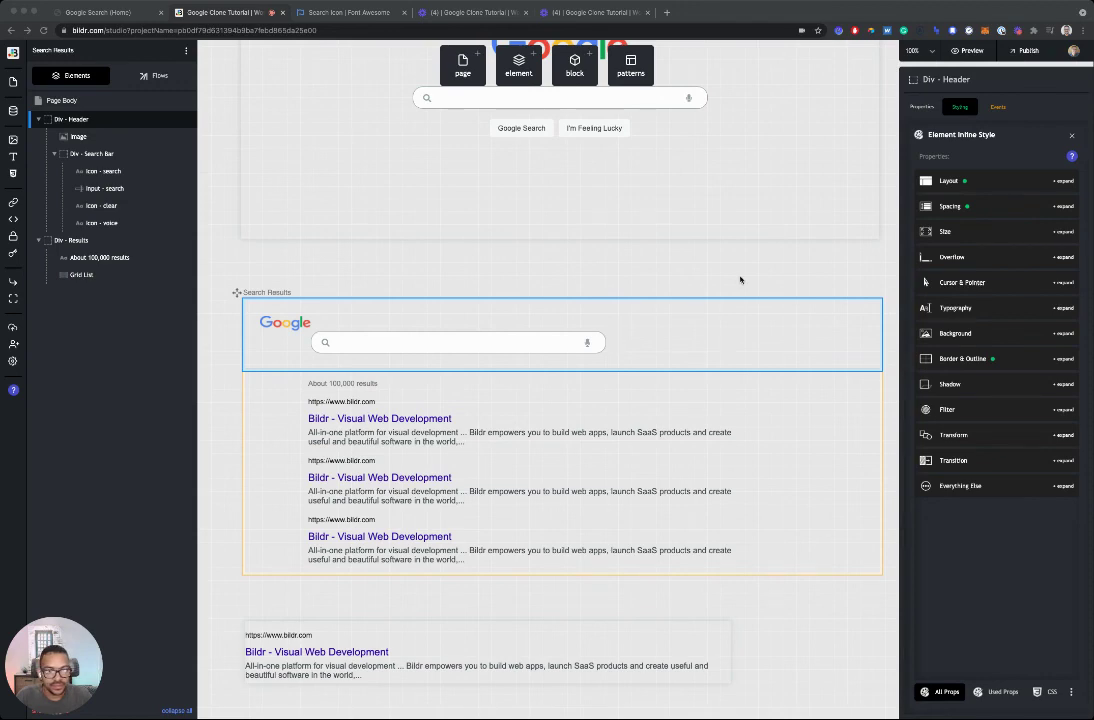
pyautogui.click(981, 180)
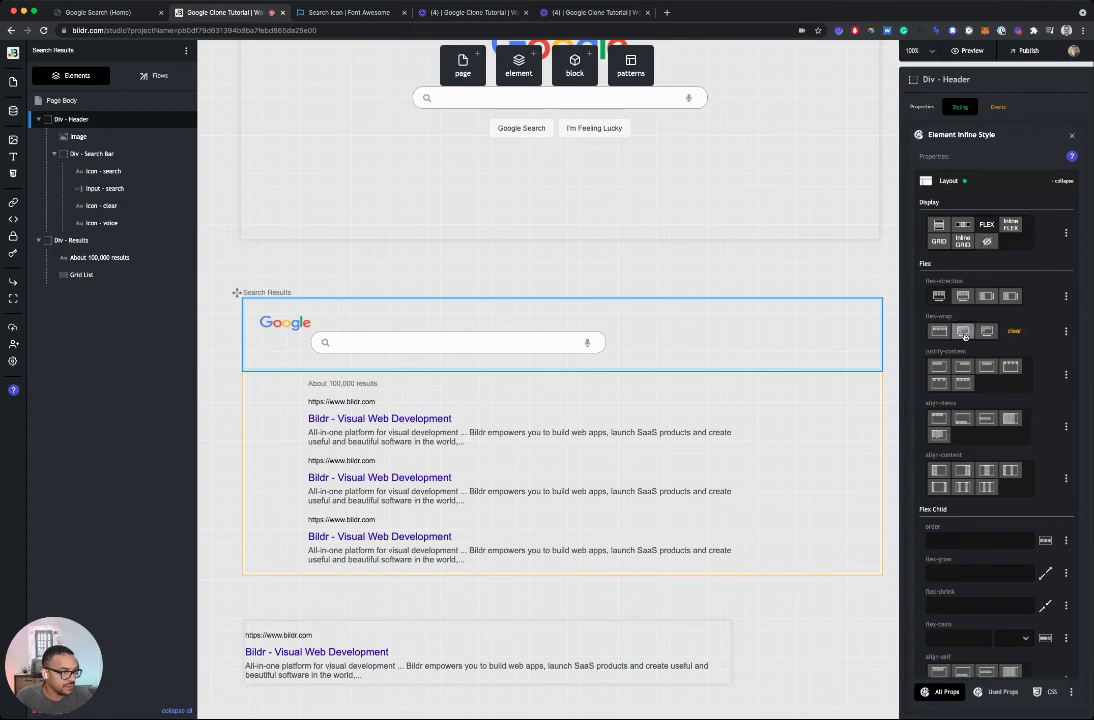
pyautogui.click(986, 422)
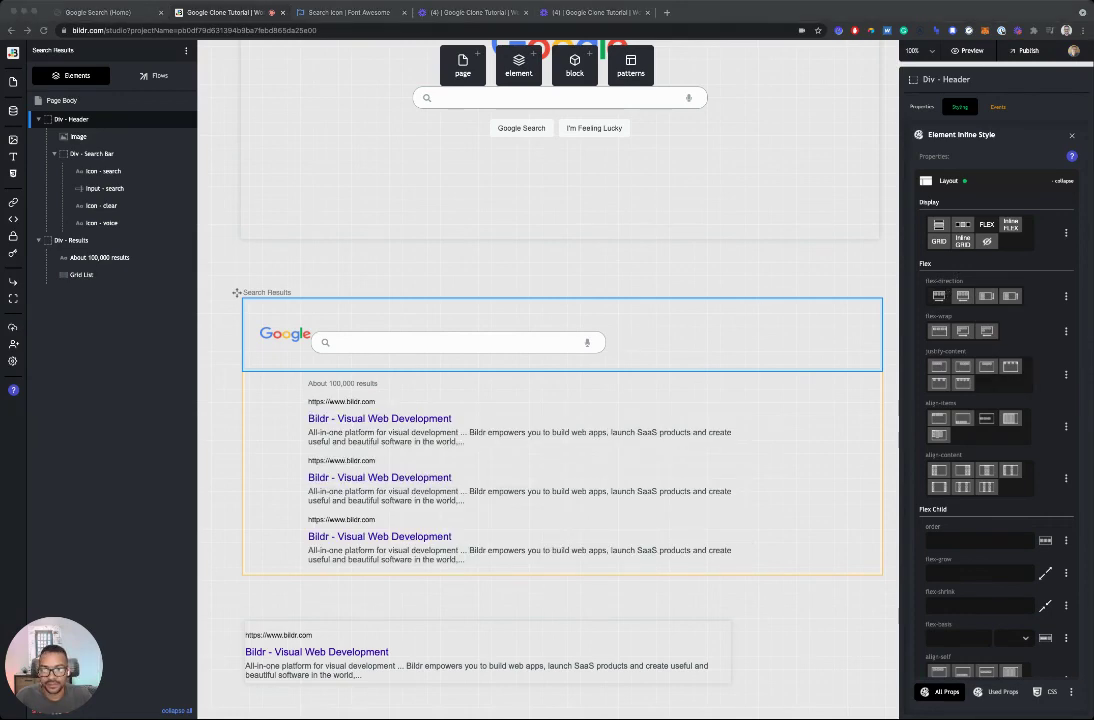
# Clear the existing margins of Div - Search Bar in the Search Results header and set its left margin to 40 px.
pyautogui.click(505, 338)
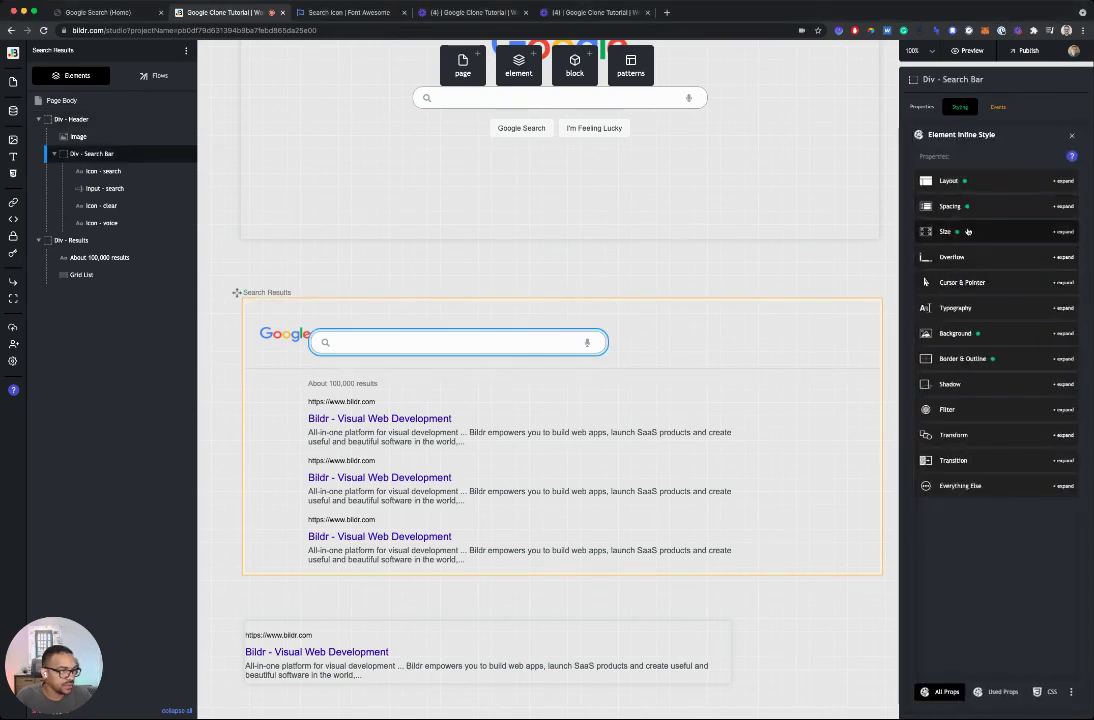
pyautogui.click(975, 206)
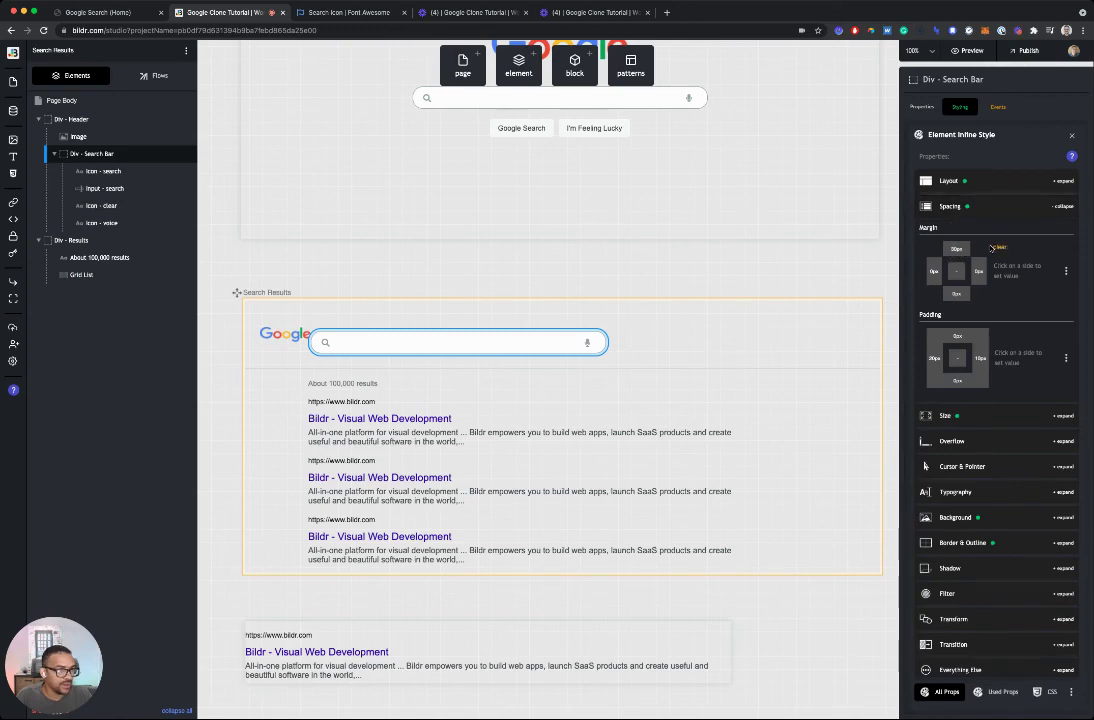
pyautogui.scroll(2, 806, 225)
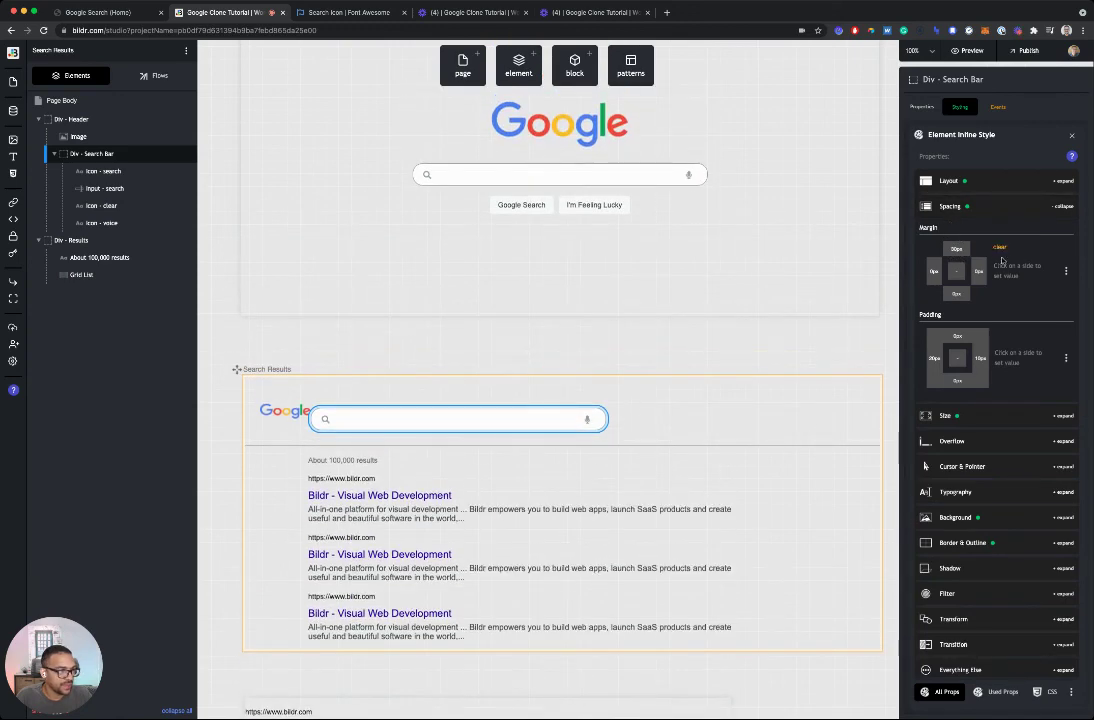
pyautogui.click(1000, 248)
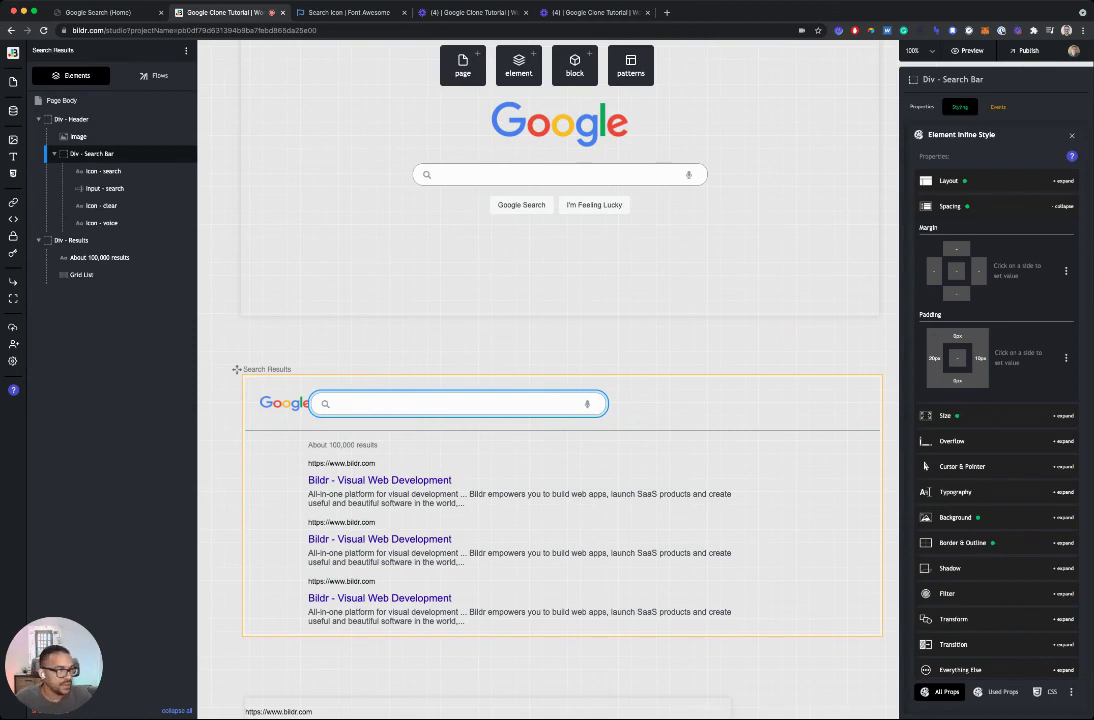
pyautogui.click(935, 279)
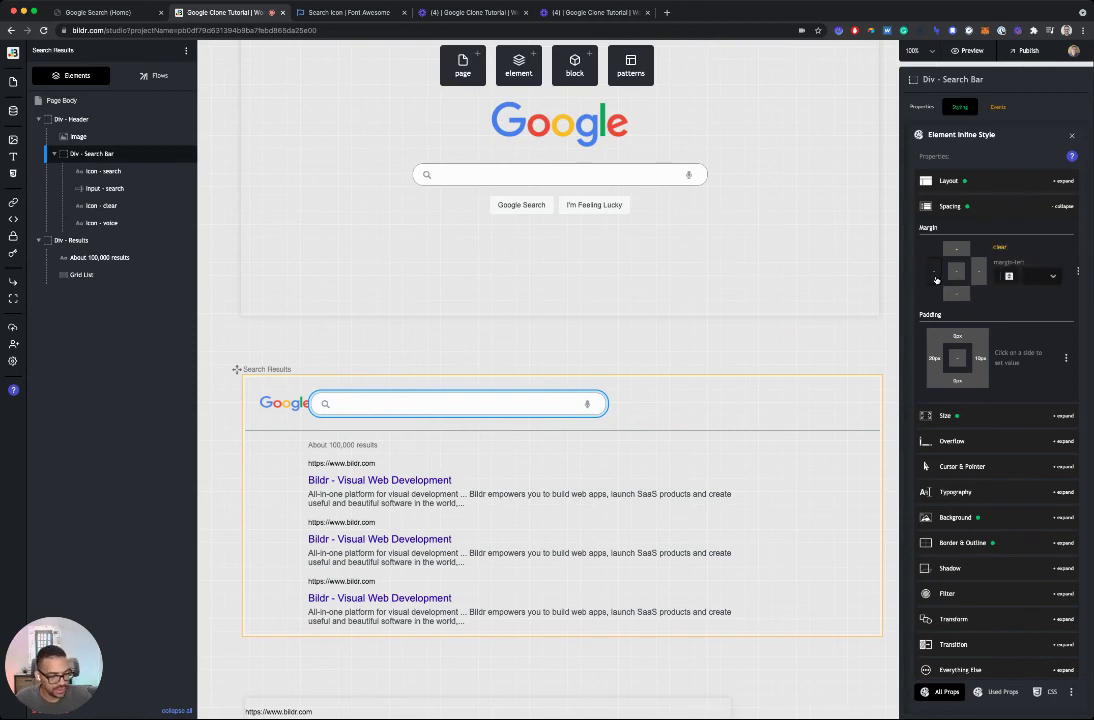
pyautogui.write('40')
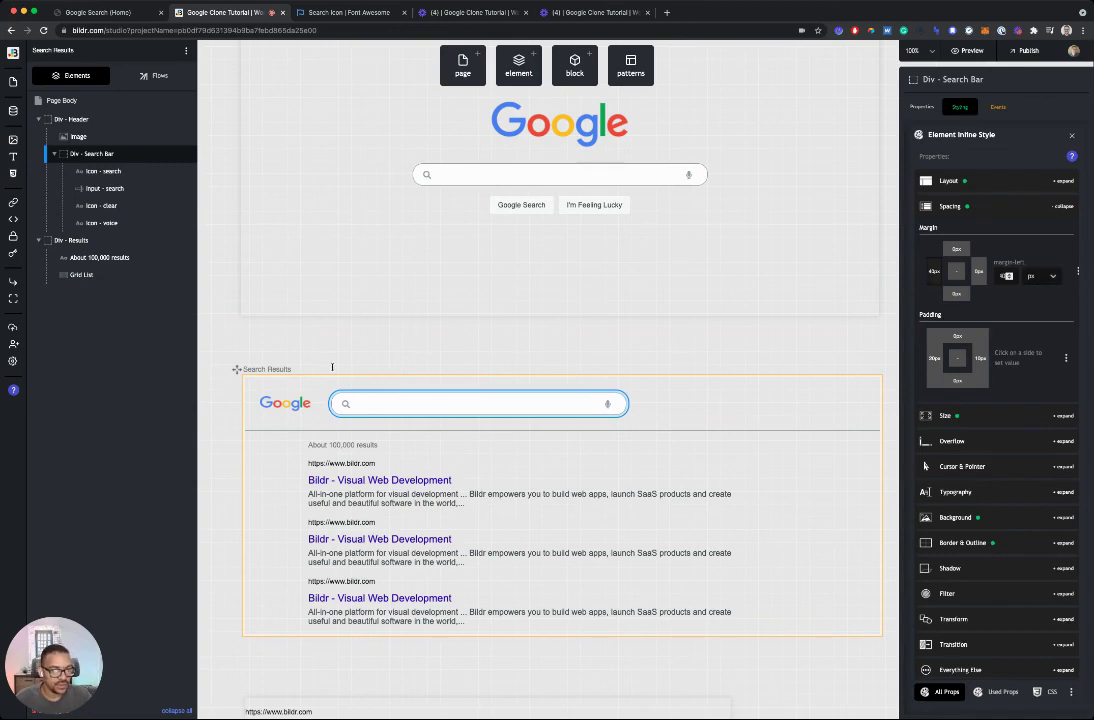
pyautogui.scroll(-2, 332, 367)
pyautogui.click(269, 383)
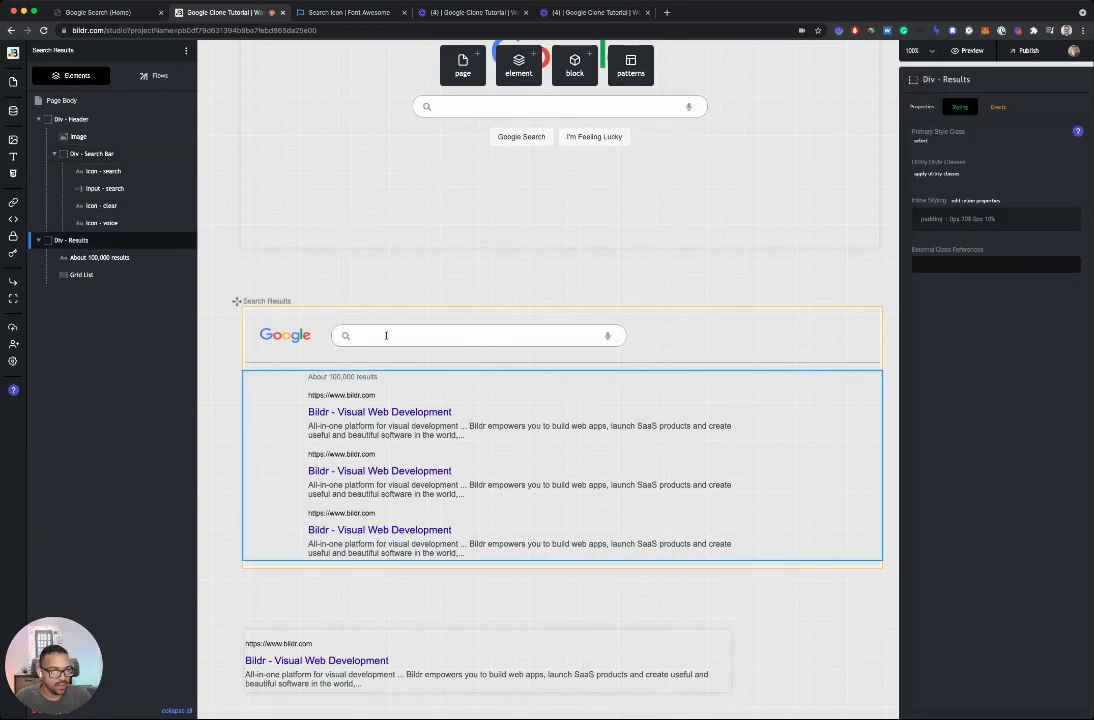
pyautogui.click(386, 335)
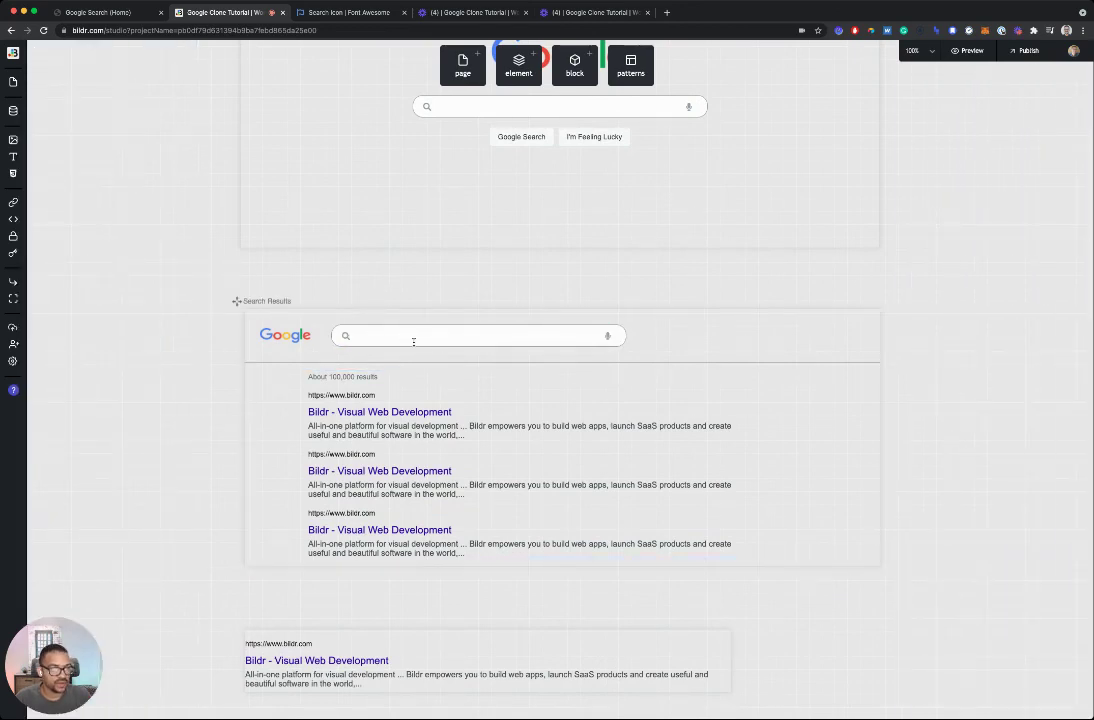
pyautogui.scroll(3, 449, 386)
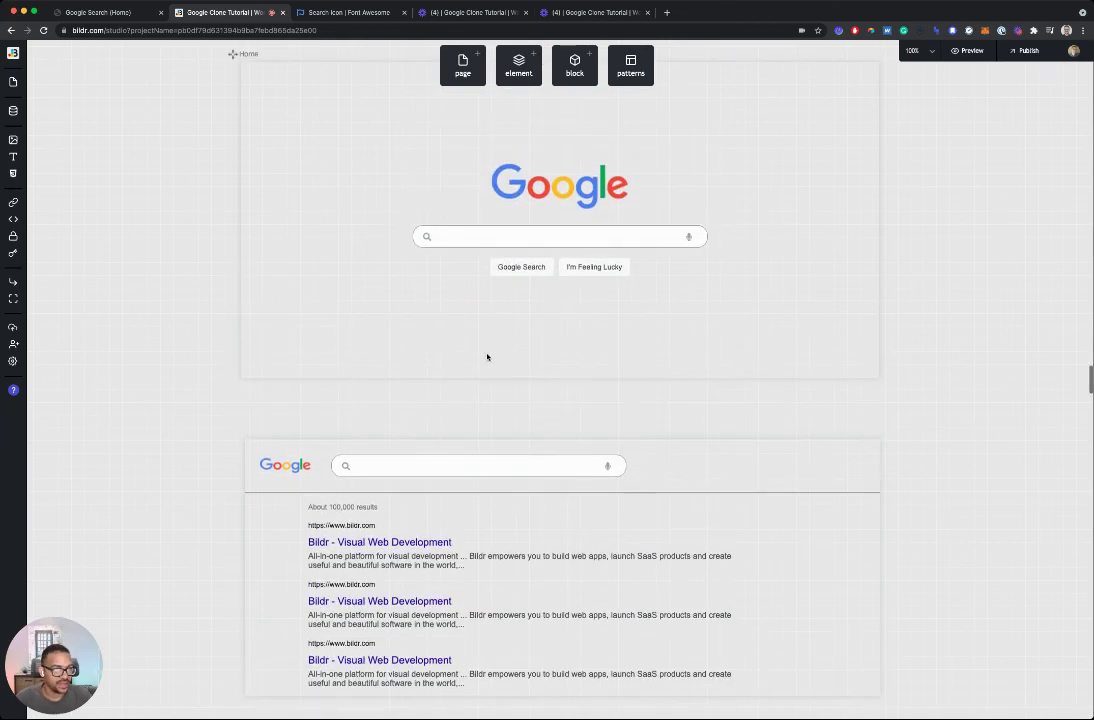